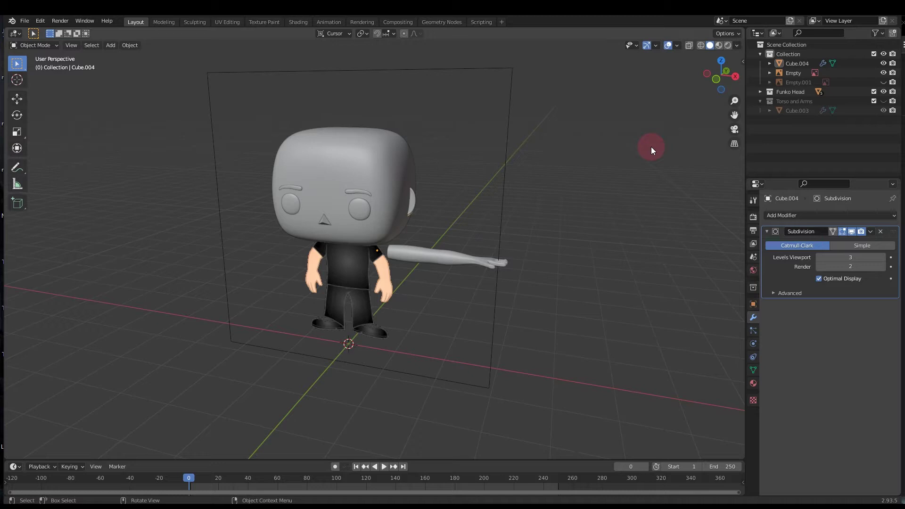
Add a cube at the origin and scale it down uniformly to roughly half its size in the front view
key(KP_1)
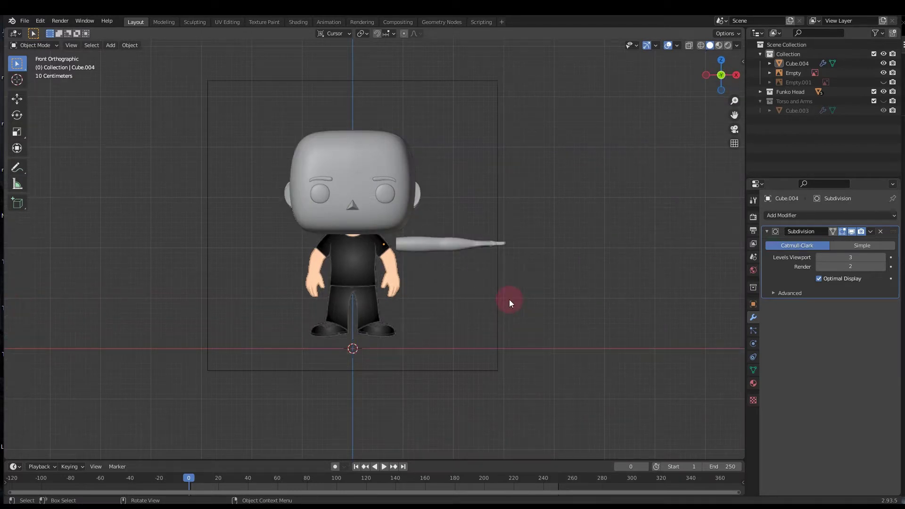
key(shift+a)
mouse_move(509, 298)
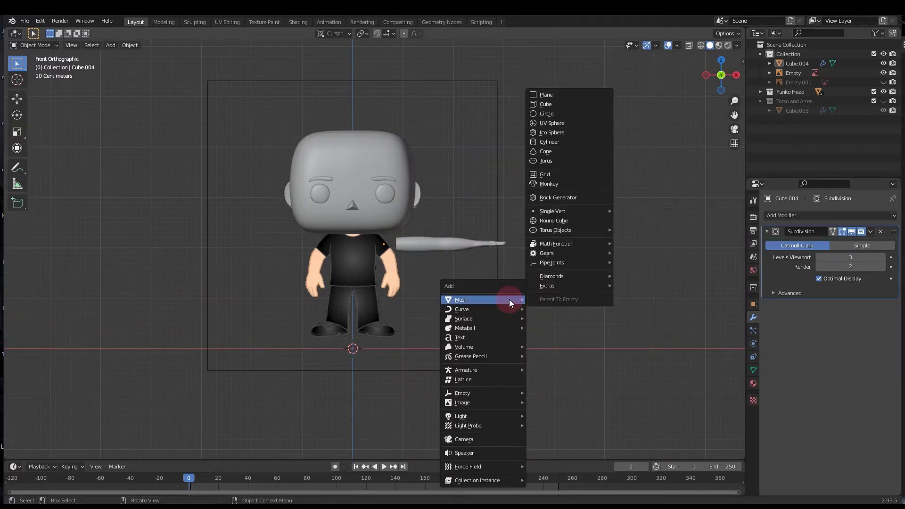
click(561, 105)
key(s)
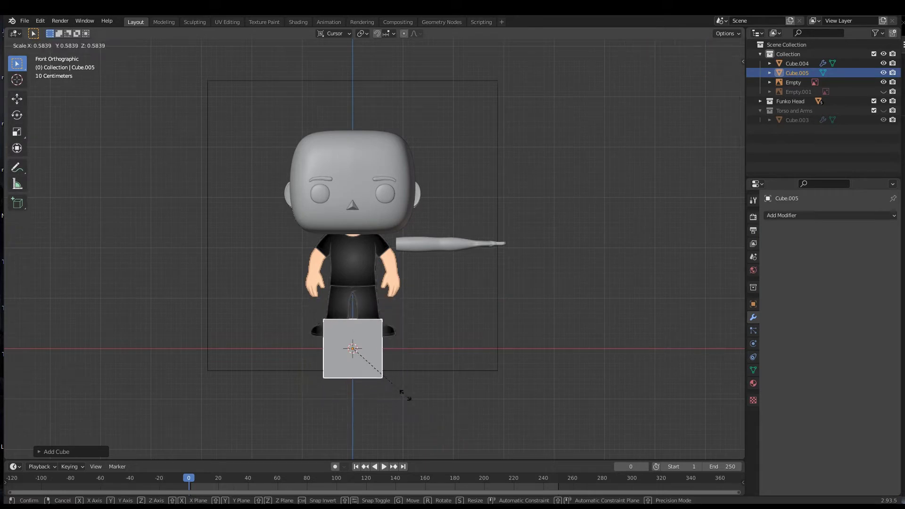
click(401, 389)
Raise the cube about 1.8 m along Z onto the reference torso and scale it down to the shirt's width
key(g)
key(z)
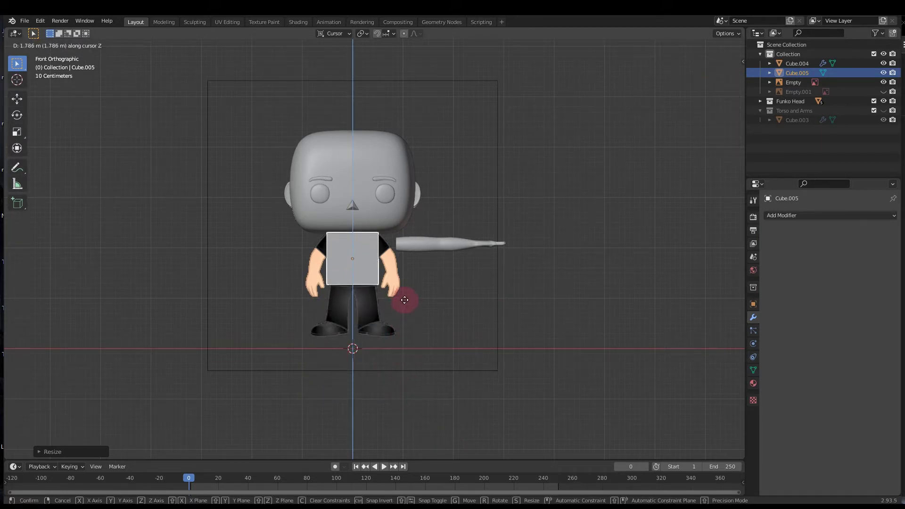
click(405, 298)
key(s)
click(397, 298)
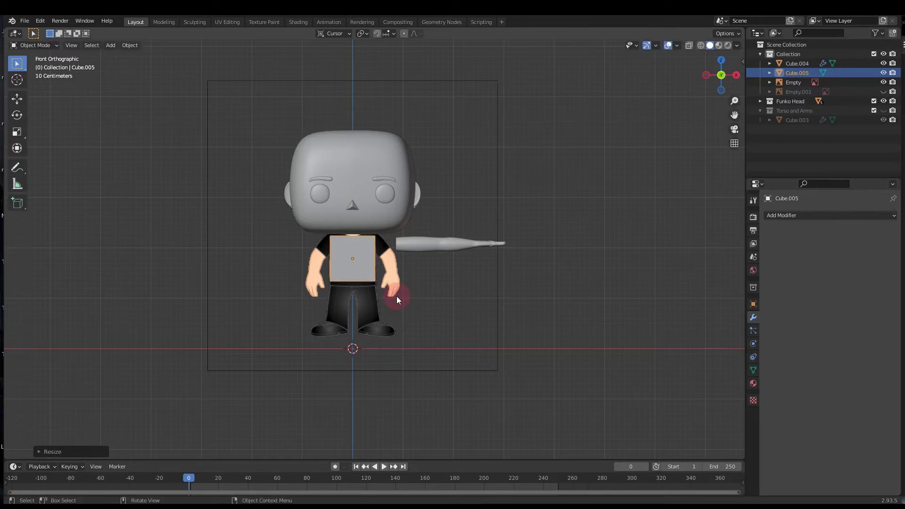
In Edit Mode with X-ray on, extrude the cube's bottom face about 0.22 m down along Z to the top of the legs
key(Tab)
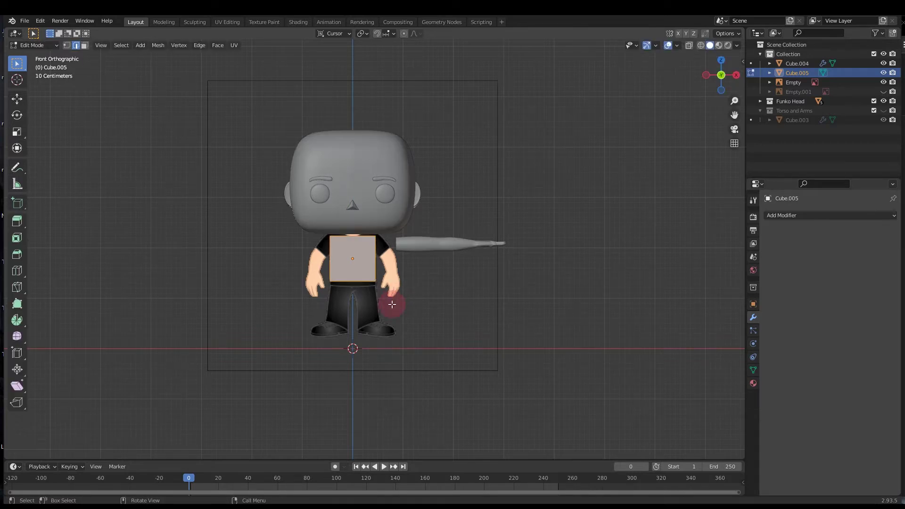
key(alt+z)
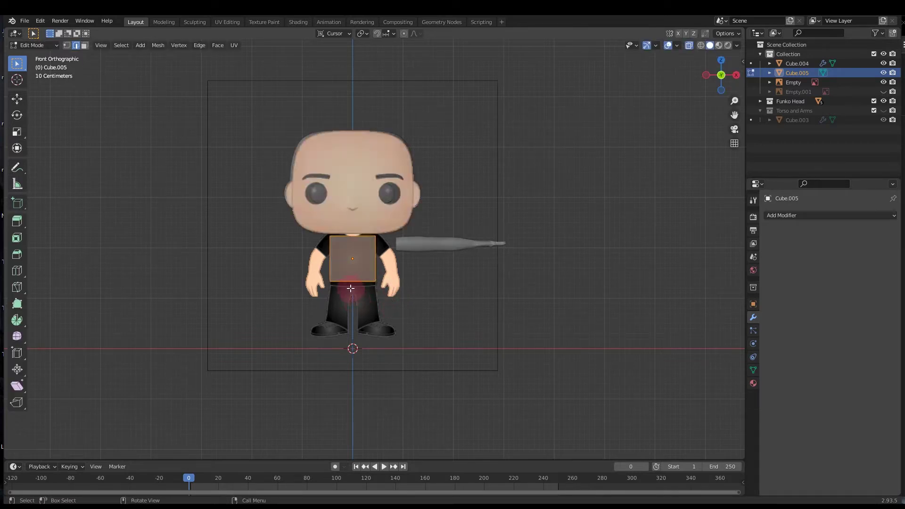
key(3)
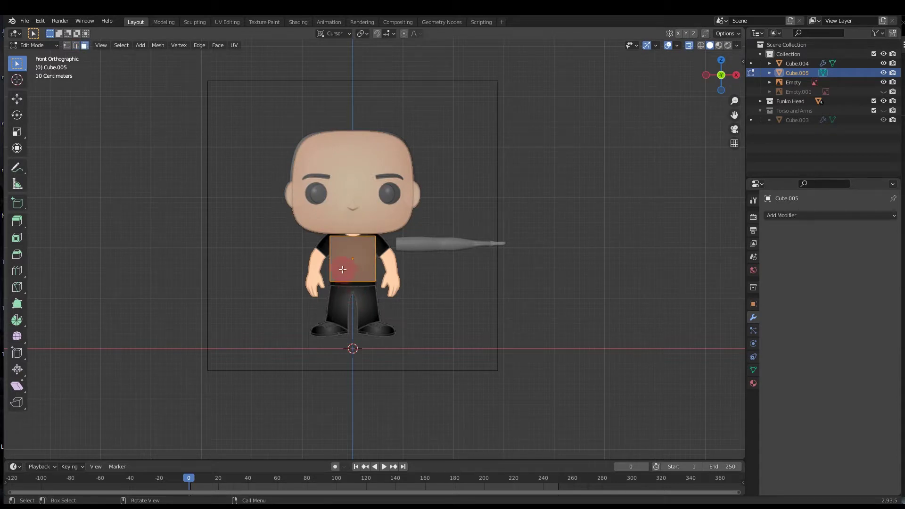
click(374, 295)
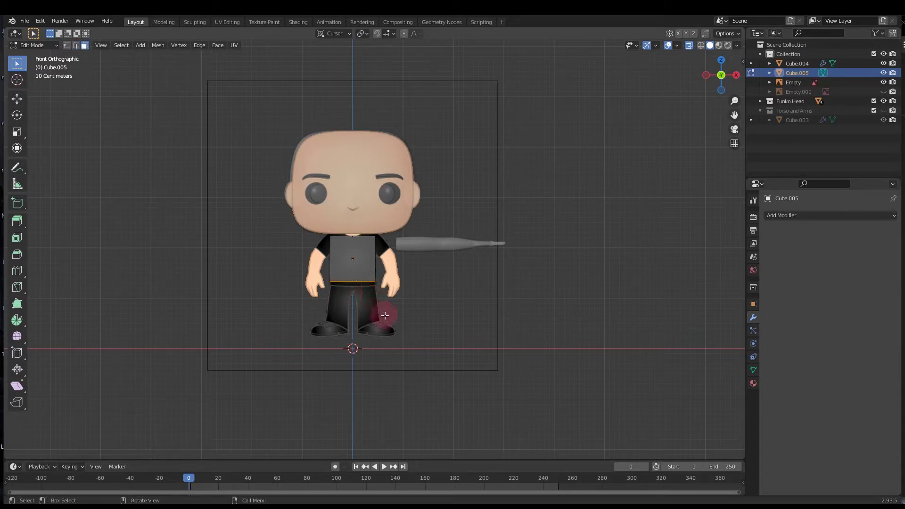
scroll(384, 314, up, 3)
key(e)
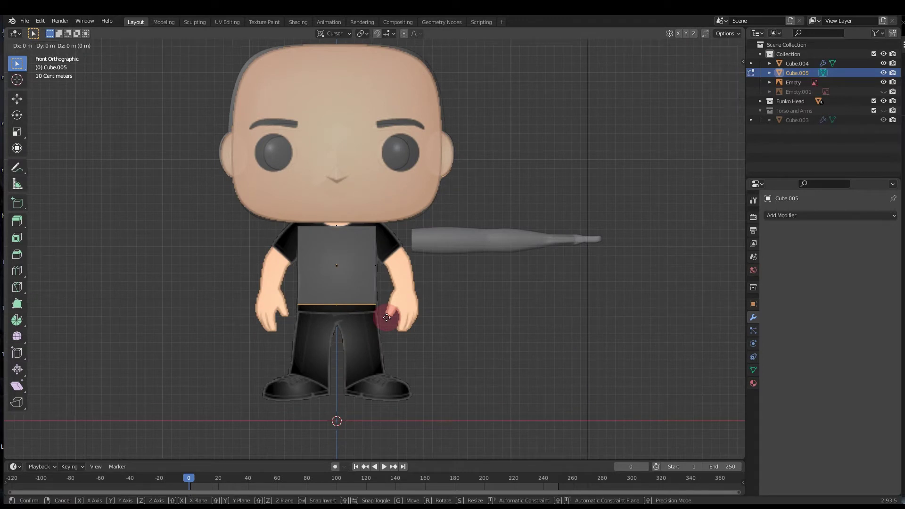
key(z)
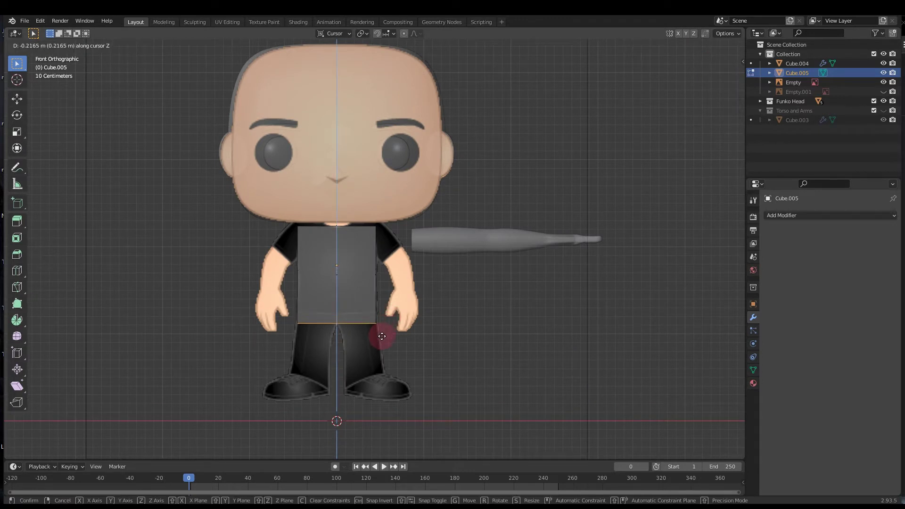
click(378, 333)
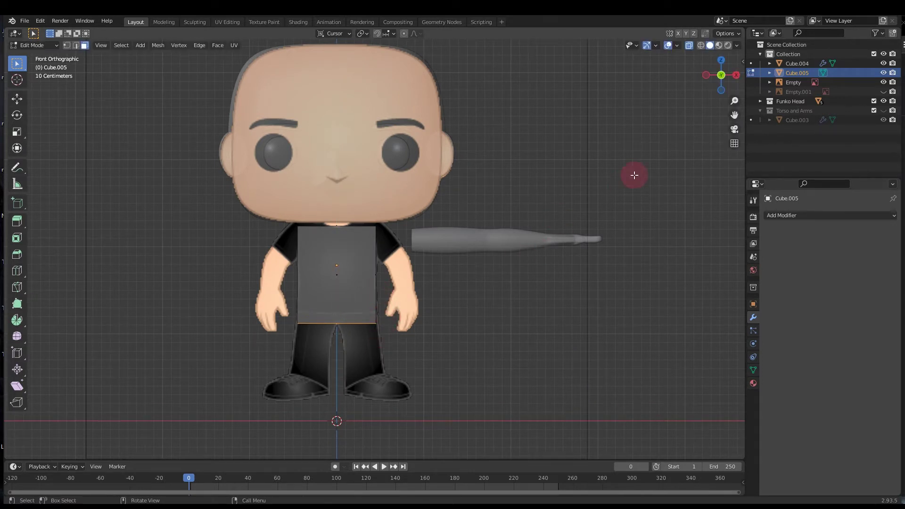
Apply AutoMirror to the torso block across the X axis with positive orientation, cutting and clipping enabled
key(n)
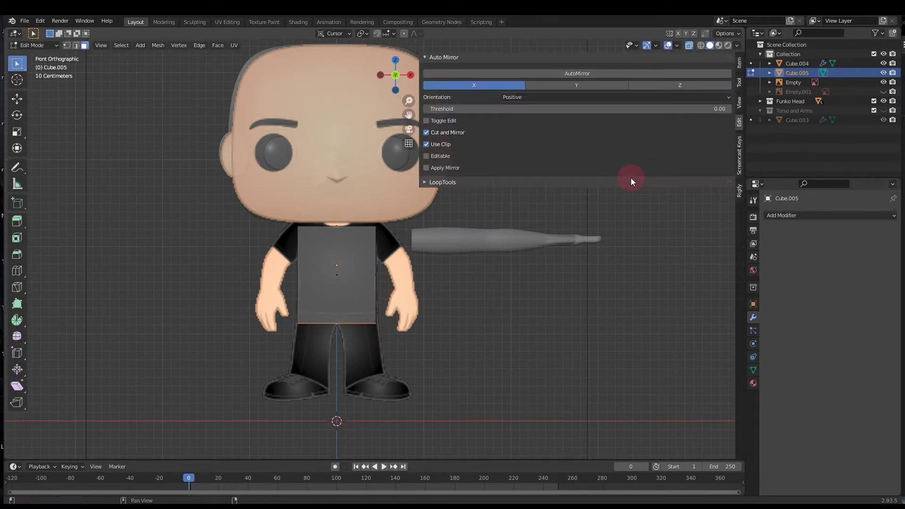
click(574, 73)
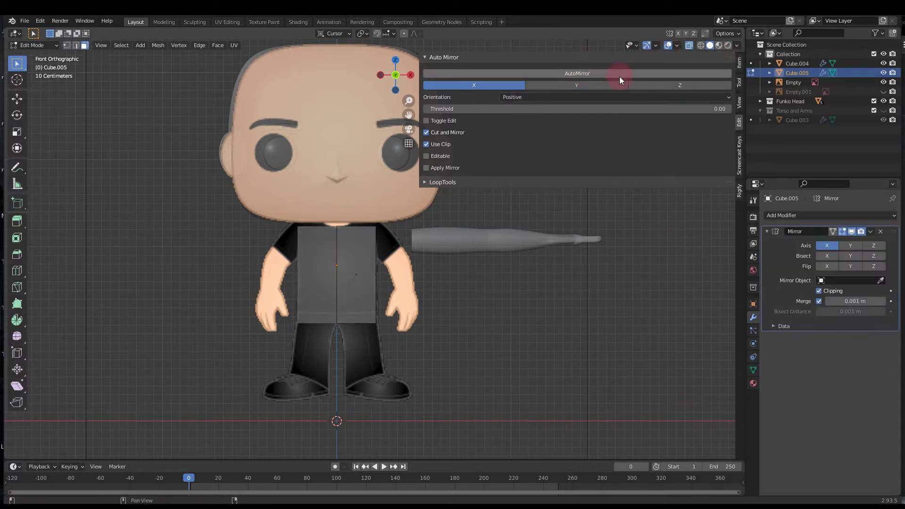
key(n)
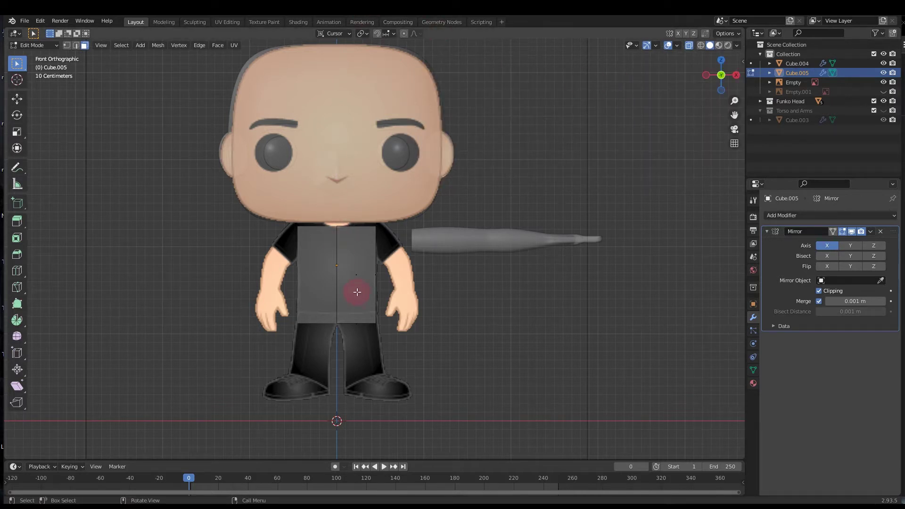
Add four evenly spaced horizontal loop cuts down the height of the torso block
key(ctrl+r)
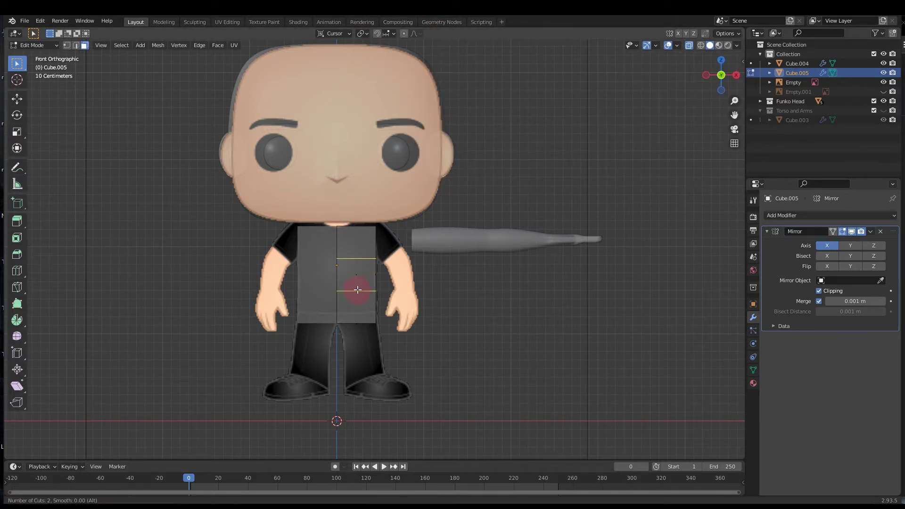
scroll(358, 290, up, 2)
scroll(357, 290, up, 1)
click(358, 289)
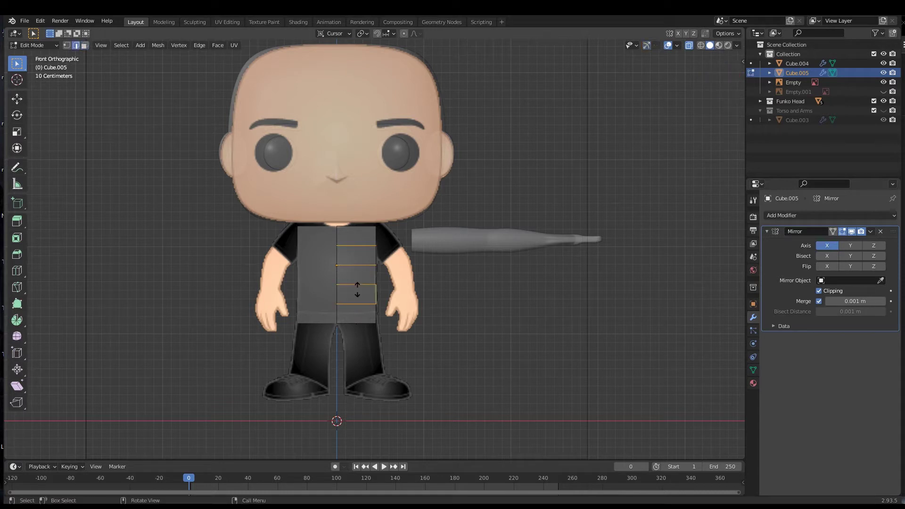
right_click(357, 290)
Add two evenly spaced vertical loop cuts across the front of the torso half
key(ctrl+r)
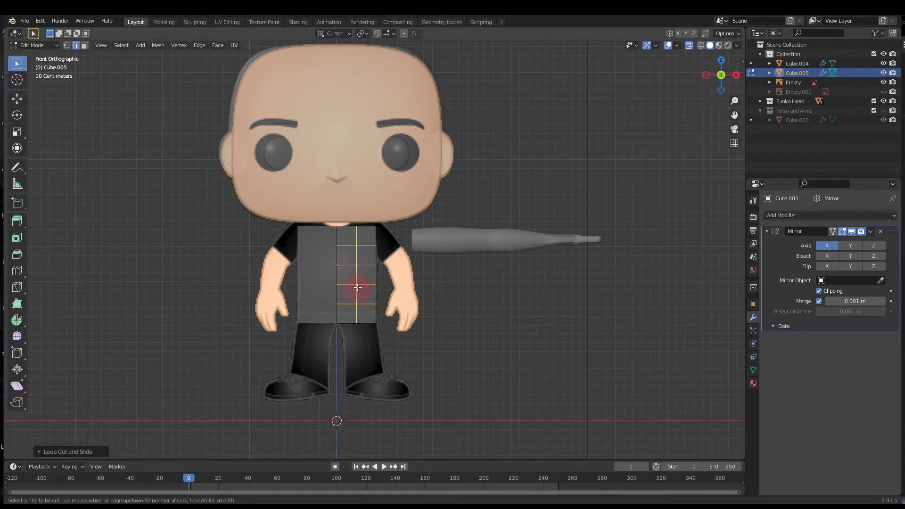
scroll(358, 288, up, 1)
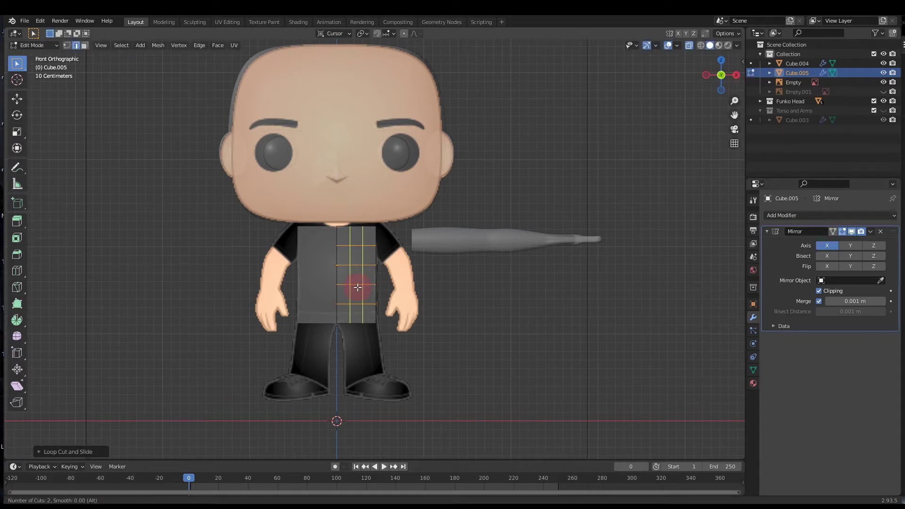
click(357, 288)
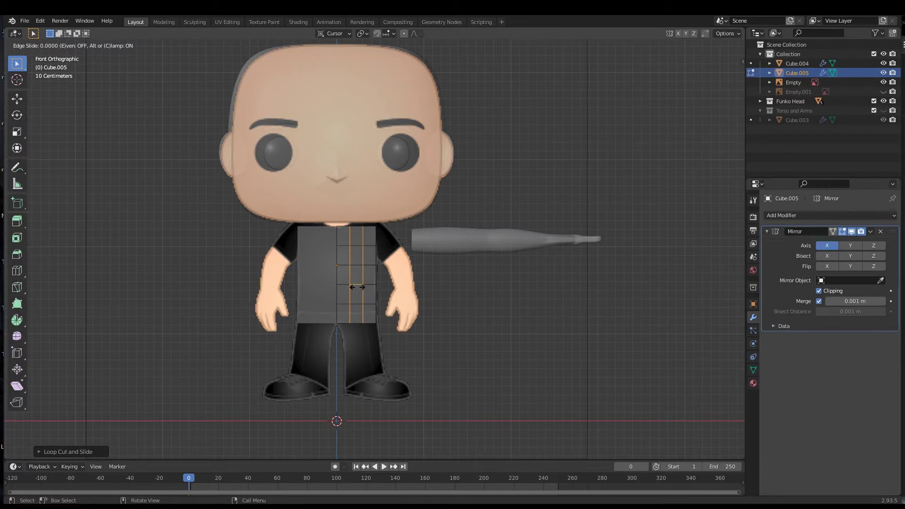
click(421, 308)
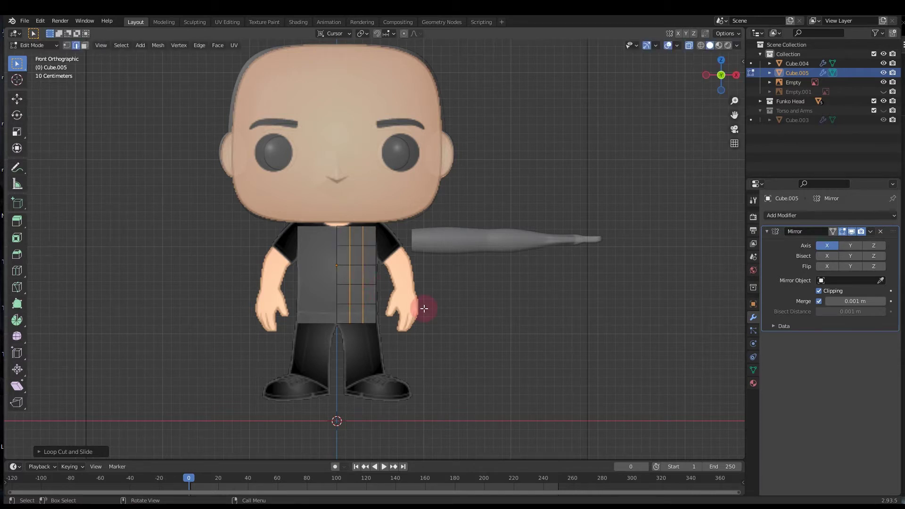
Add four evenly spaced vertical loop cuts across the torso's depth in the right side view
key(KP_3)
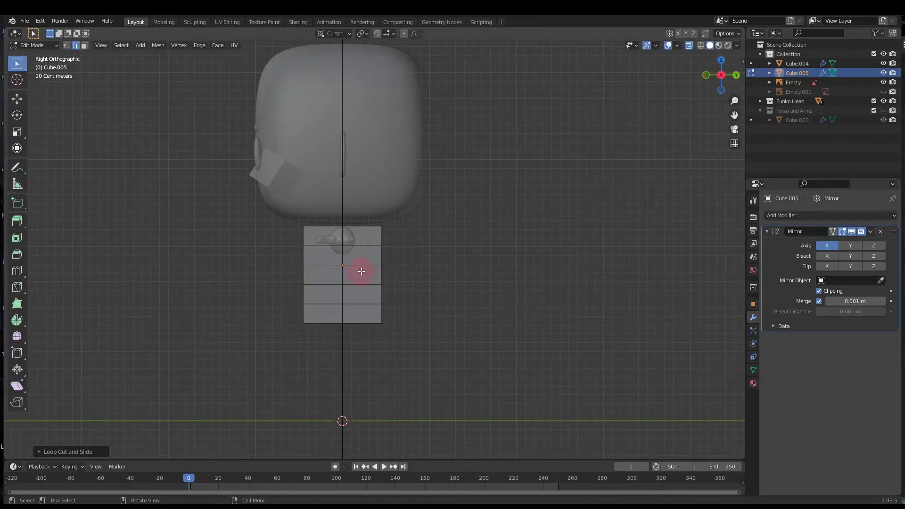
key(ctrl+r)
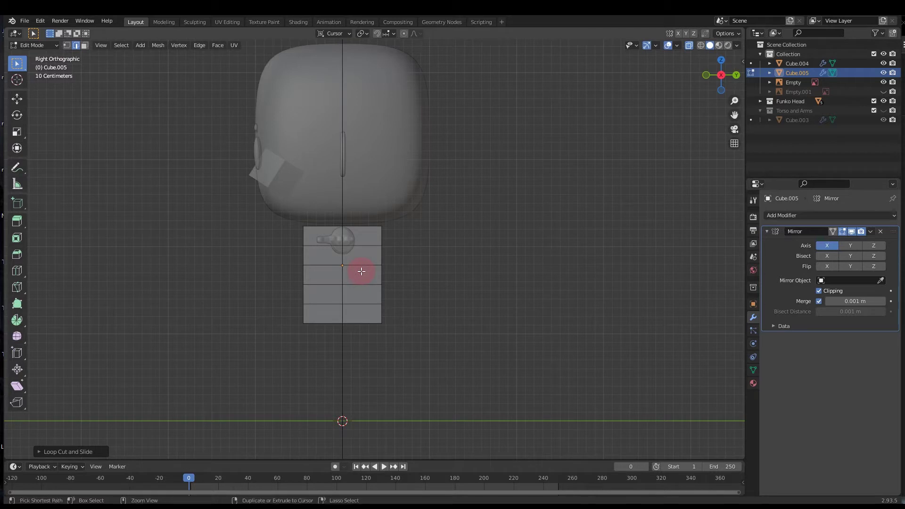
scroll(361, 271, up, 3)
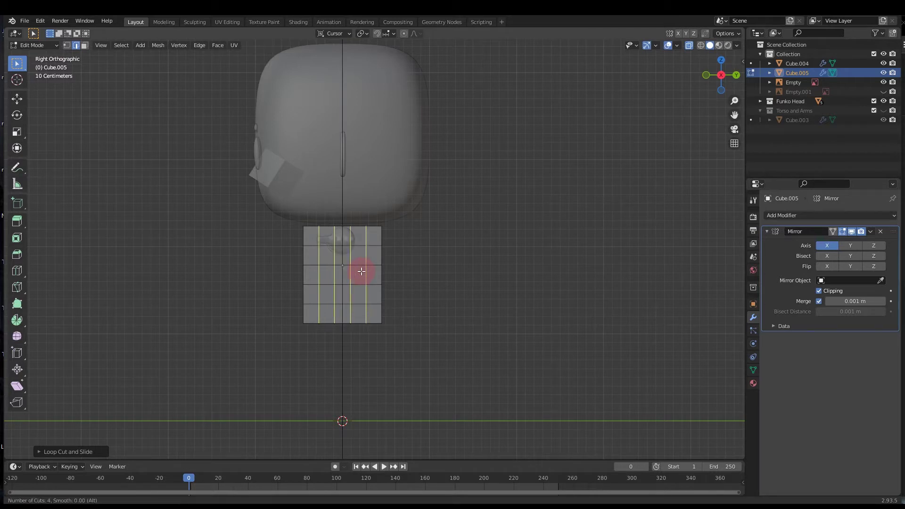
click(361, 271)
right_click(361, 272)
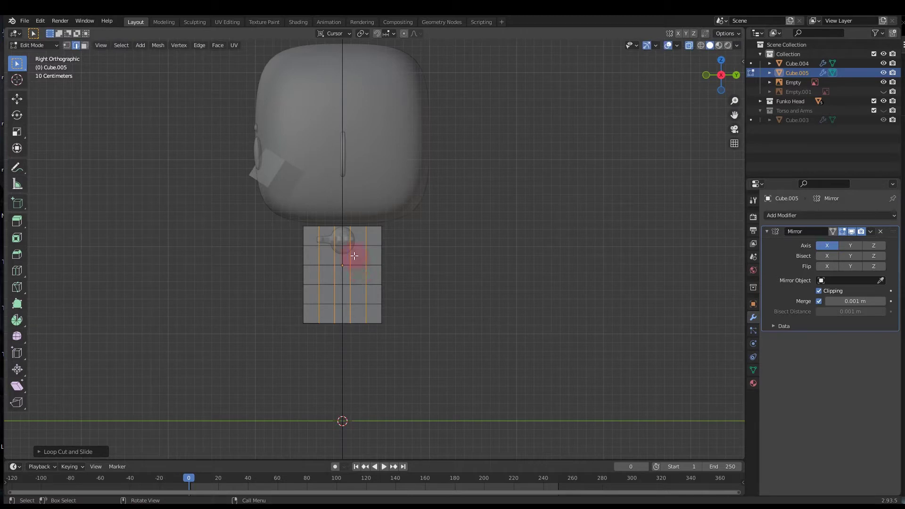
Add one horizontal loop cut in the torso's top row and slide it close to the upper edge
key(ctrl+r)
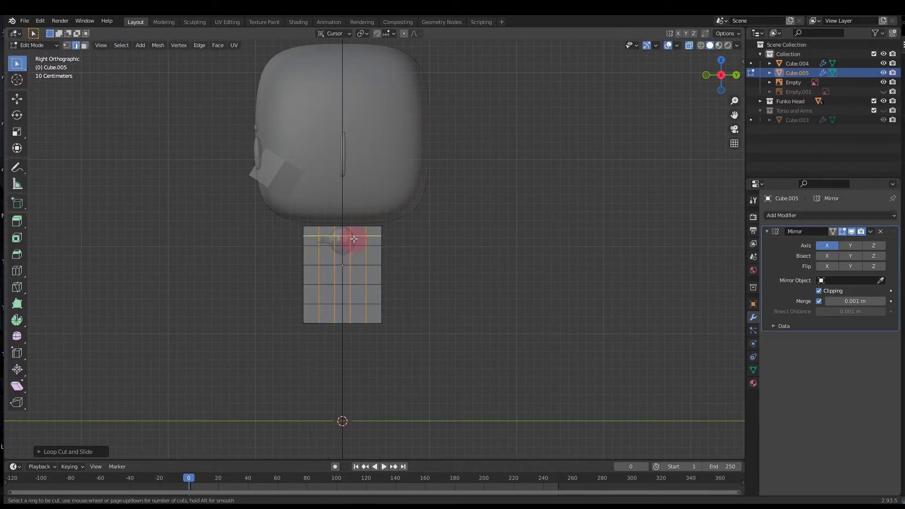
click(354, 239)
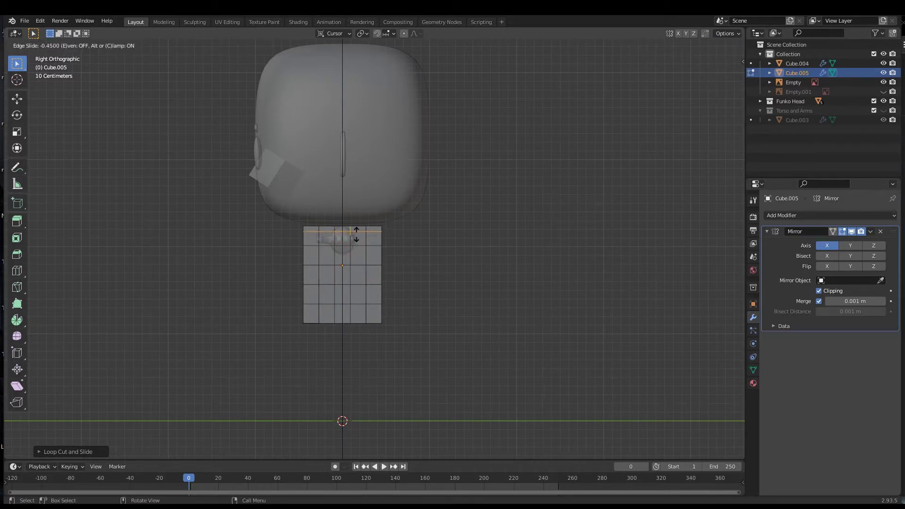
click(357, 233)
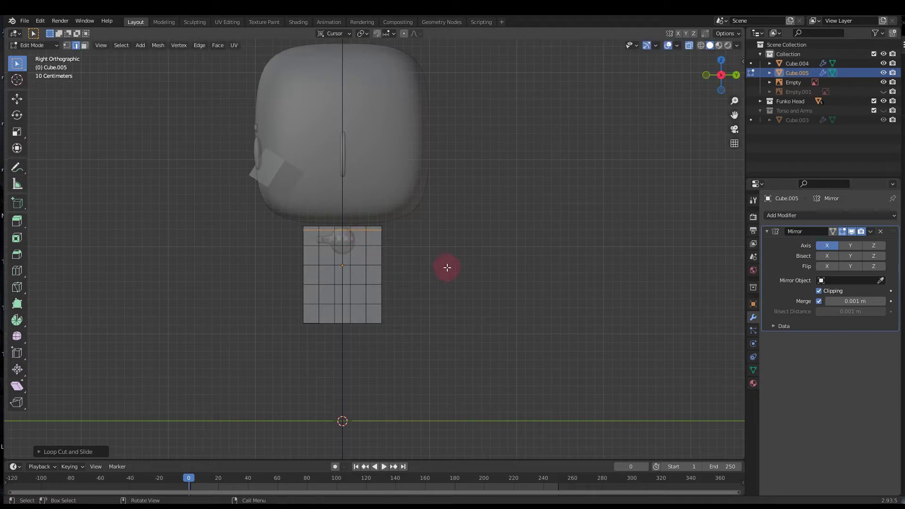
Unhide the side reference image Empty.001 and raise the whole torso mesh about 0.03 m along Z
click(883, 92)
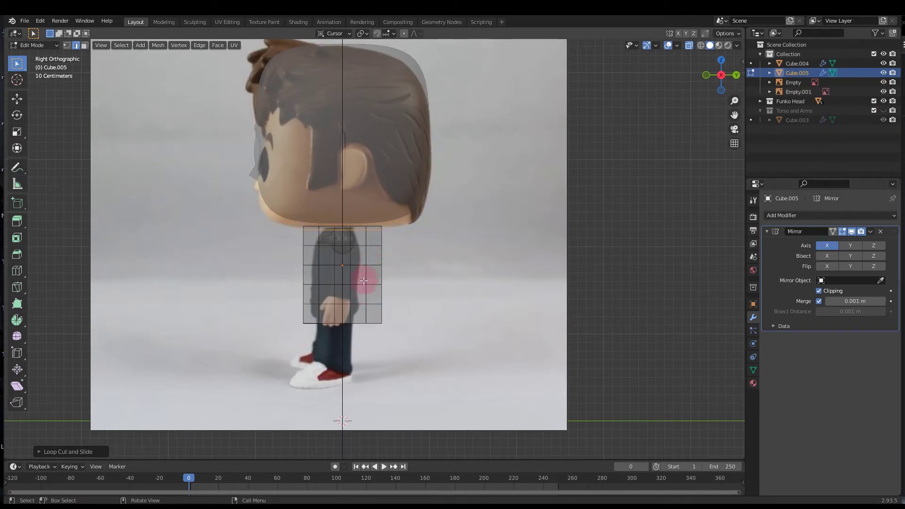
key(a)
key(g)
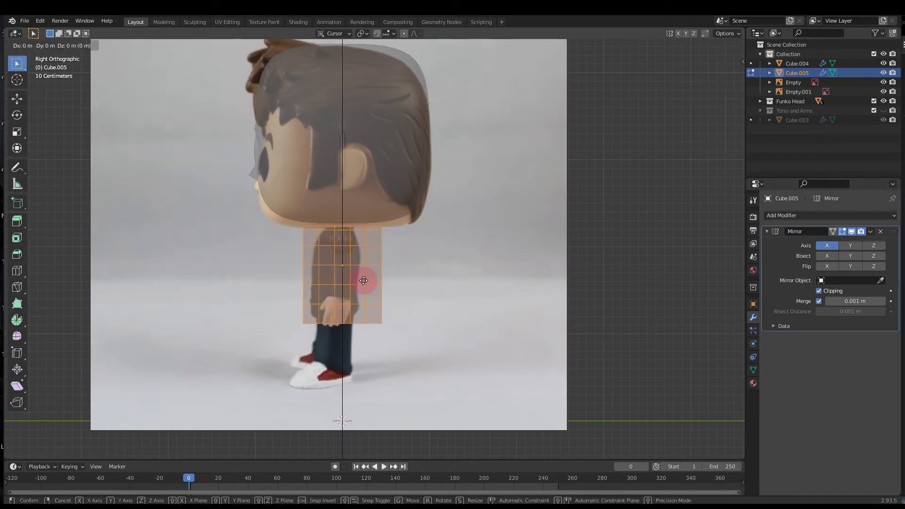
key(z)
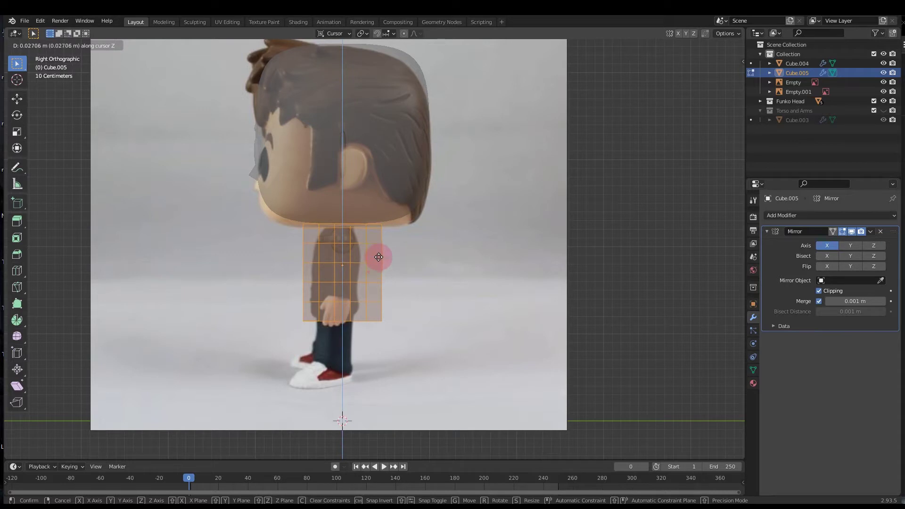
click(379, 257)
middle_drag(401, 282, 452, 287)
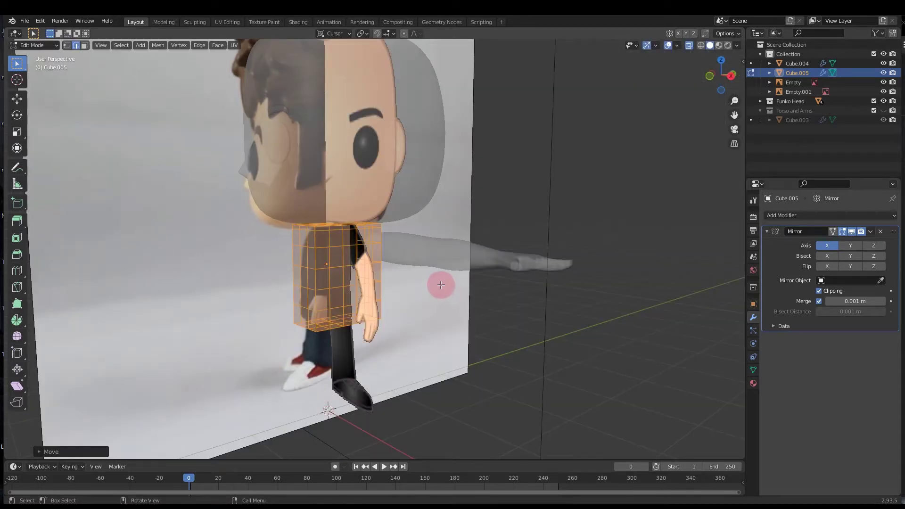
middle_drag(441, 285, 440, 284)
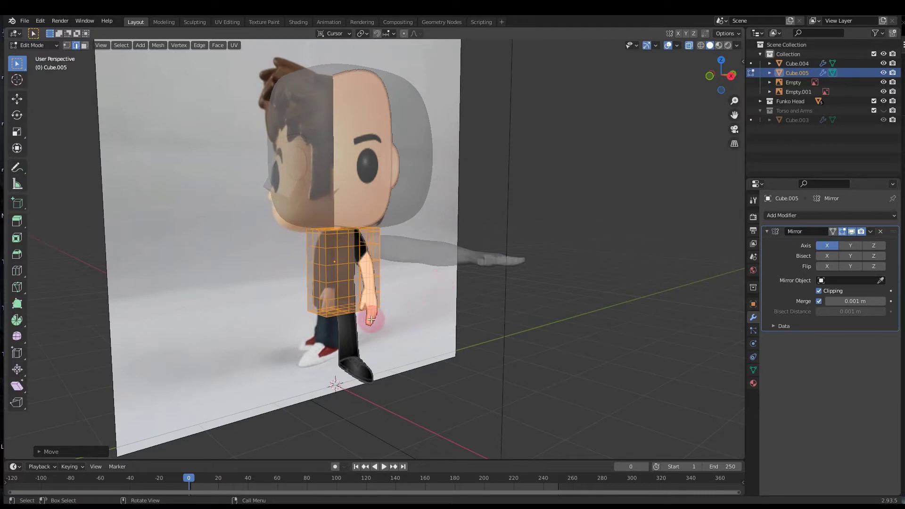
middle_drag(374, 323, 358, 311)
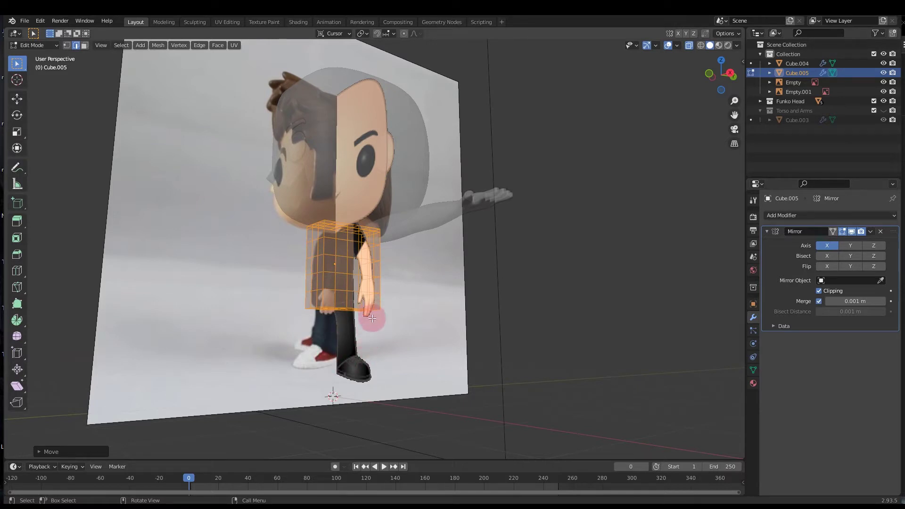
key(KP_3)
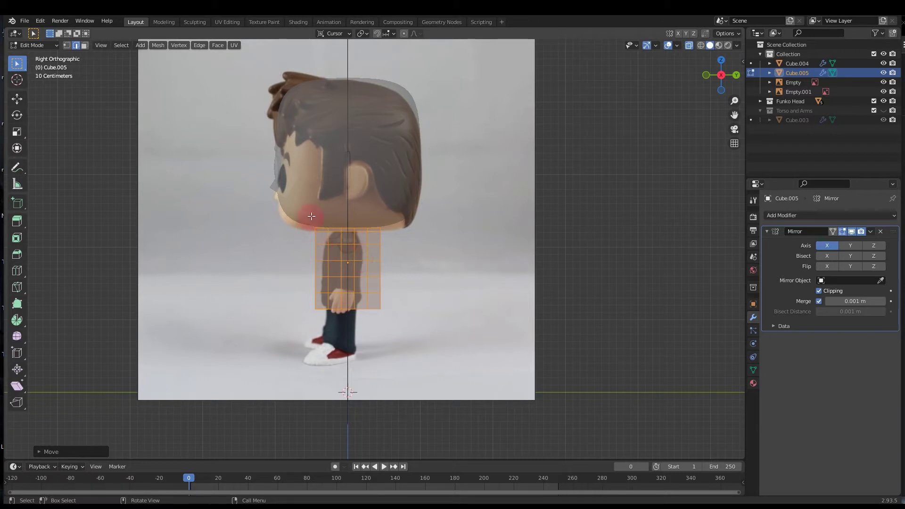
Move the torso's two central vertex columns closer together along Y, inside the arm outline of the side reference
key(1)
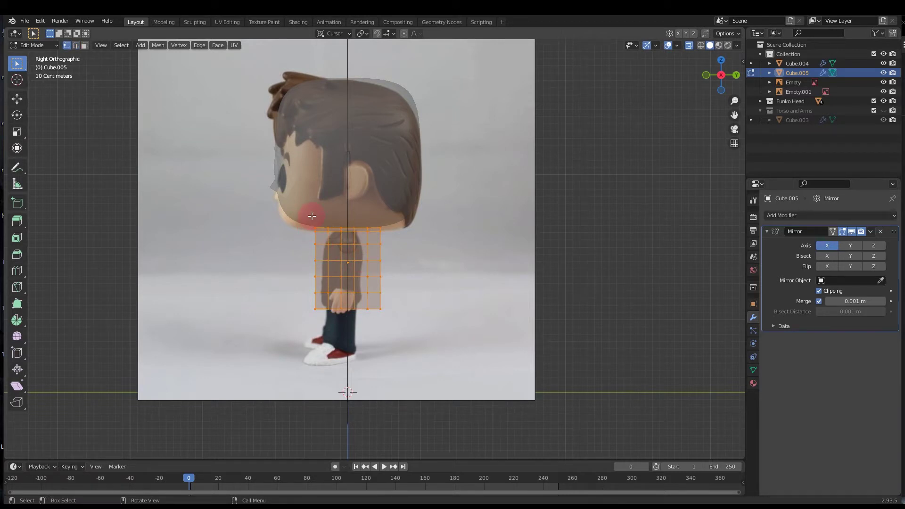
click(311, 216)
drag(336, 217, 346, 317)
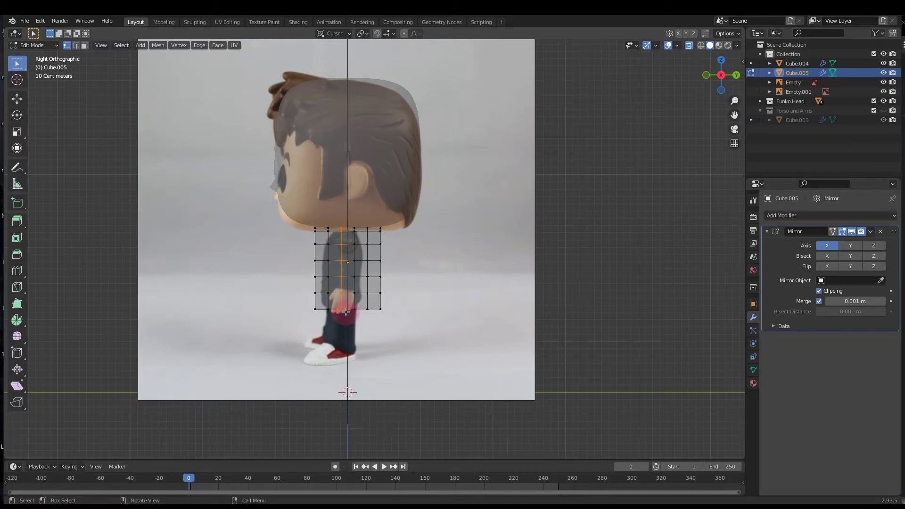
key(g)
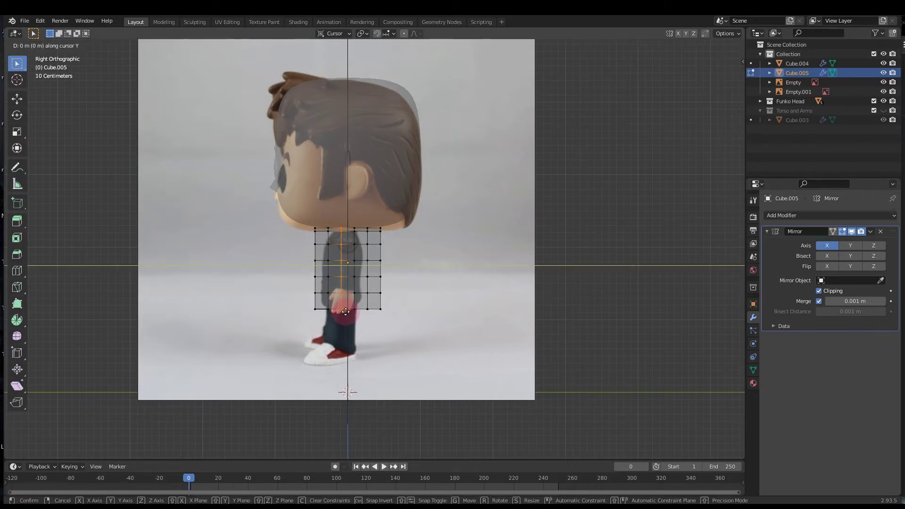
click(365, 309)
drag(349, 222, 372, 312)
key(g)
click(360, 312)
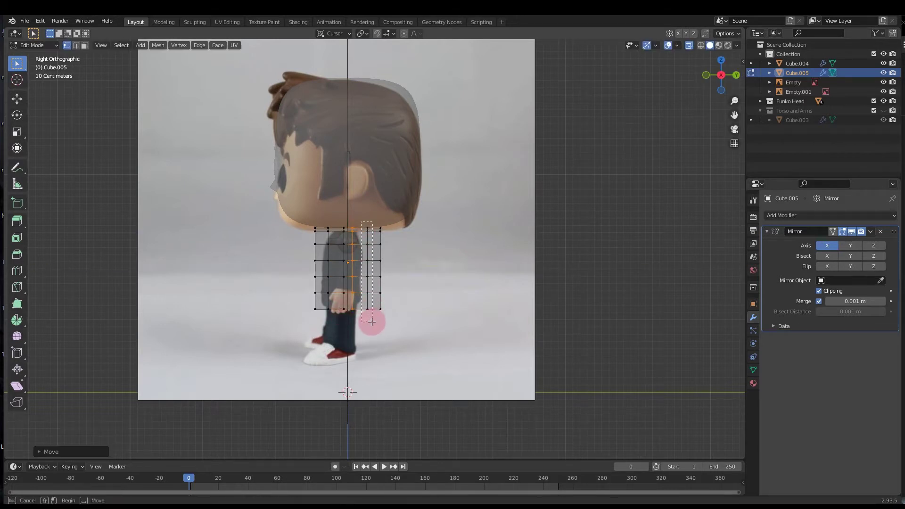
Move the vertex column next to the back edge forward about 0.15 m and the back edge column forward about 0.24 m along Y
key(g)
key(y)
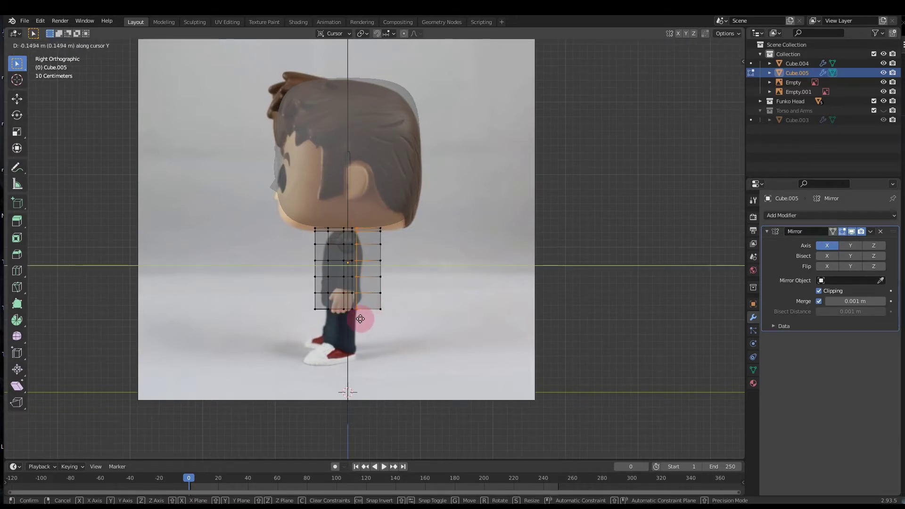
click(360, 319)
drag(360, 204, 392, 329)
key(g)
key(y)
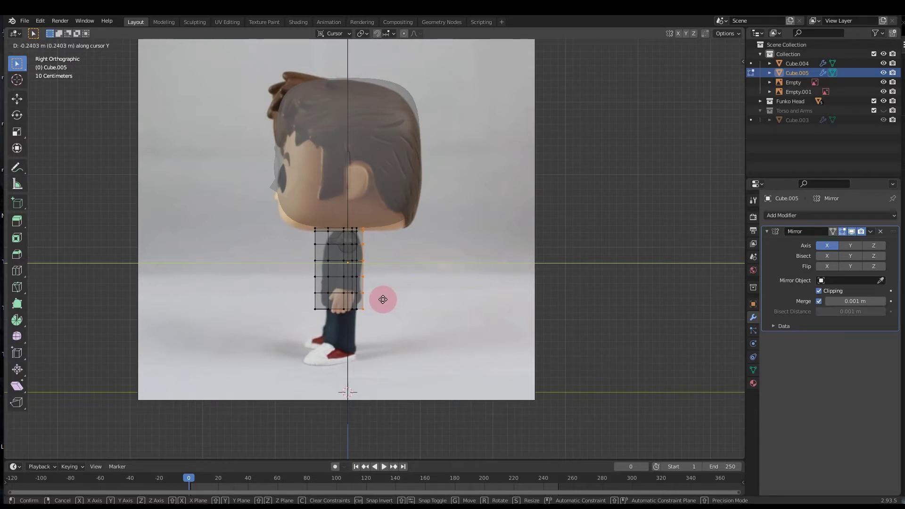
click(381, 299)
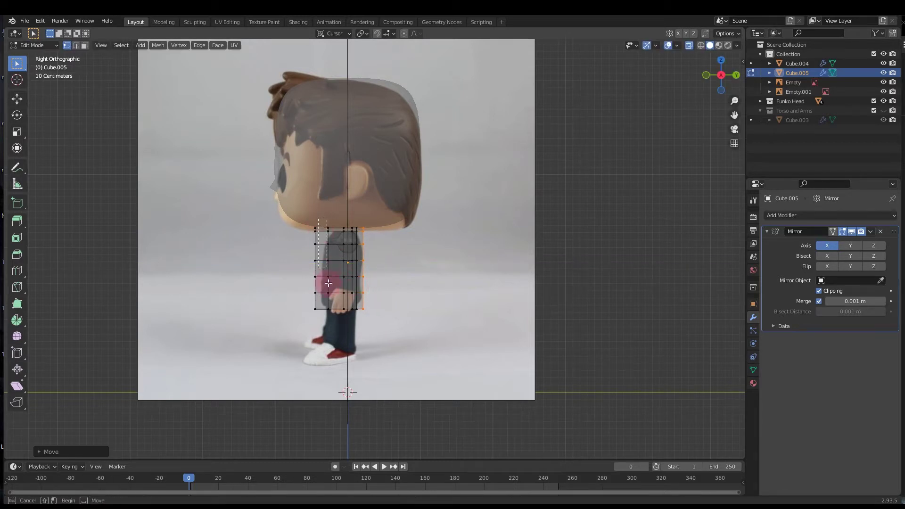
Move the torso's two front vertex columns back along Y so the front edge follows the side reference's body
alt+click(334, 319)
key(g)
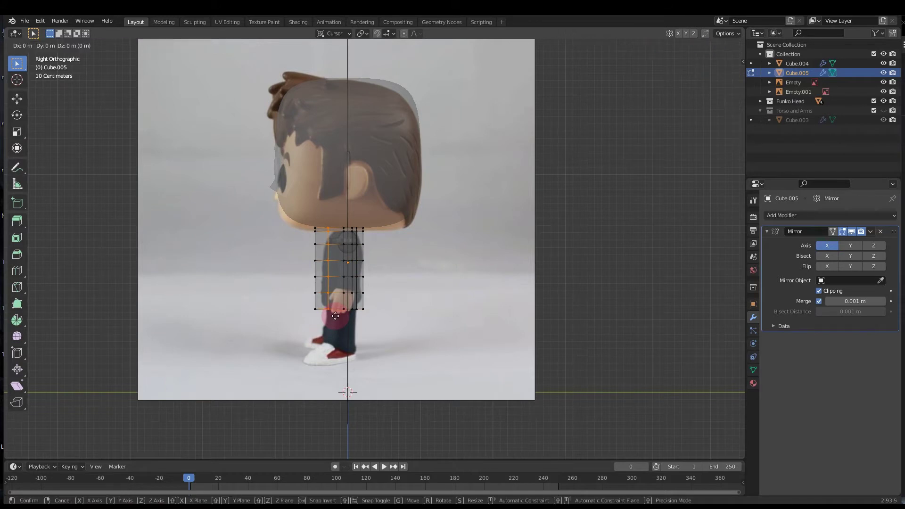
key(y)
click(332, 315)
key(g)
key(y)
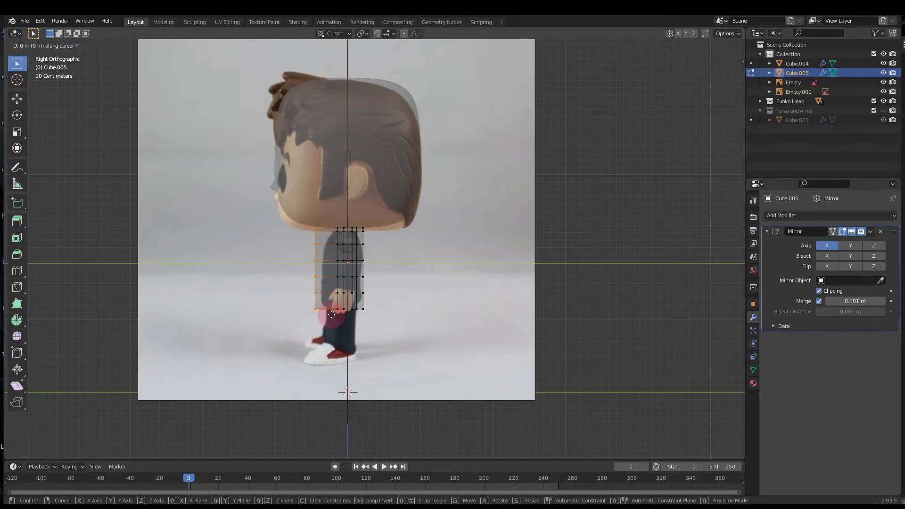
click(332, 315)
Shift the upper vertices of the two inner columns nearest the front back along Y toward the neck centre
scroll(390, 314, up, 4)
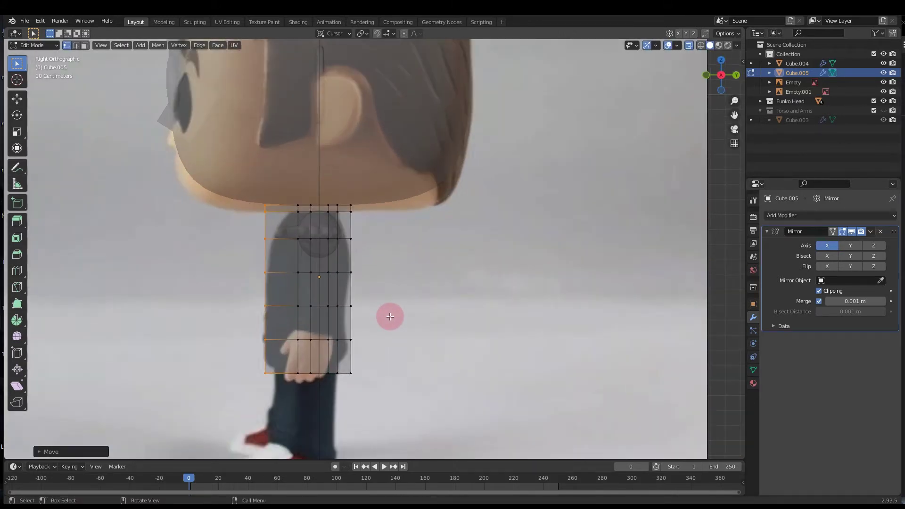
click(384, 318)
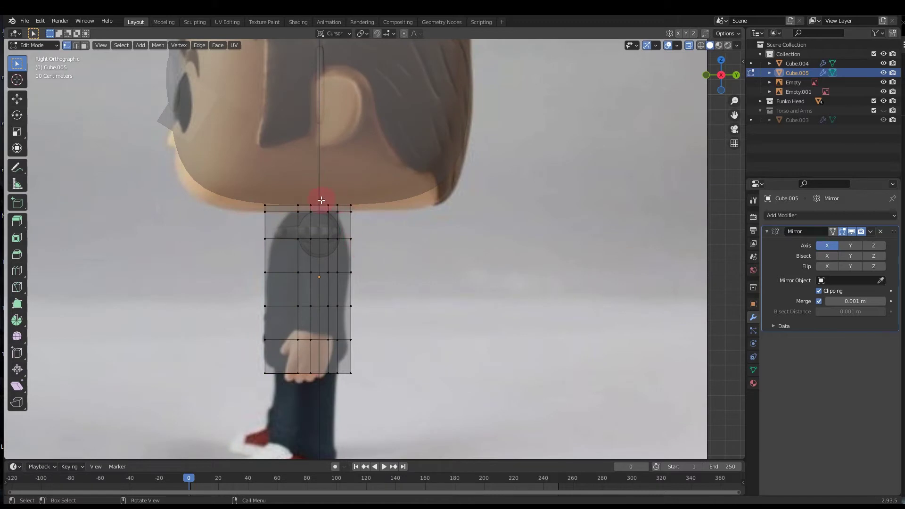
click(306, 202)
key(g)
key(y)
click(287, 193)
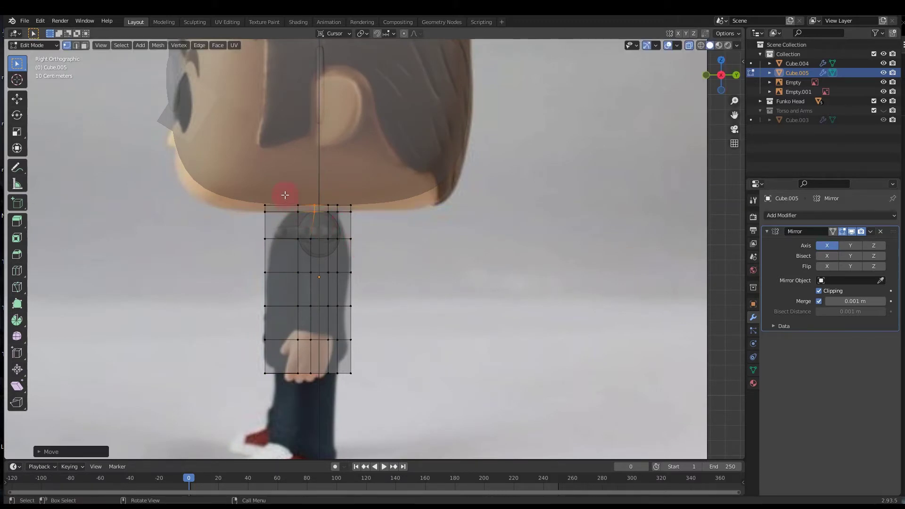
key(g)
key(y)
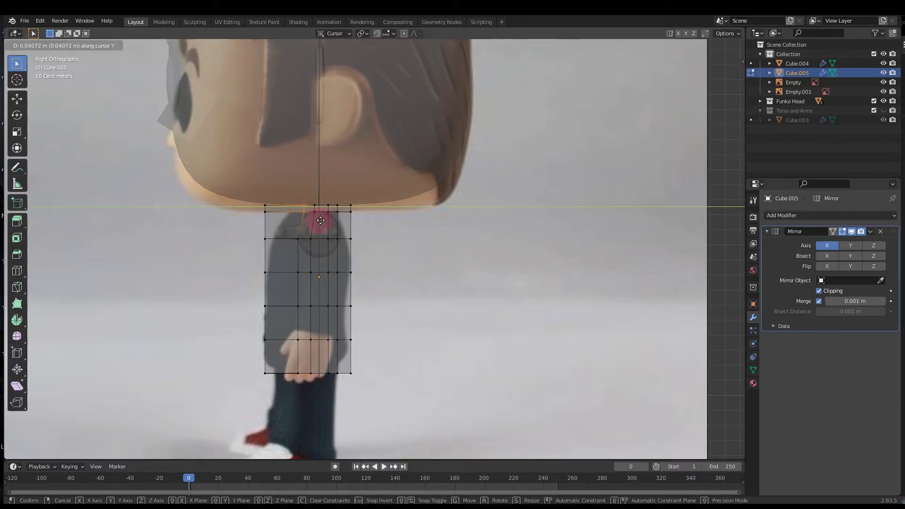
click(318, 202)
Shift the upper vertices of the two inner columns nearest the back forward along Y toward the neck centre
drag(319, 195, 329, 220)
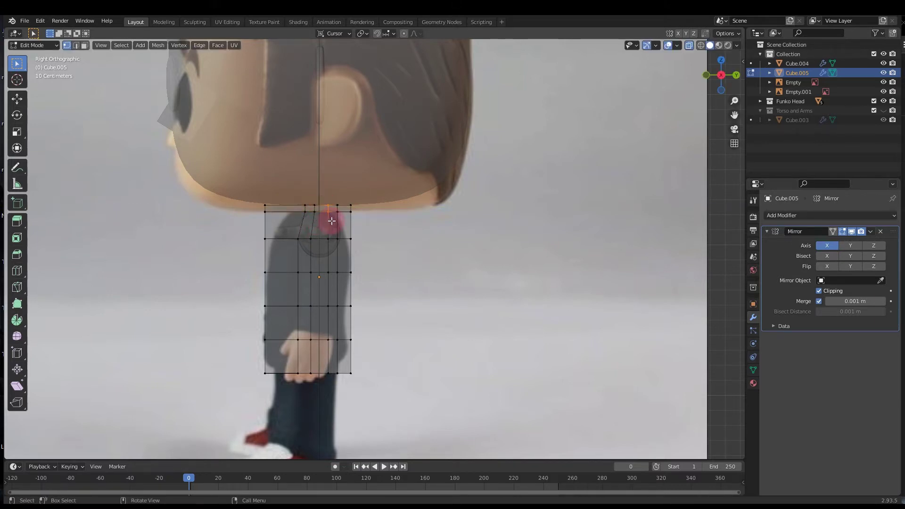
key(g)
key(y)
click(331, 196)
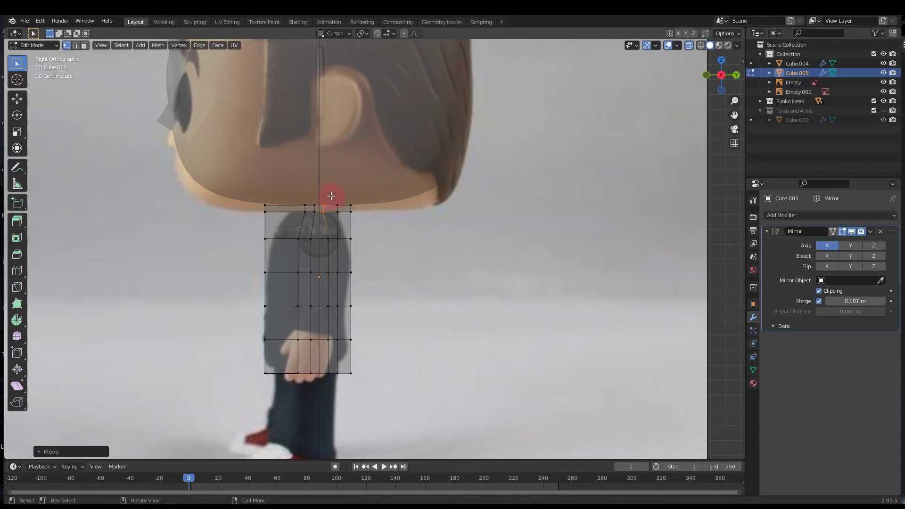
key(g)
key(y)
click(340, 218)
key(g)
key(y)
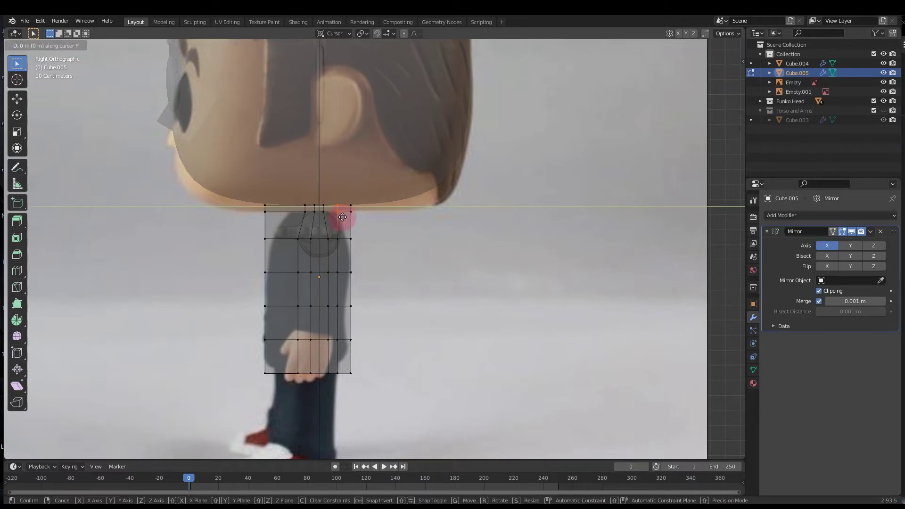
click(337, 217)
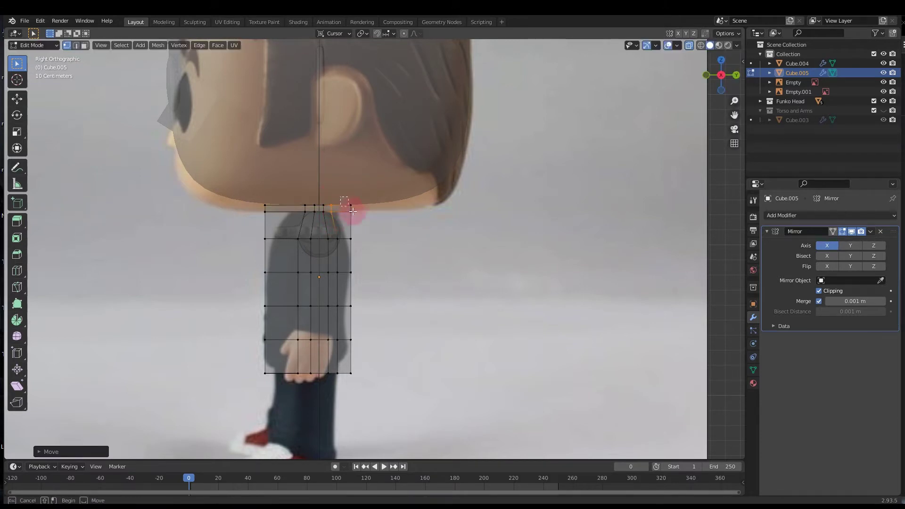
Move the back edge's top vertices forward about 0.07 m along Y and bring in the vertices below to follow the shoulder curve
click(350, 206)
key(g)
key(y)
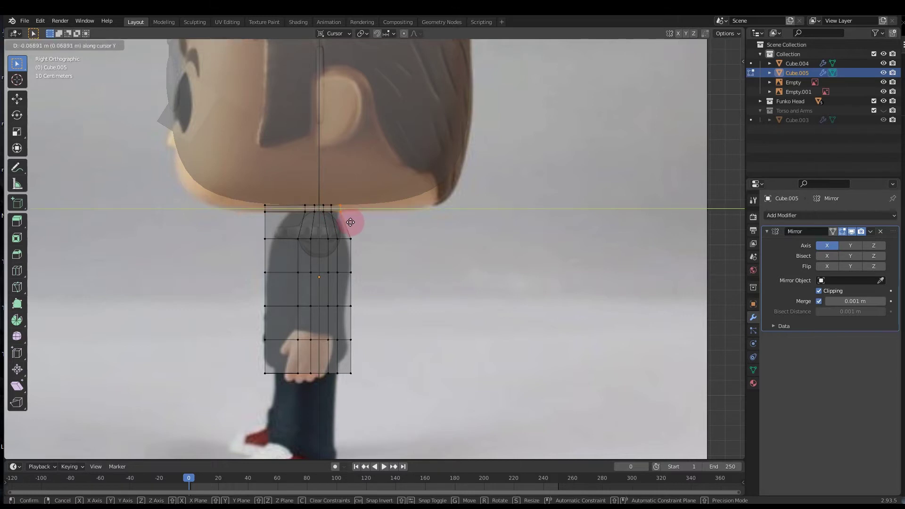
click(357, 249)
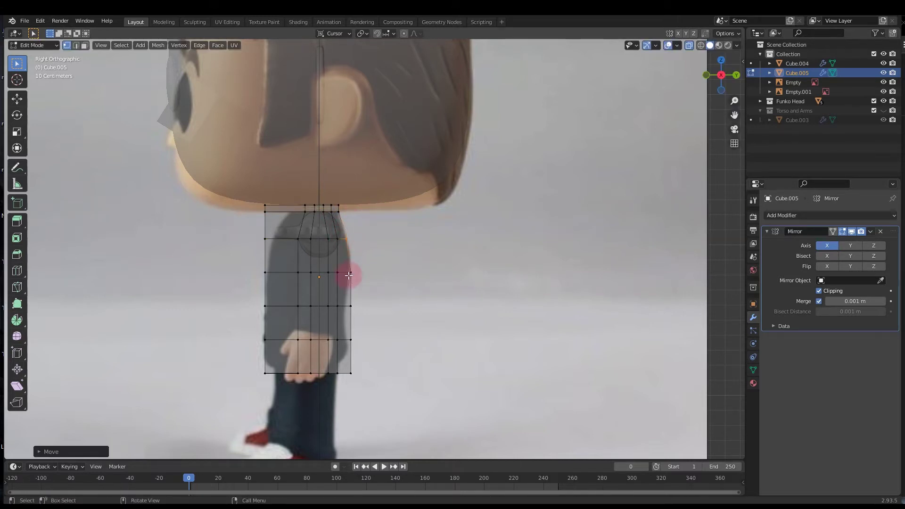
Move the back edge's three lowest rows of vertices forward along Y, each about 0.03 m, to match the reference's lower back
click(351, 307)
key(g)
key(y)
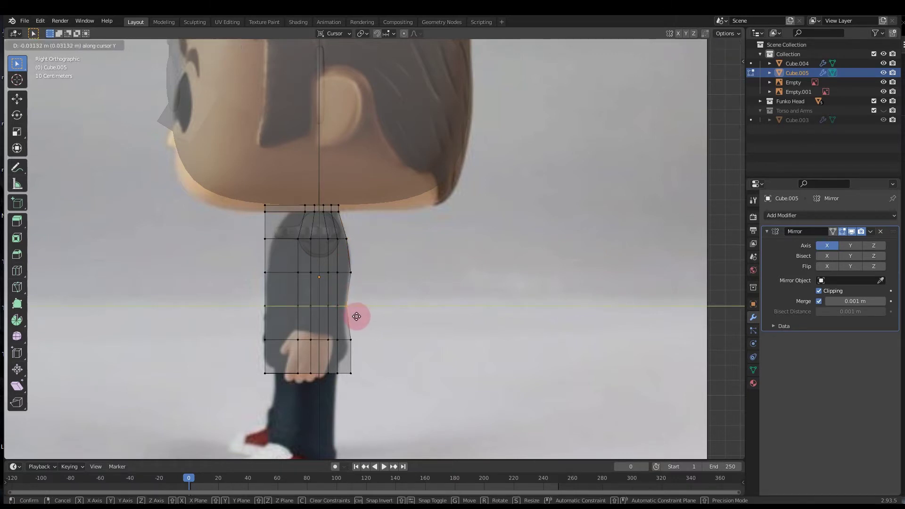
click(355, 318)
click(351, 339)
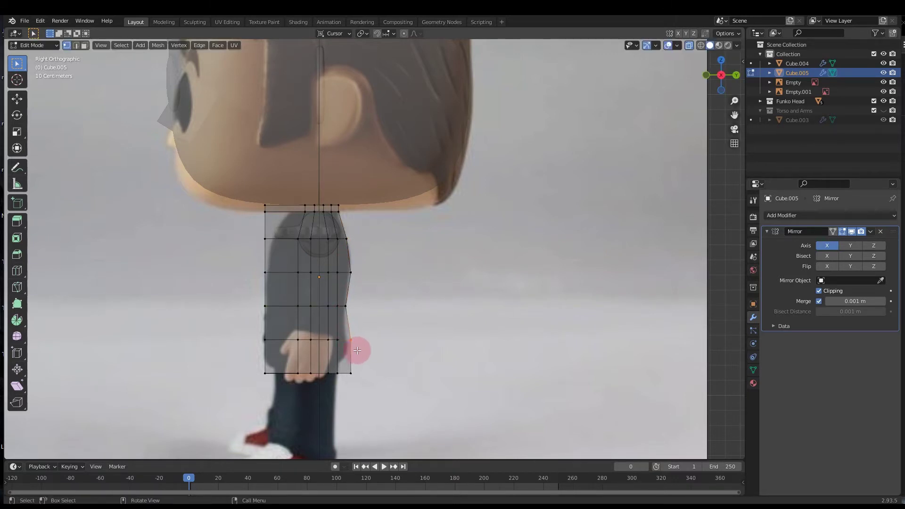
key(g)
key(y)
click(351, 351)
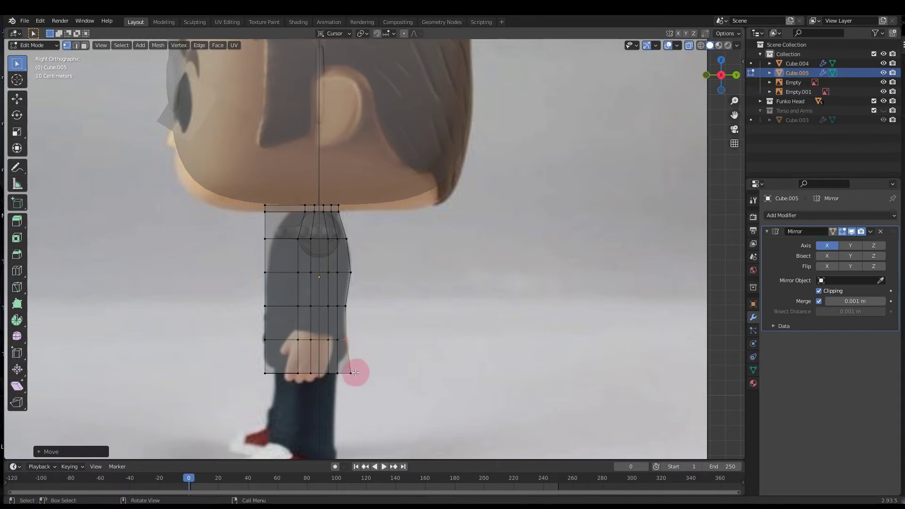
click(364, 377)
key(g)
key(y)
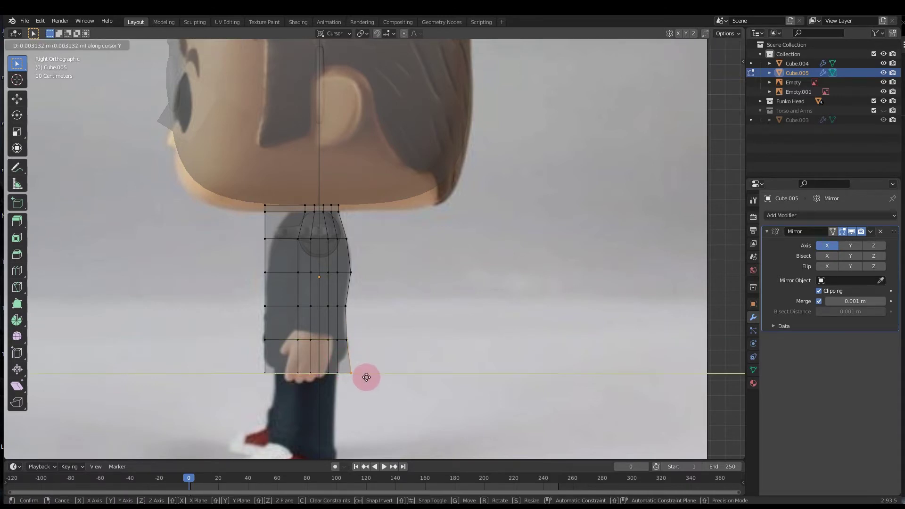
click(360, 375)
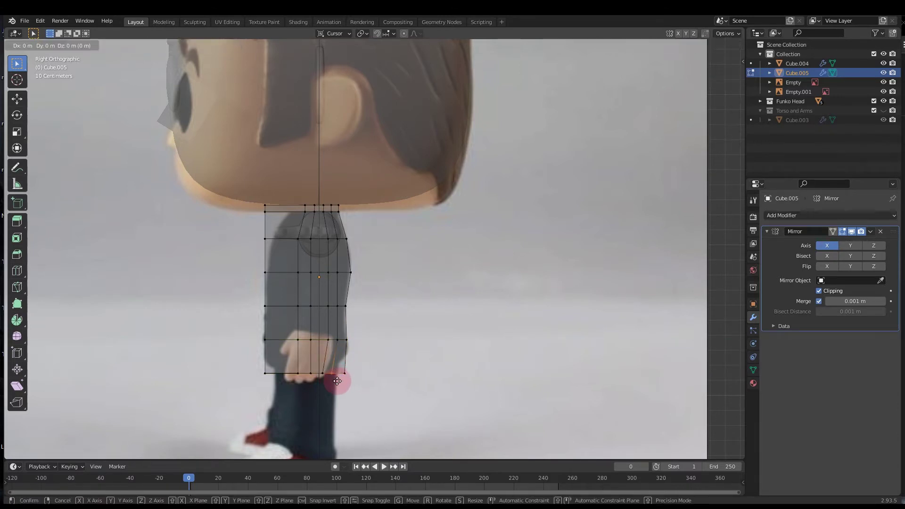
Gather the inner vertices of the torso's bottom row toward the centre along Y
click(316, 377)
key(g)
key(y)
click(320, 381)
click(295, 363)
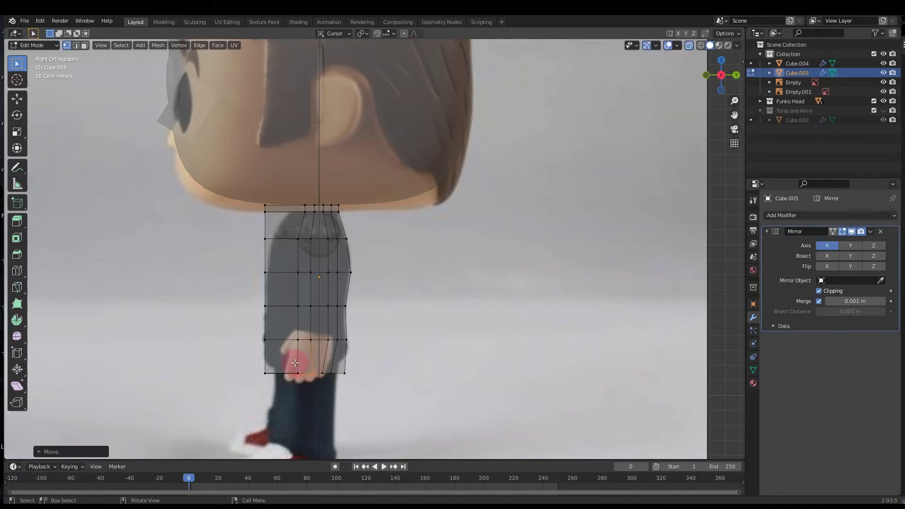
key(g)
key(y)
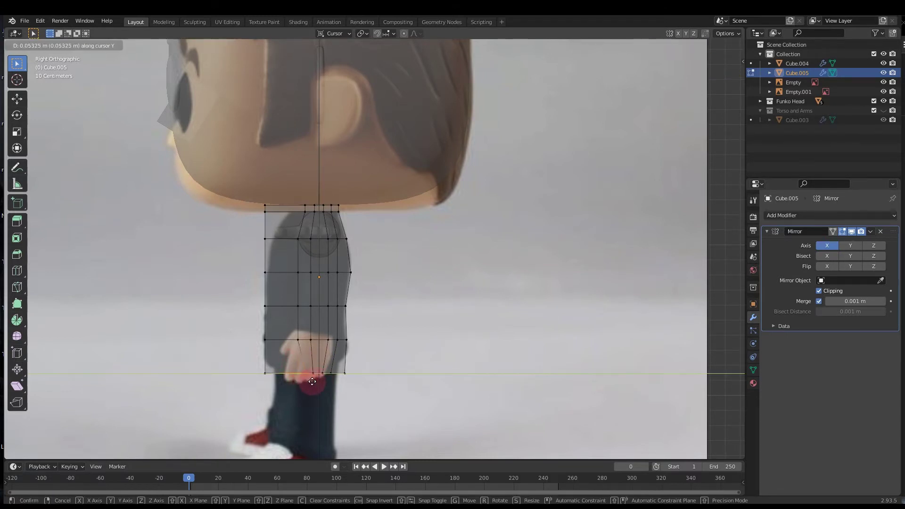
click(246, 357)
Move the bottom front vertices back along Y and the front vertices of the two rows above back about 0.016 m
click(279, 377)
key(g)
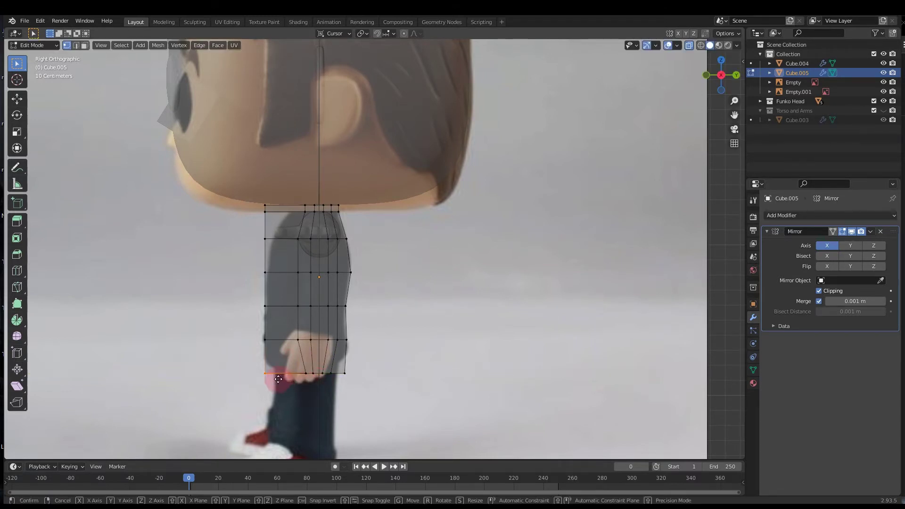
key(y)
click(285, 378)
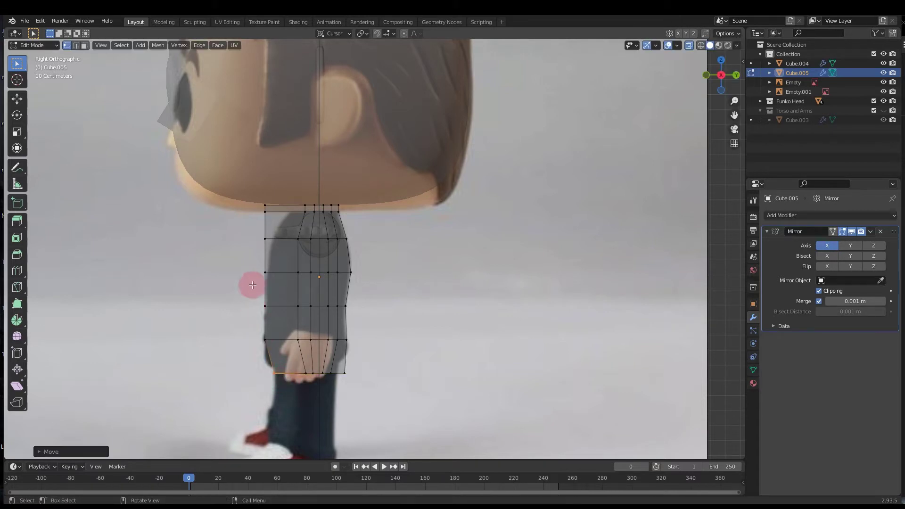
click(282, 344)
key(g)
key(y)
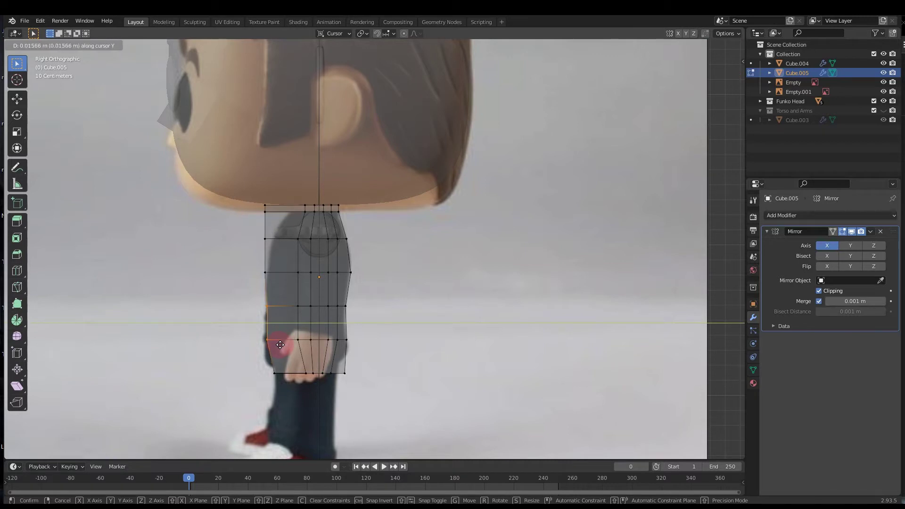
click(245, 284)
Move the front edge's upper vertices back along Y row by row to taper the chest toward the neck
click(260, 242)
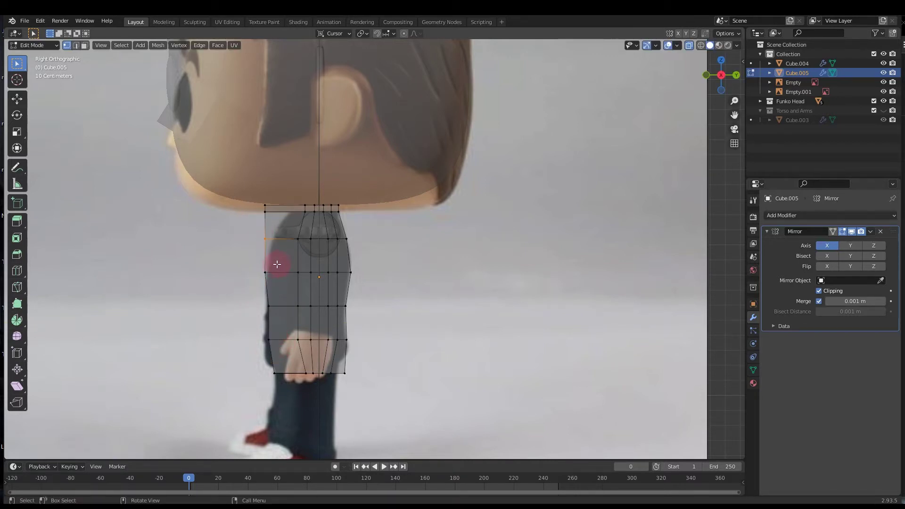
key(g)
key(y)
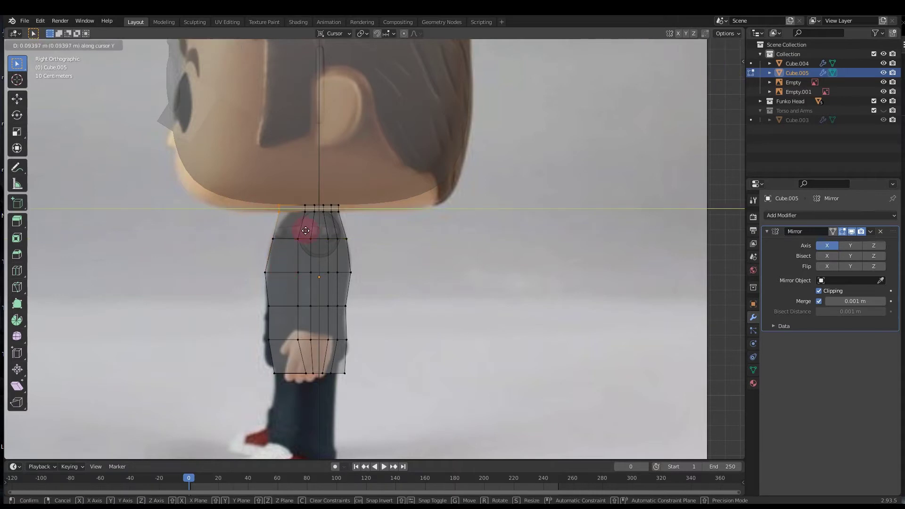
click(306, 231)
click(295, 210)
key(g)
key(y)
click(299, 215)
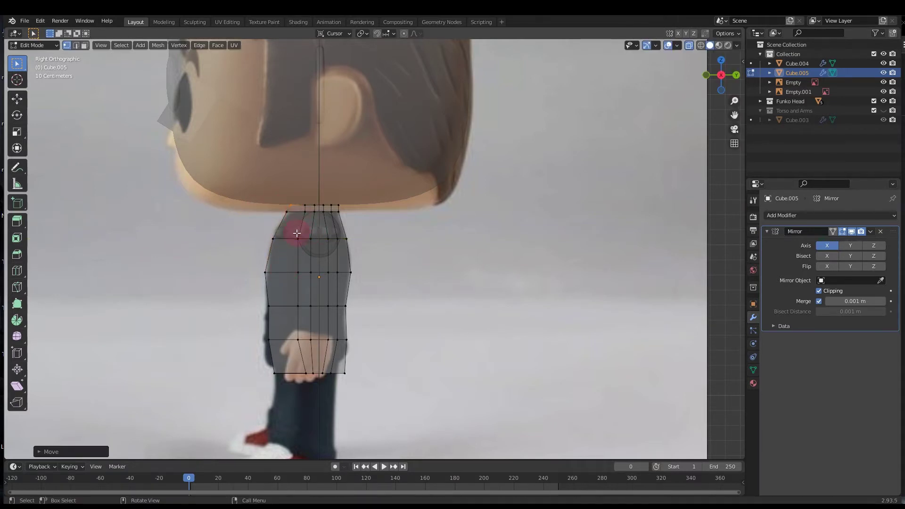
From the front view, hide the side reference image and move the torso's outer waist vertices slightly inward along X
key(KP_1)
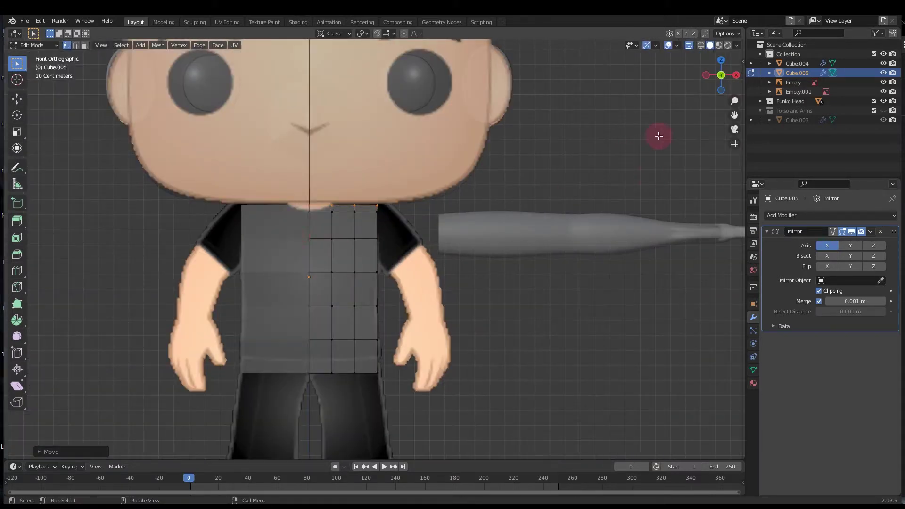
click(883, 91)
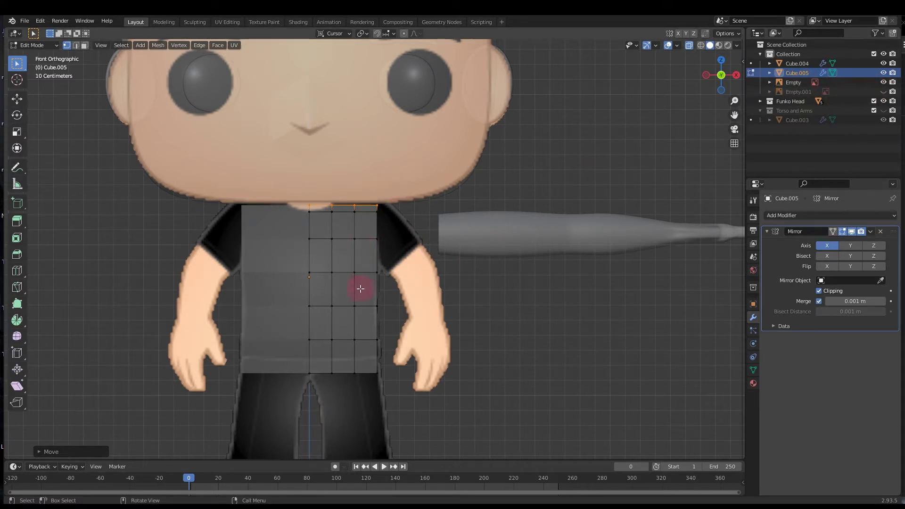
drag(362, 296, 391, 320)
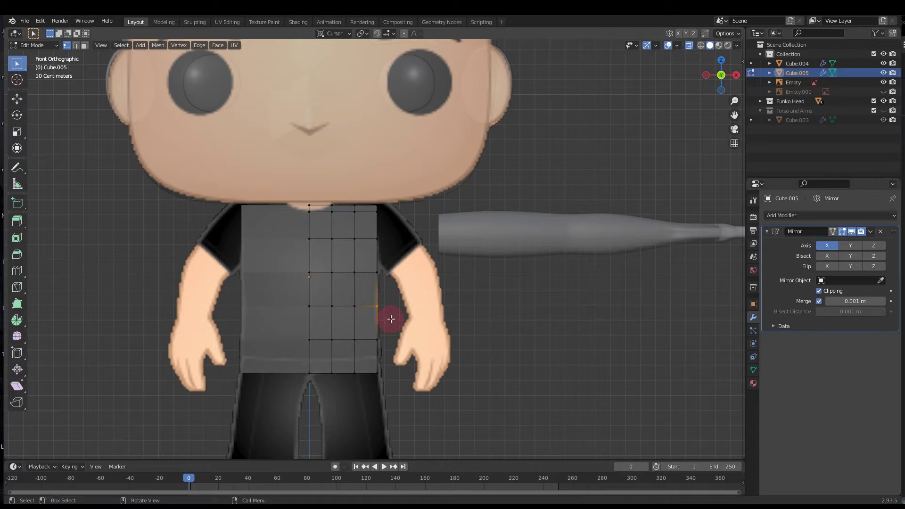
key(g)
key(x)
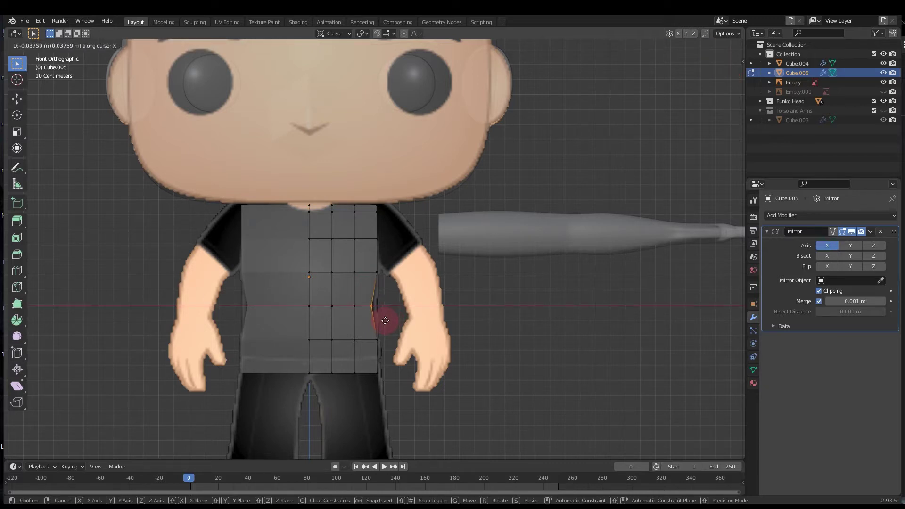
click(388, 320)
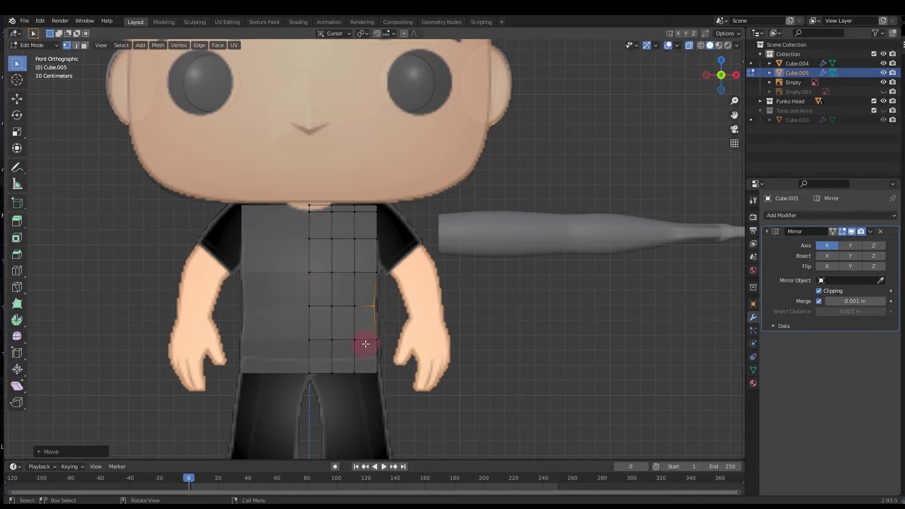
Move the torso's bottom outer corner vertices outward about 0.023 m along X to match the reference's hem
click(387, 382)
key(g)
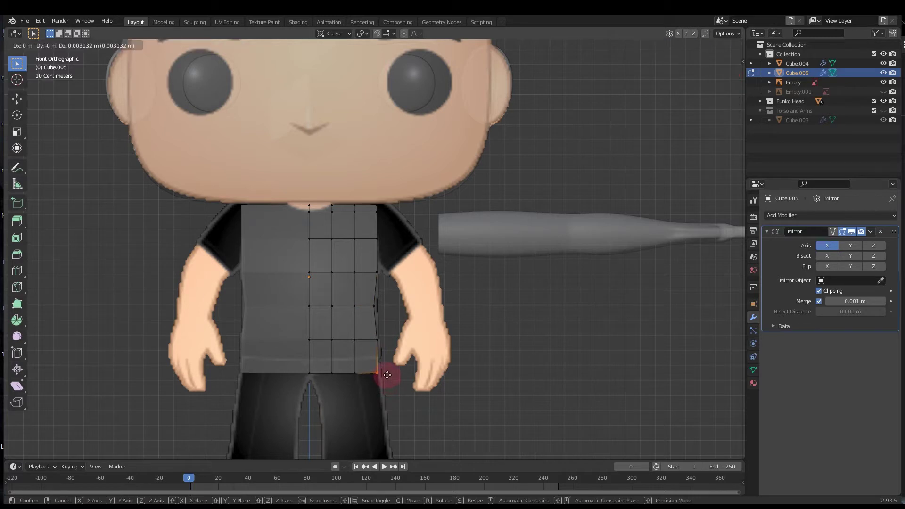
key(x)
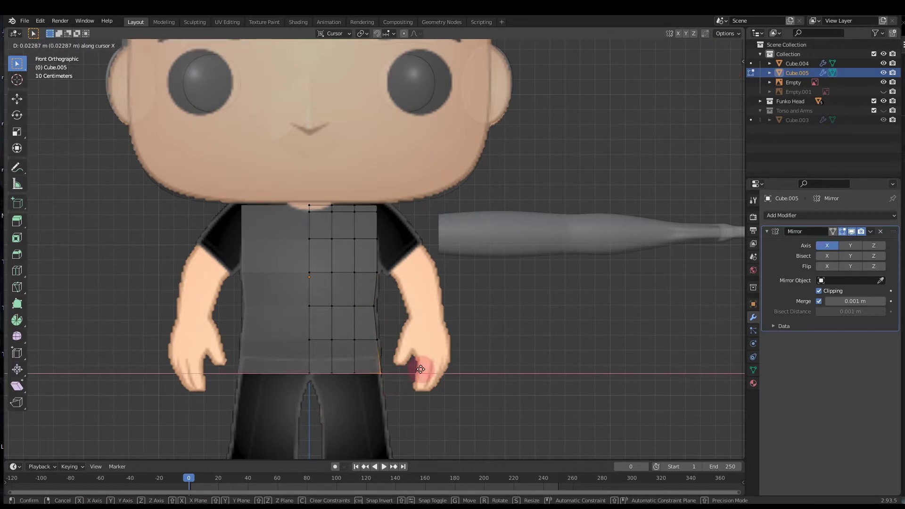
click(421, 369)
Move the torso's top outer corner vertices slightly outward along X to meet the reference's shoulder, keeping all geometry unhidden
key(h)
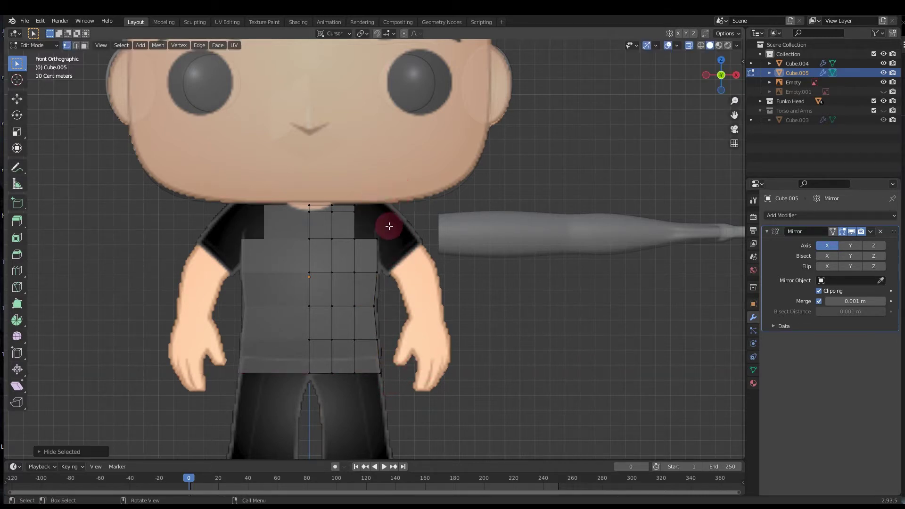
key(alt+h)
key(g)
key(x)
key(Escape)
key(g)
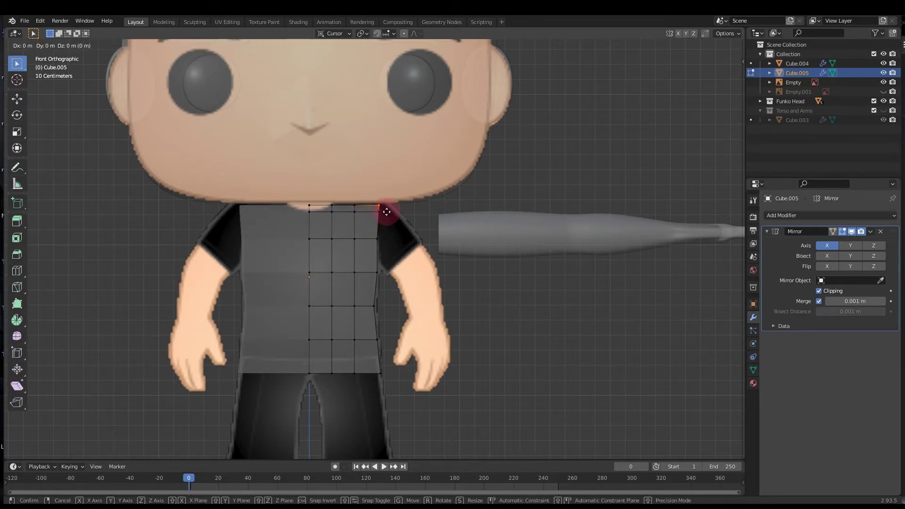
key(x)
click(389, 213)
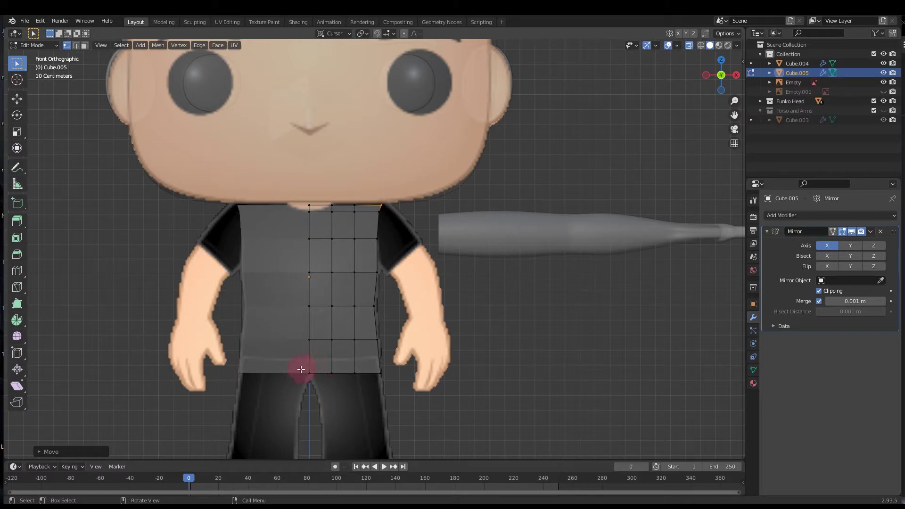
Lower the torso's bottom row of vertices along Z to the top of the legs and raise its centre vertices slightly
drag(301, 361, 410, 386)
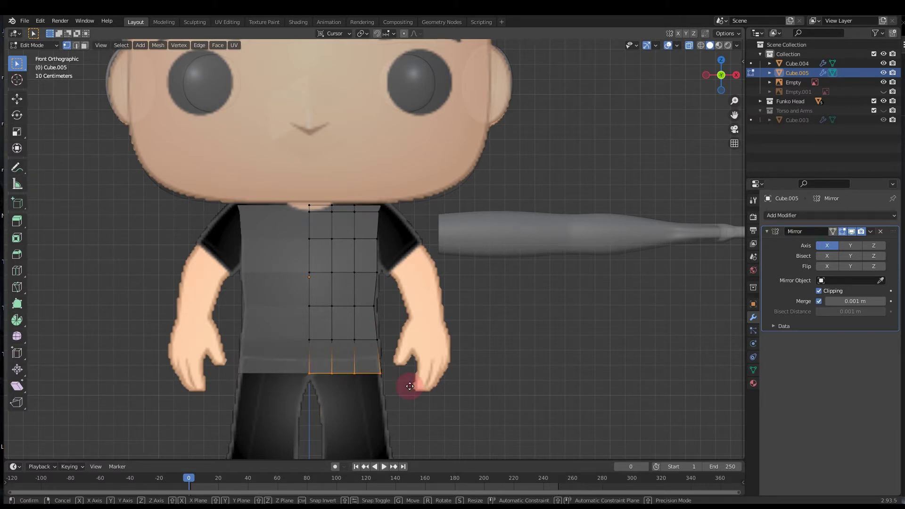
key(g)
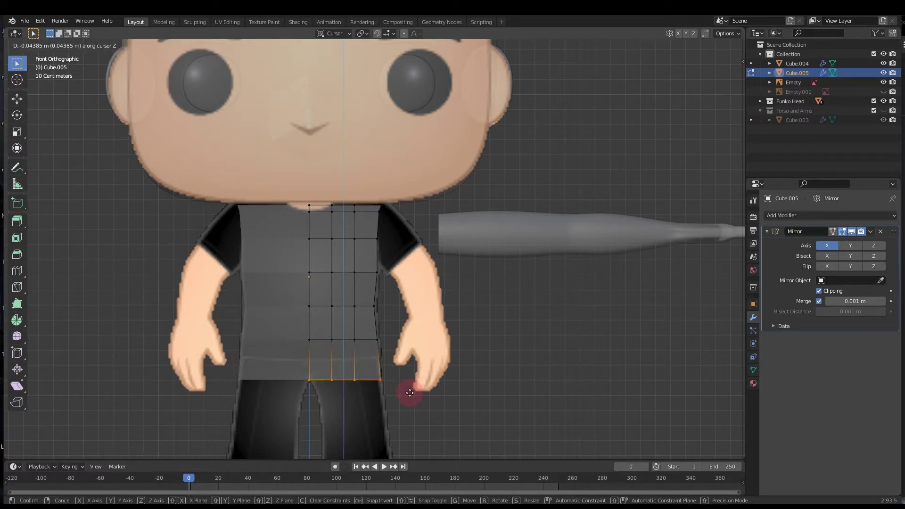
click(409, 389)
click(311, 383)
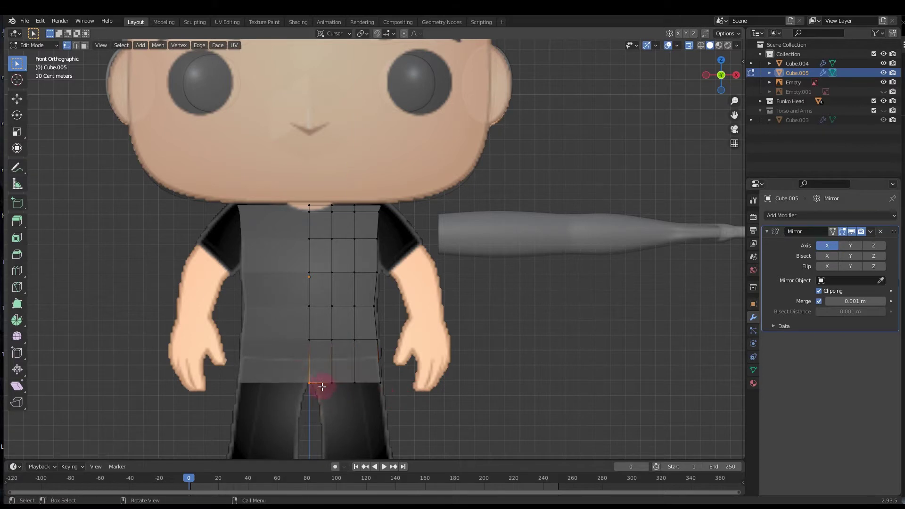
key(g)
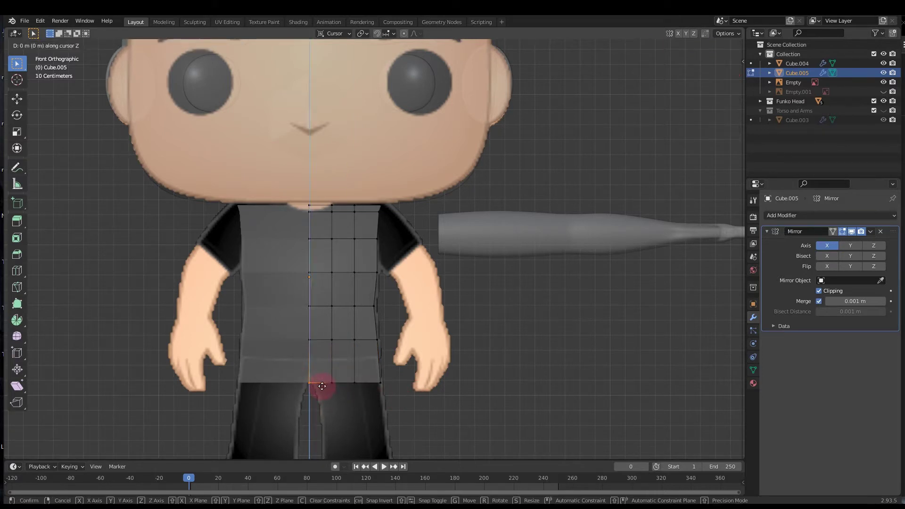
click(323, 384)
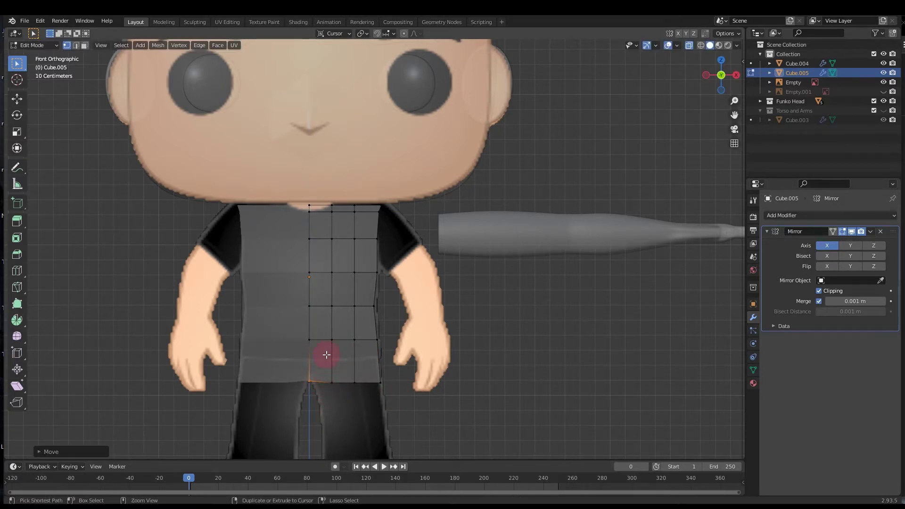
Add a vertical loop cut beside the torso's centre line and slide it close to the mirror seam
key(ctrl+r)
click(321, 340)
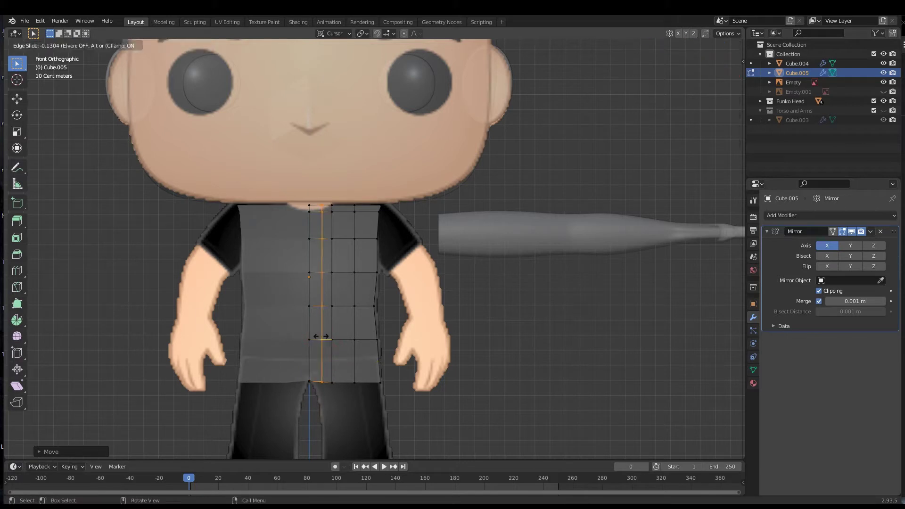
click(315, 342)
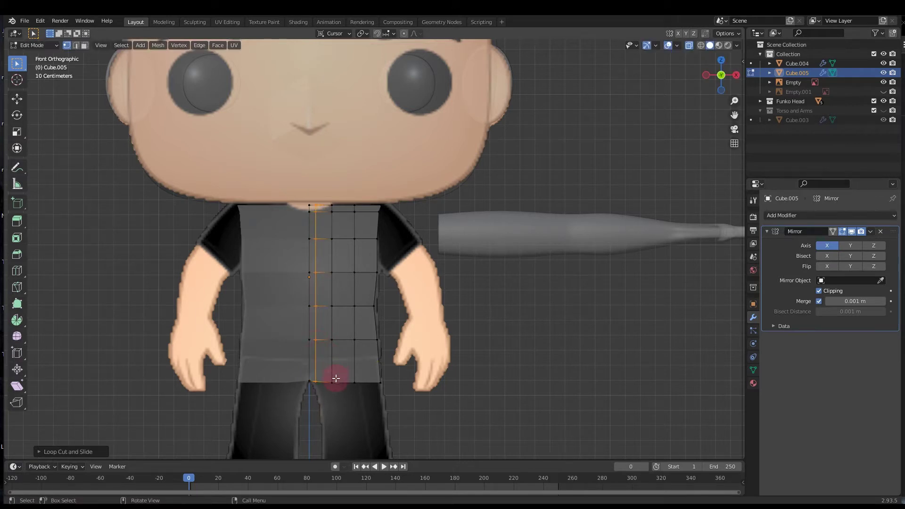
Turn off X-ray and, in Object Mode, add a Subdivision Surface modifier to the torso with viewport level 3
scroll(403, 377, down, 2)
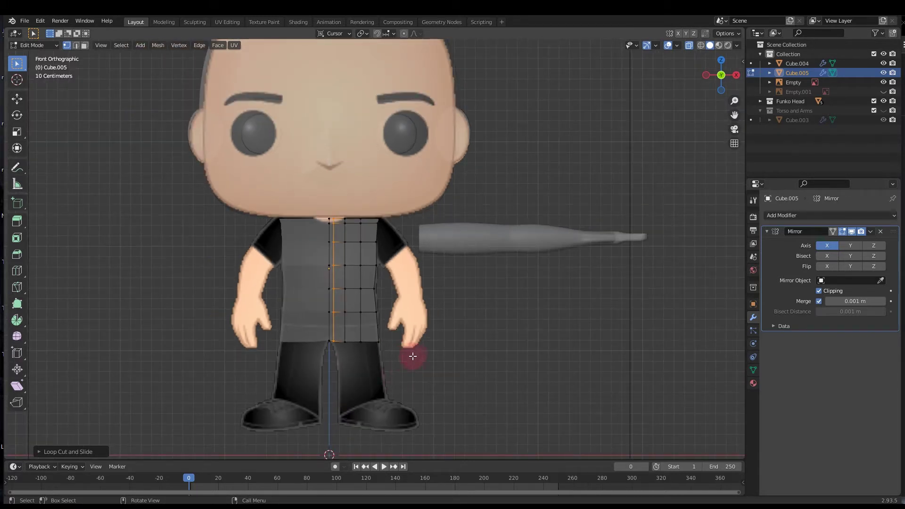
key(alt+z)
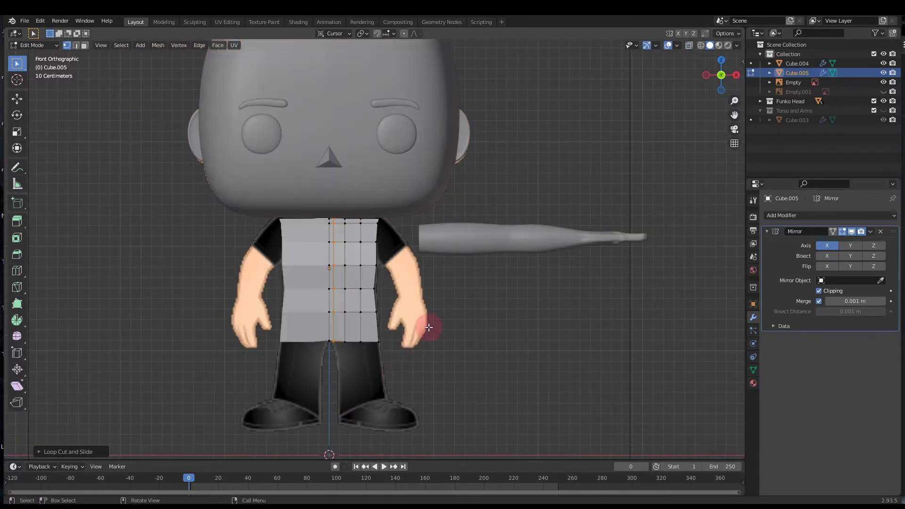
click(33, 45)
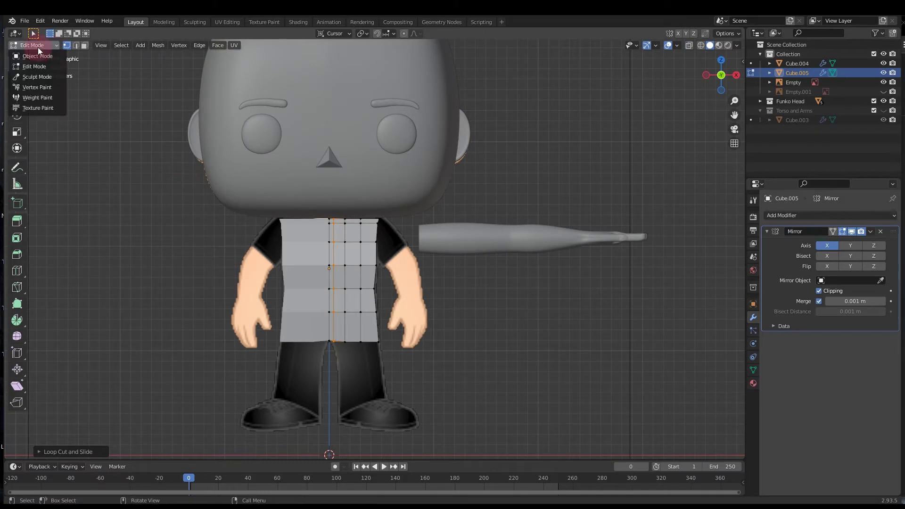
click(37, 55)
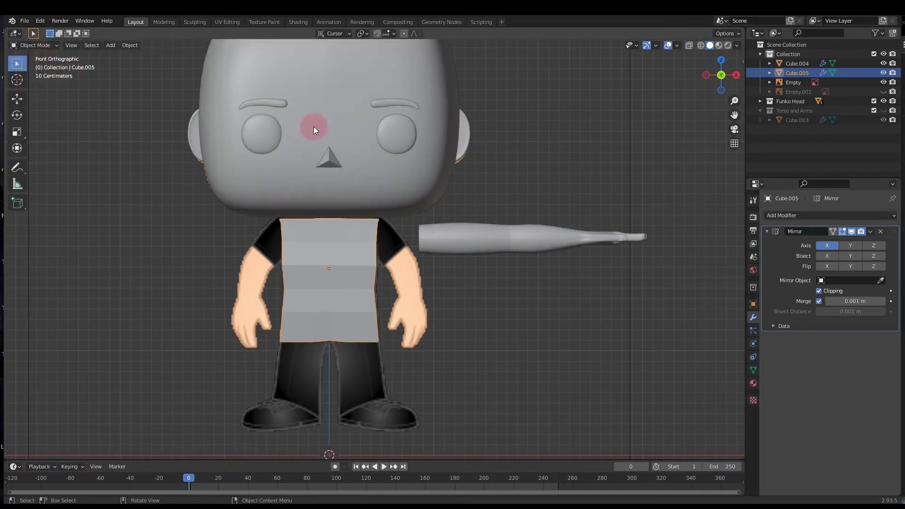
click(829, 216)
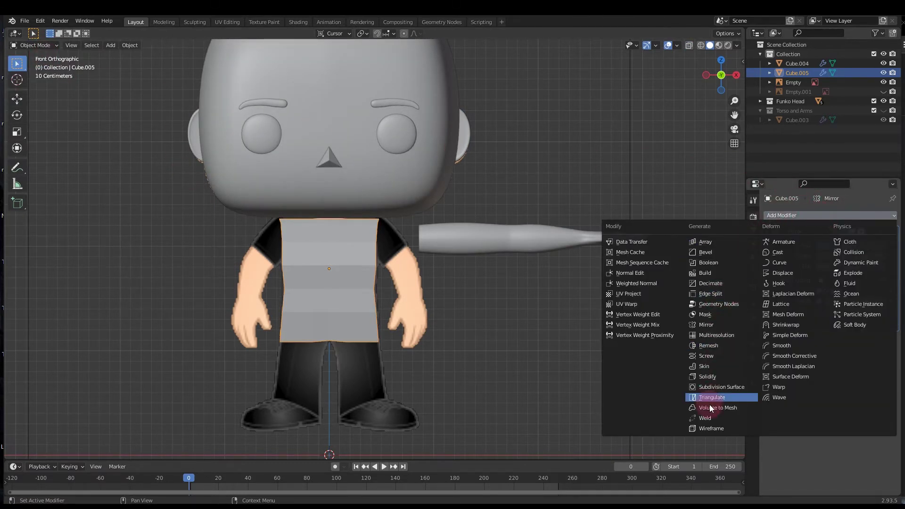
click(714, 387)
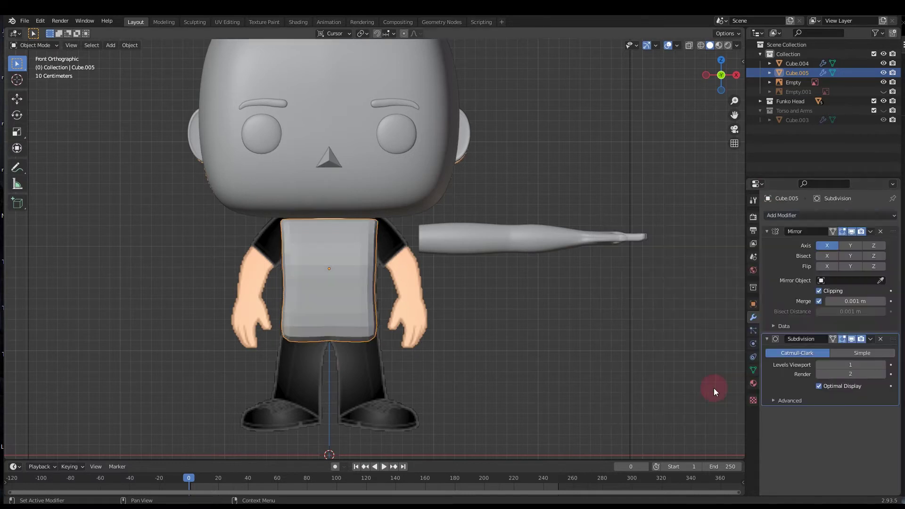
click(888, 365)
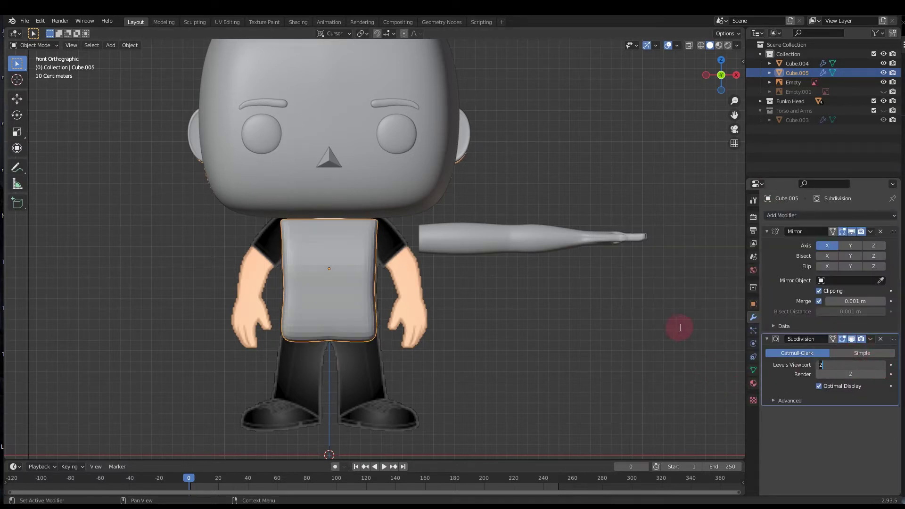
click(878, 369)
text(3)
key(Return)
click(496, 304)
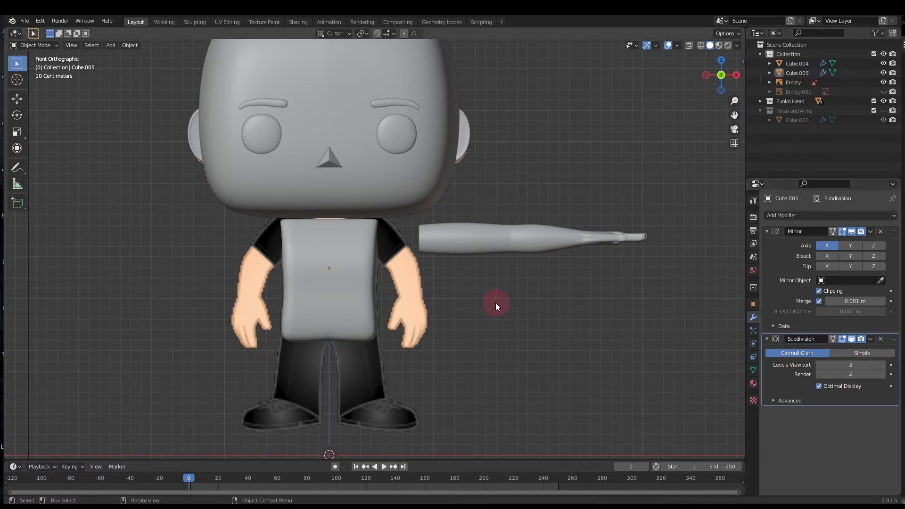
In Edit Mode, edge-slide the vertical loop at the torso's front outer corner slightly toward the chest's centre
middle_drag(496, 306, 471, 322)
key(Tab)
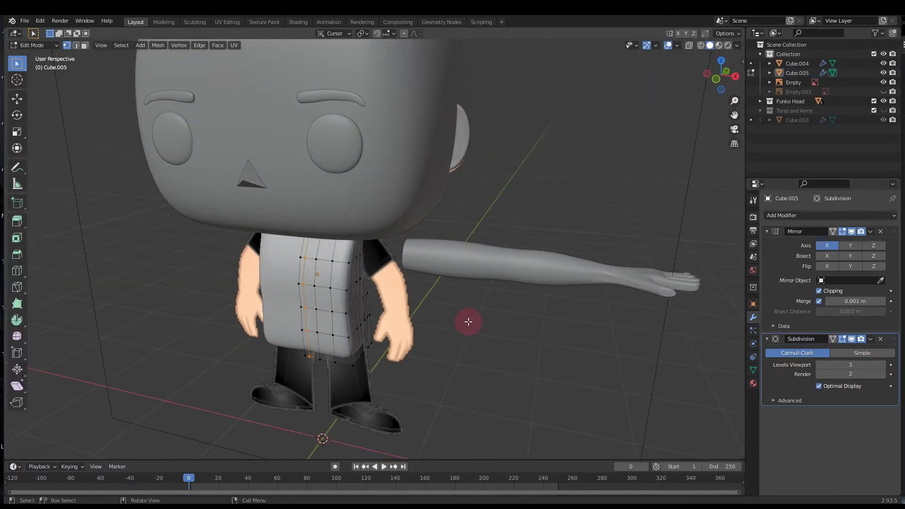
middle_drag(459, 323, 503, 317)
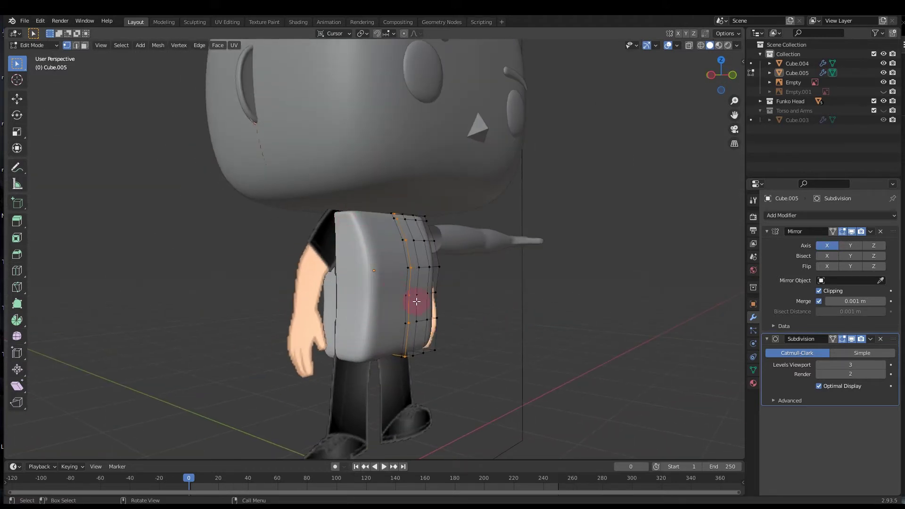
middle_drag(416, 307, 495, 238)
middle_drag(444, 293, 283, 358)
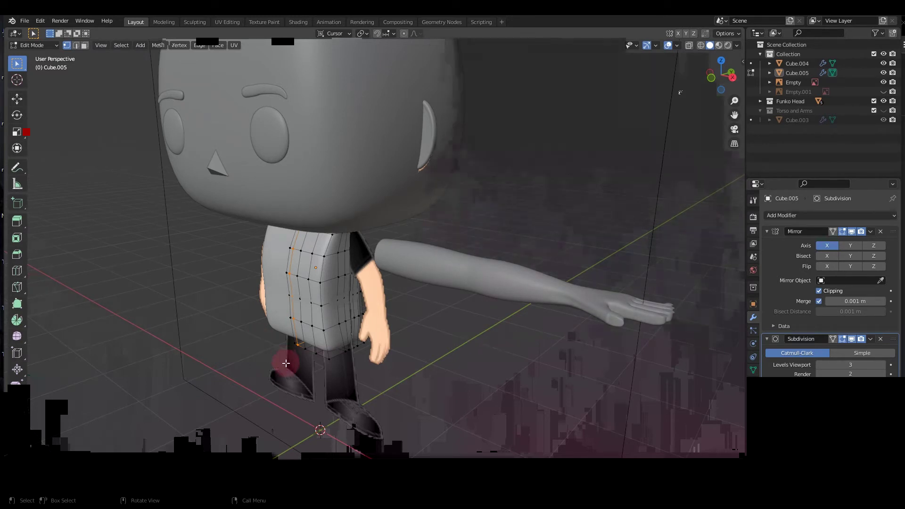
key(g)
key(g)
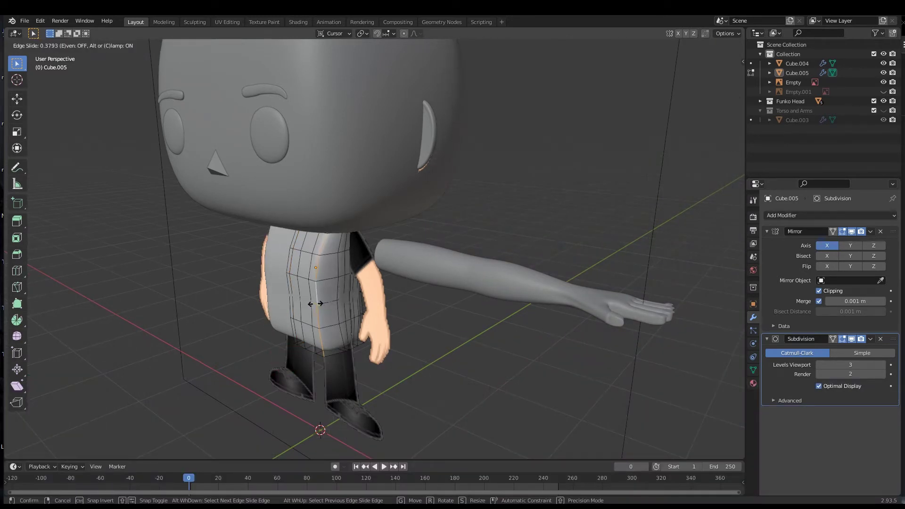
click(327, 302)
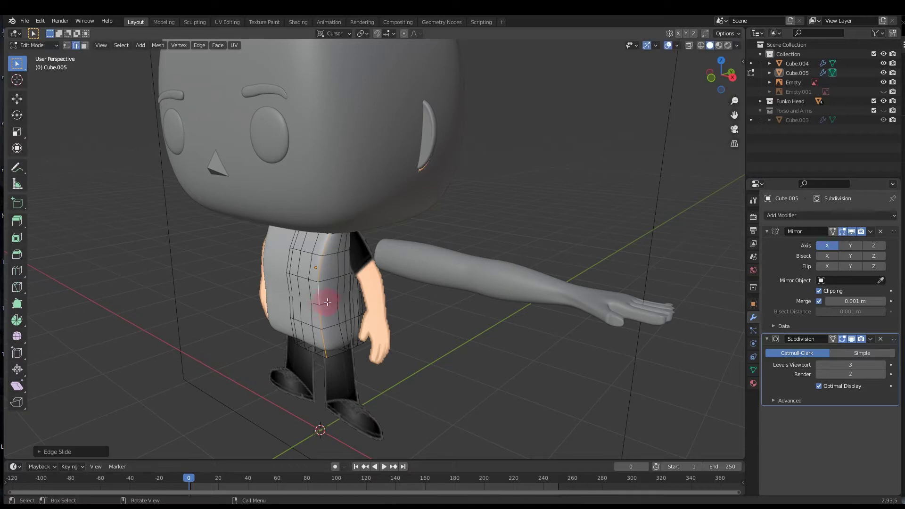
Slide the first vertical edge loop on the torso's side forward, close to the front outer corner
click(336, 291)
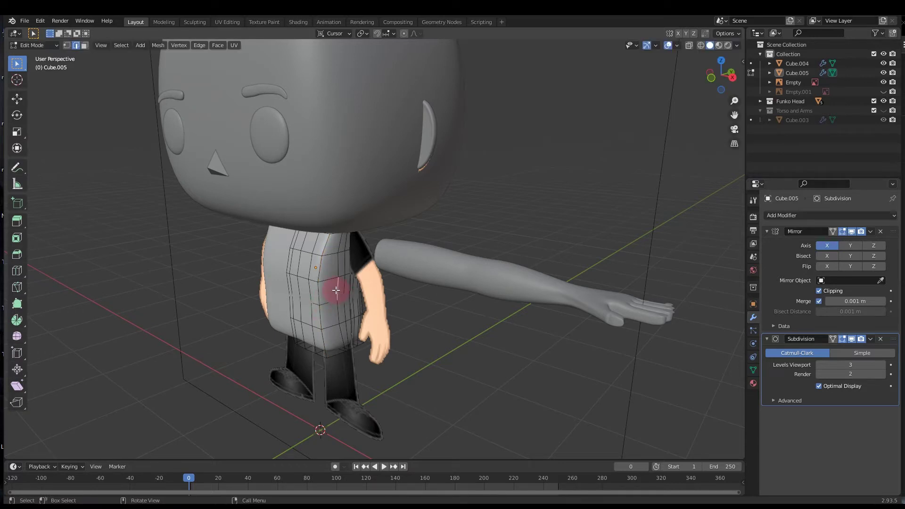
alt+click(335, 291)
key(g)
key(g)
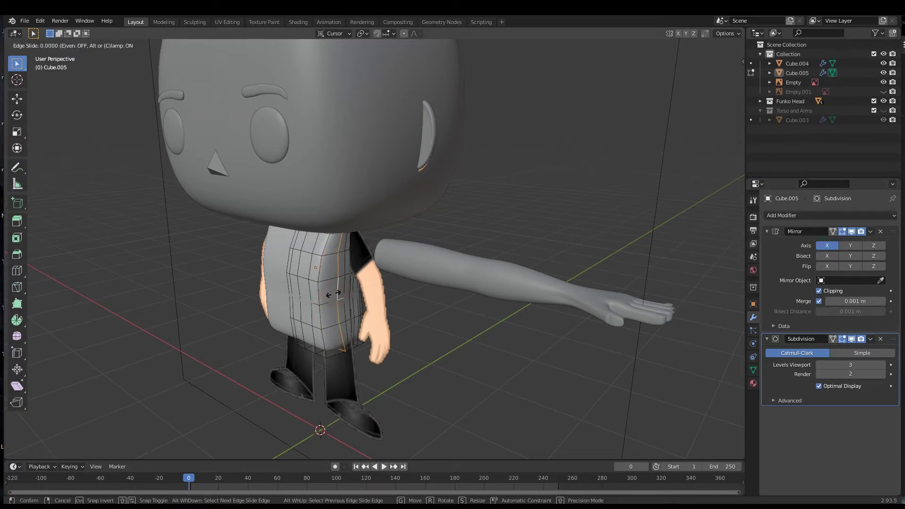
click(319, 302)
middle_drag(318, 303, 347, 311)
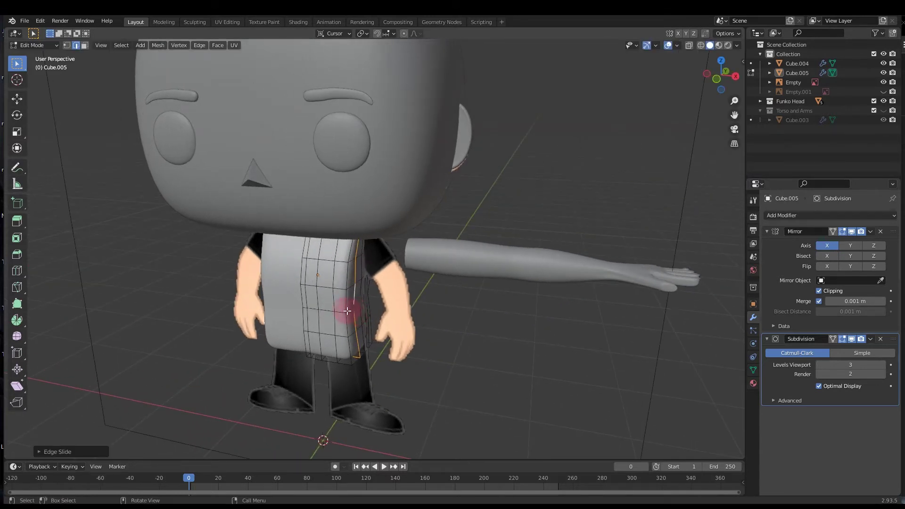
Edge-slide the vertical loop on the torso's front toward the chest's centre by a factor of about 0.5
alt+click(333, 300)
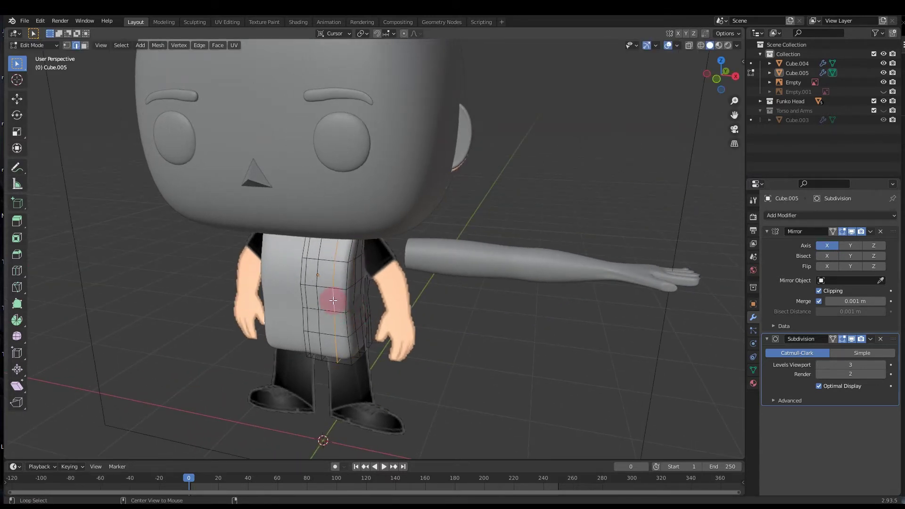
key(g)
key(g)
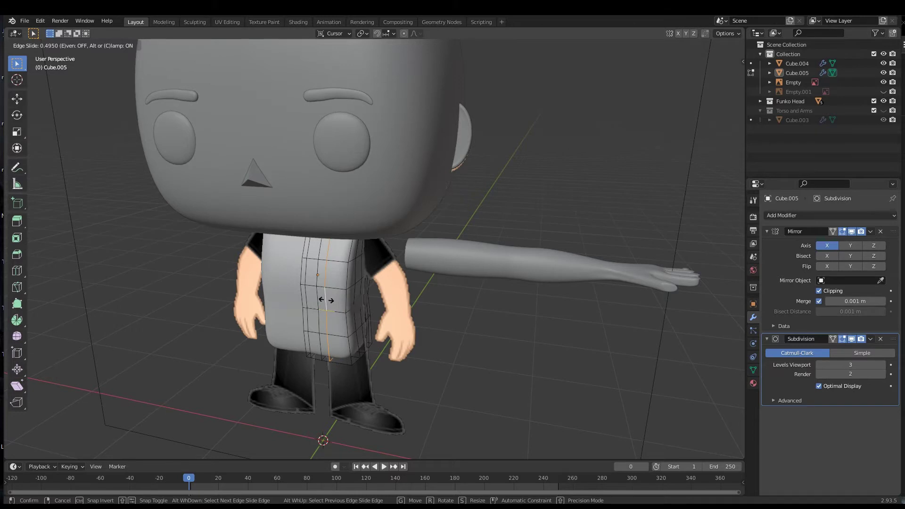
click(325, 300)
Edge-slide the vertical loop at the torso's outer side edge slightly inward
middle_drag(325, 301, 364, 317)
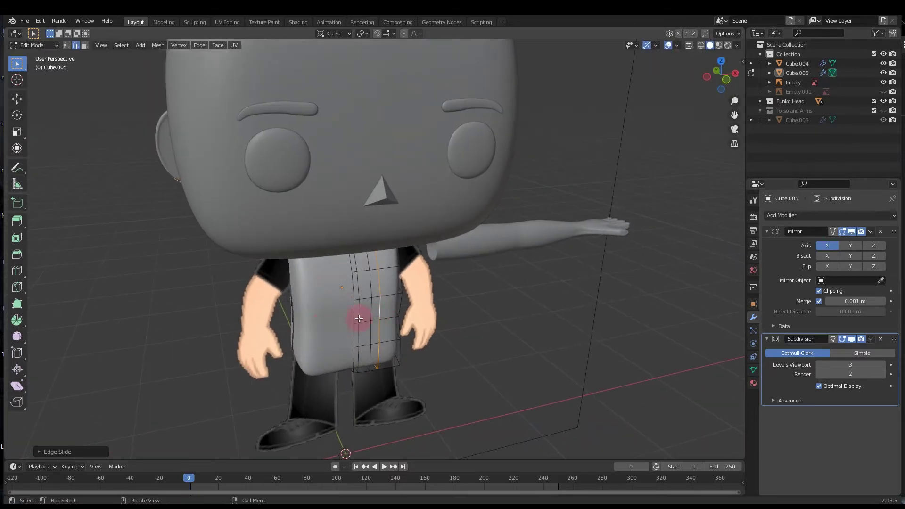
alt+click(399, 308)
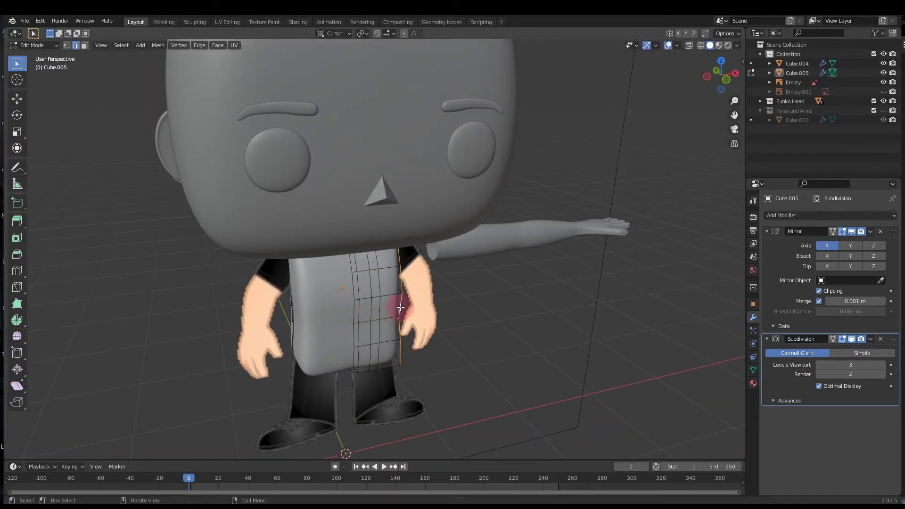
key(g)
key(g)
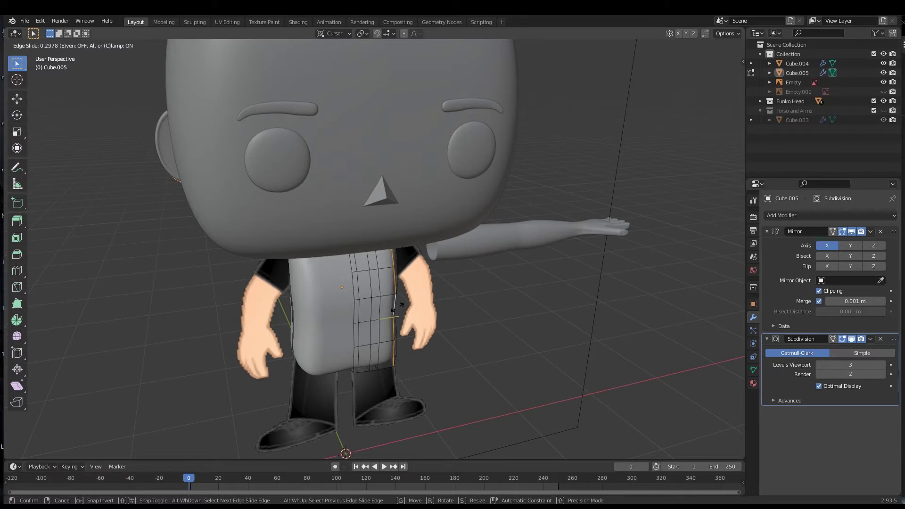
click(395, 304)
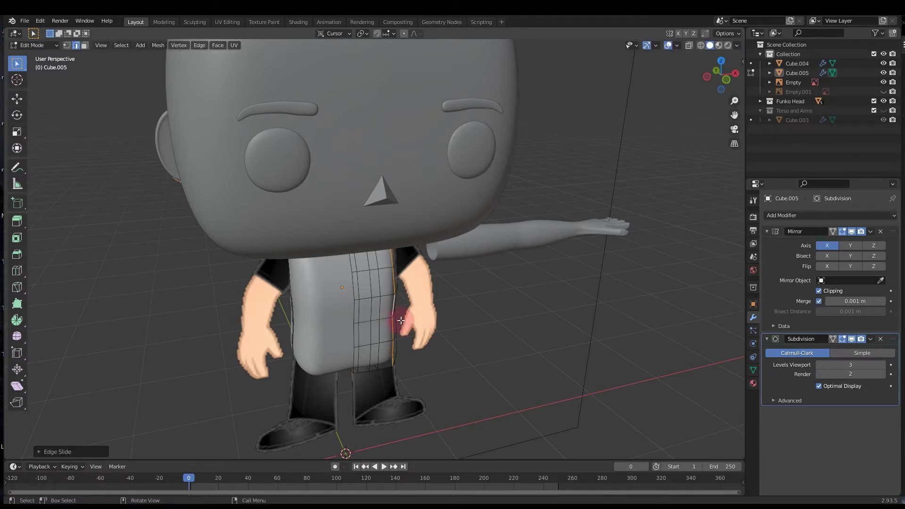
Select the two neighbouring vertical loops on the outer half of the chest and edge-slide them together
scroll(384, 320, up, 2)
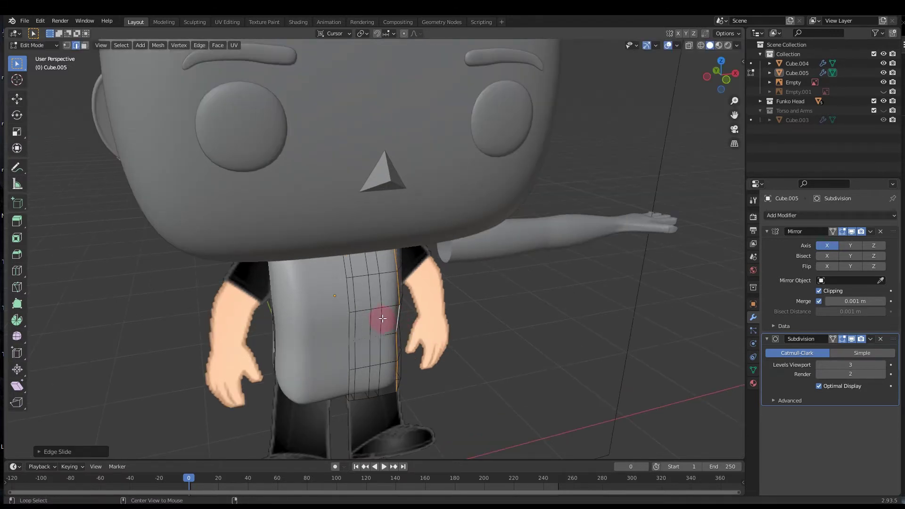
alt+click(380, 318)
alt+click(372, 318)
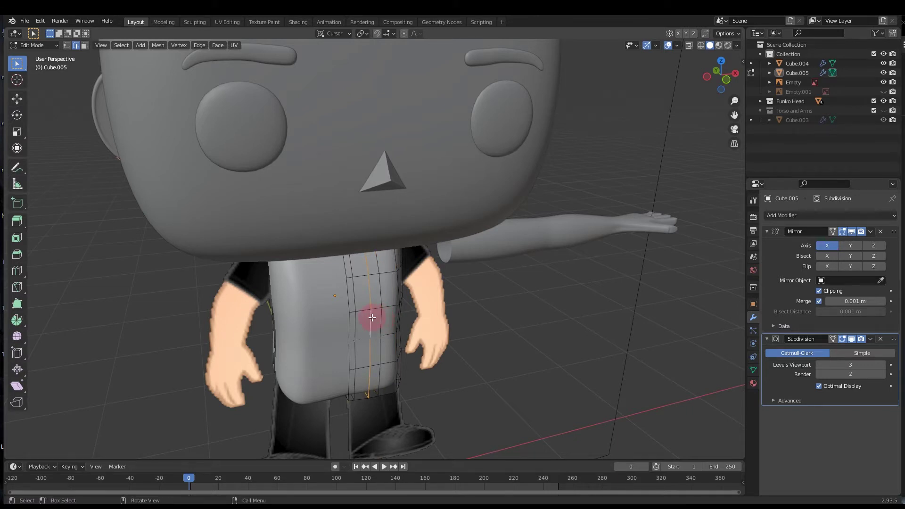
alt+shift+click(382, 318)
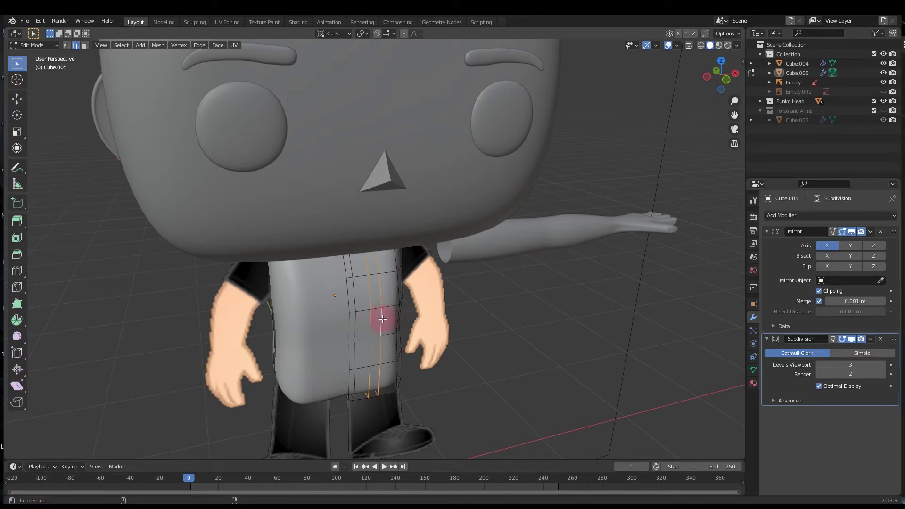
key(g)
key(g)
Edge-slide the two vertical loops on the torso's back, one after the other, closer to the centre line
middle_drag(378, 319, 375, 272)
click(383, 268)
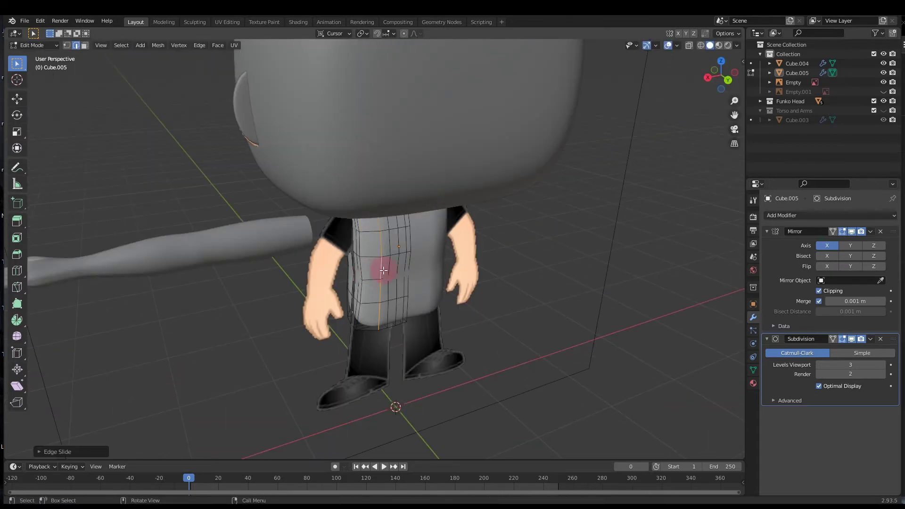
click(381, 296)
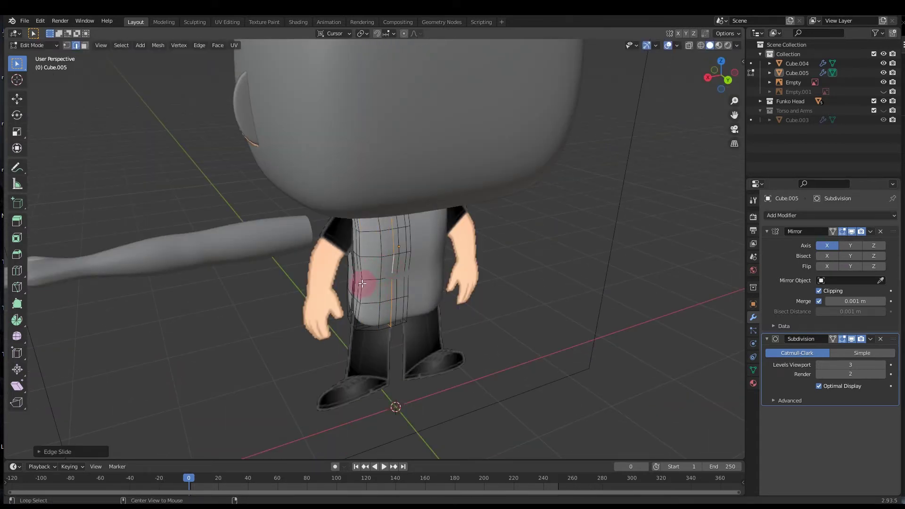
alt+click(363, 284)
key(g)
key(g)
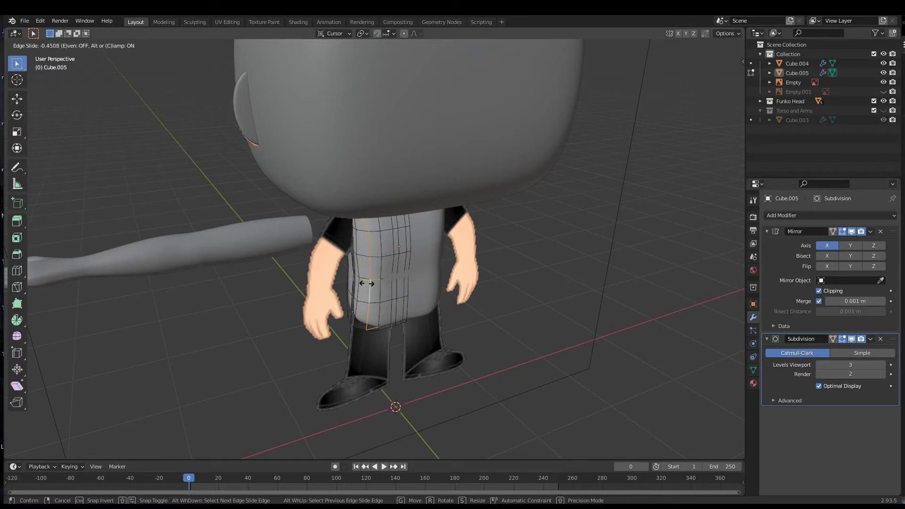
click(400, 299)
In vertex selection mode, select the lower-back vertices near the centre line and move them outward along the Y axis
middle_drag(400, 298, 435, 294)
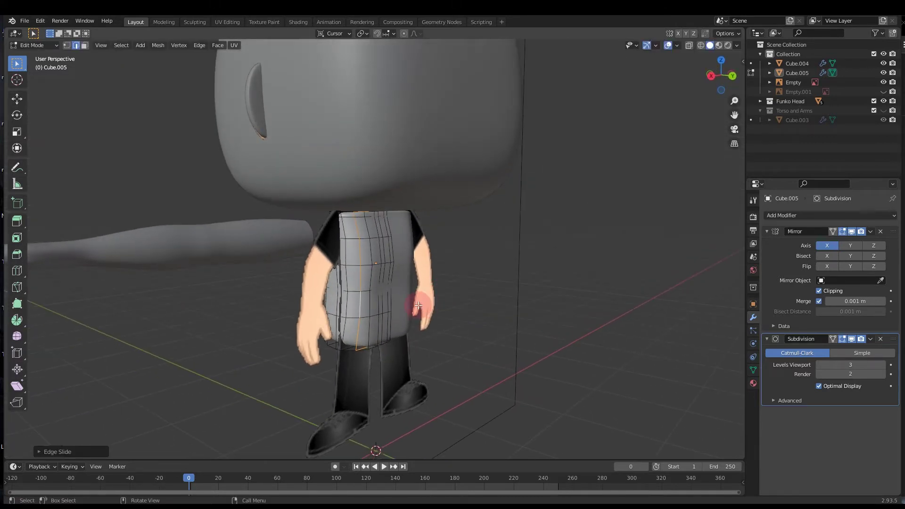
key(1)
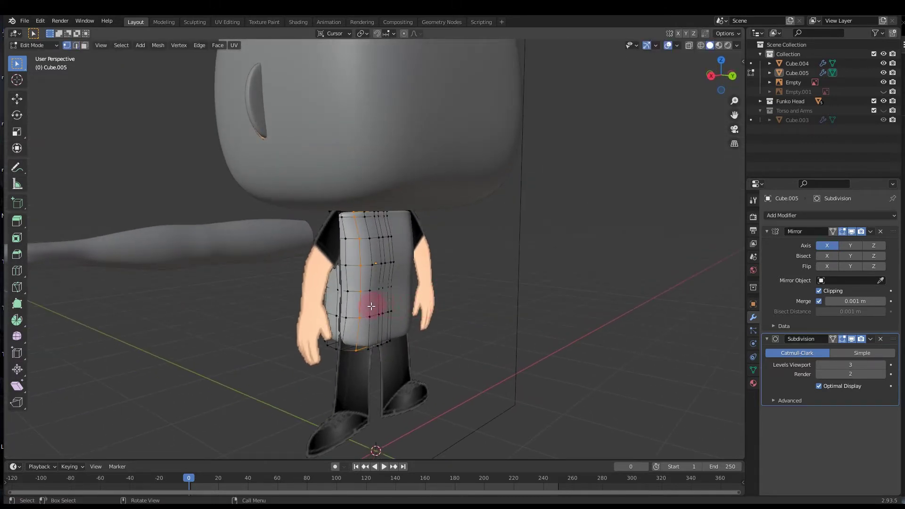
drag(367, 310, 389, 320)
key(g)
key(y)
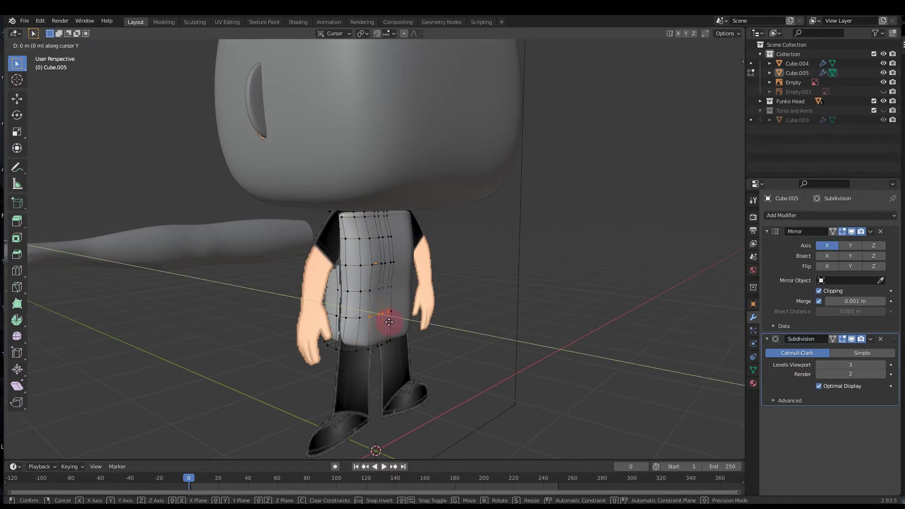
click(421, 329)
Edge-slide the selected lower-back vertices slightly downward and nudge the single vertex beside the mirror seam
middle_drag(440, 330, 421, 340)
key(g)
key(g)
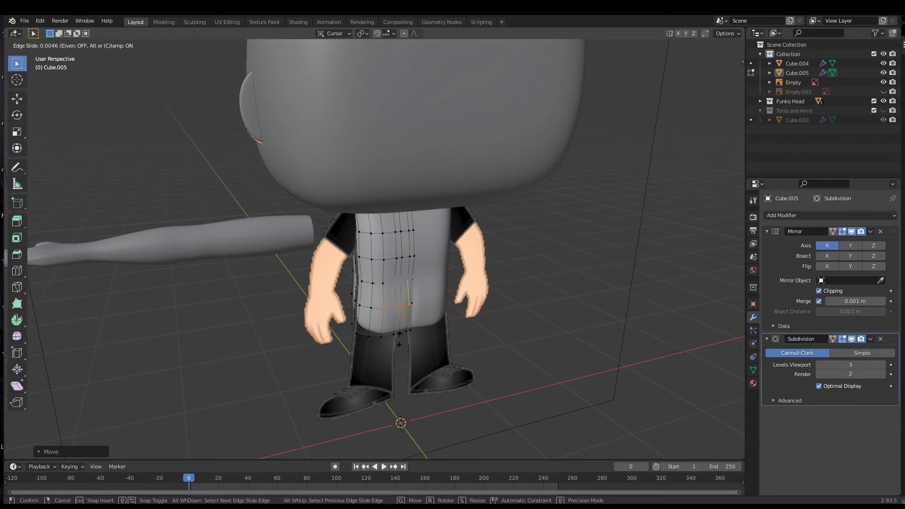
click(392, 321)
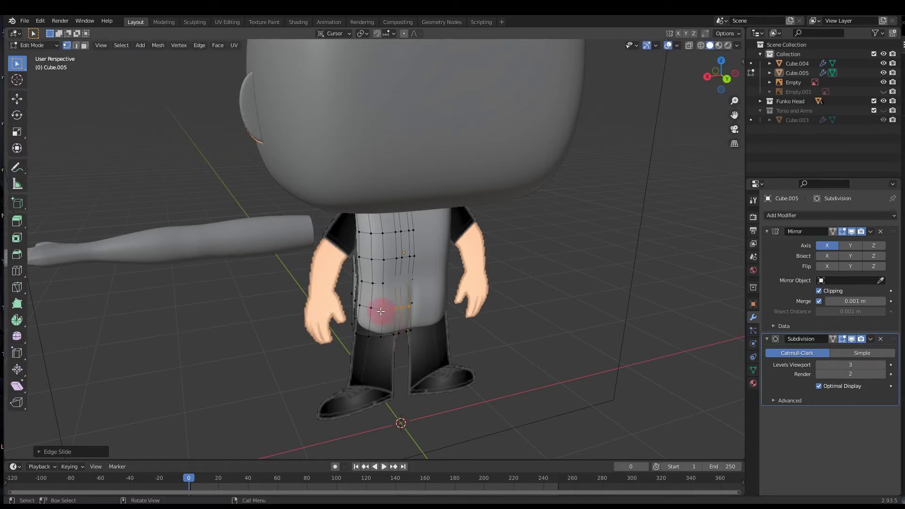
click(405, 310)
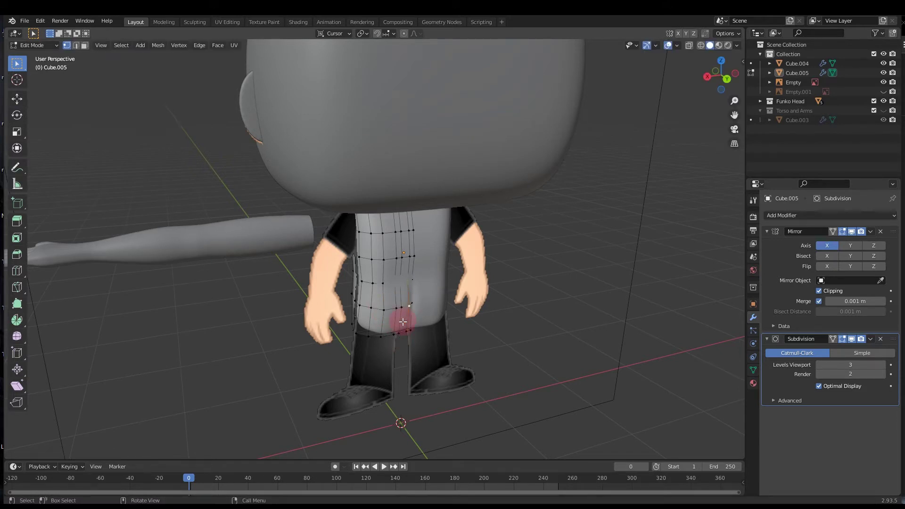
key(g)
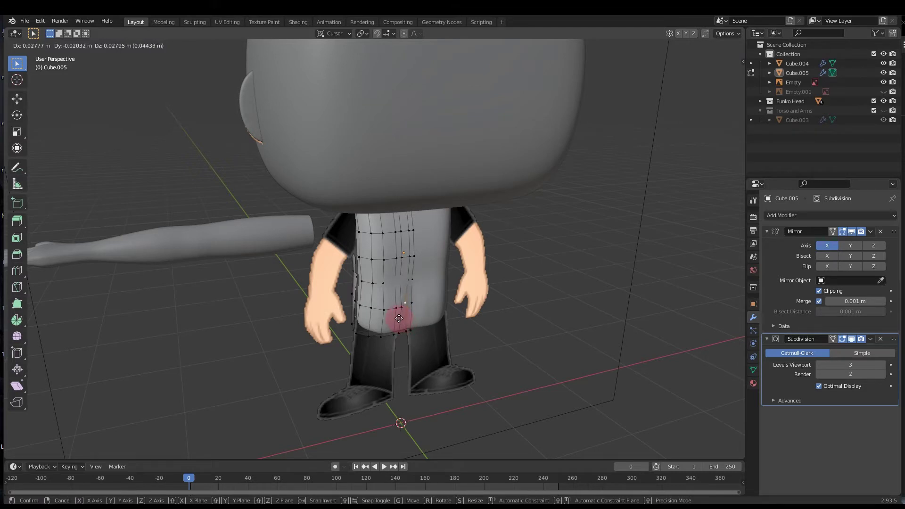
click(399, 324)
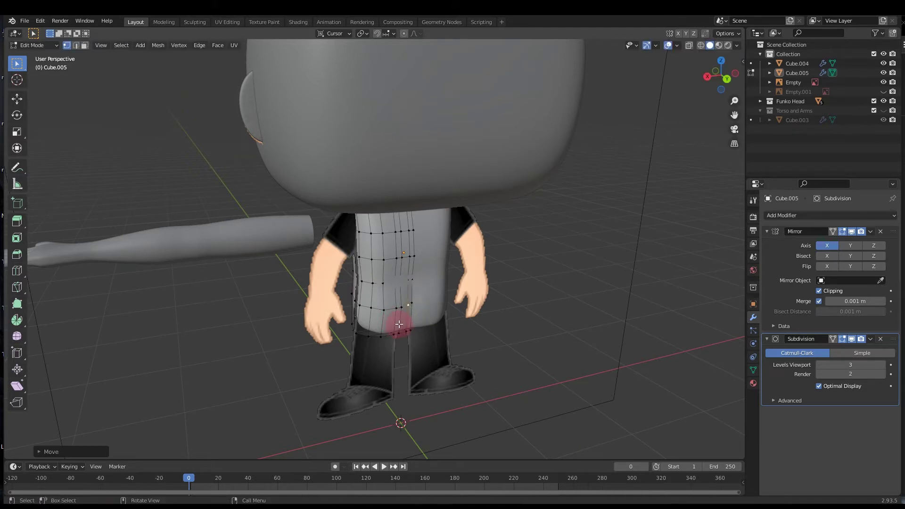
key(g)
key(Escape)
key(g)
key(y)
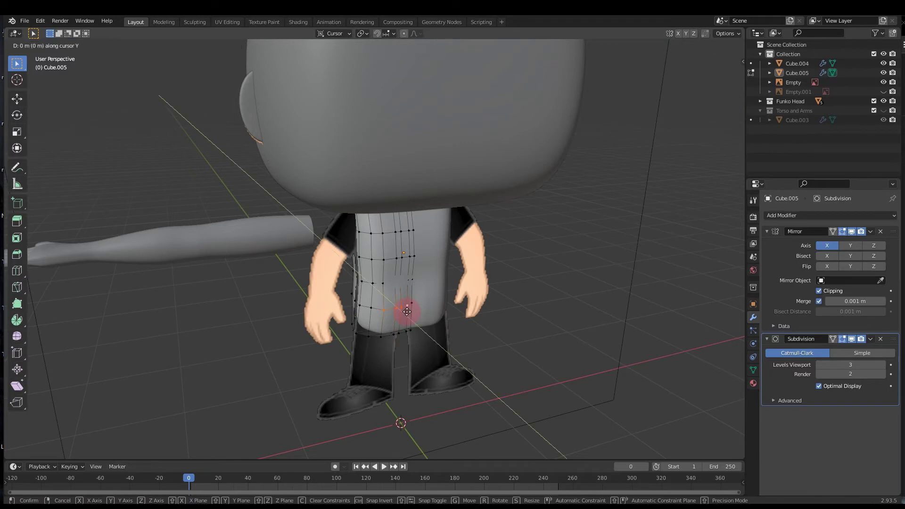
key(Escape)
Push the lower-back row of vertices near the centre line further out along the Y axis
middle_drag(407, 311, 452, 299)
click(374, 243)
key(g)
key(y)
click(421, 319)
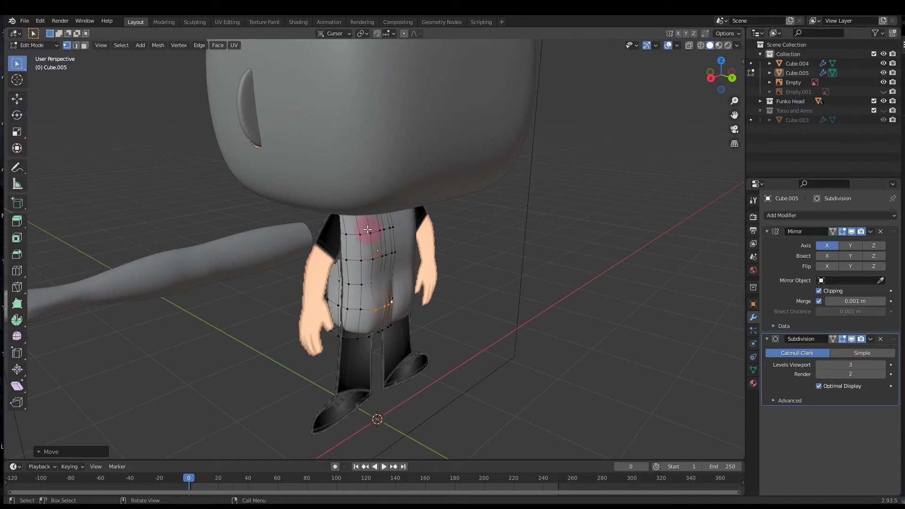
Move the upper-back vertices near the centre line, and the neighbouring vertex further out, slightly along the Y axis
drag(368, 231, 389, 239)
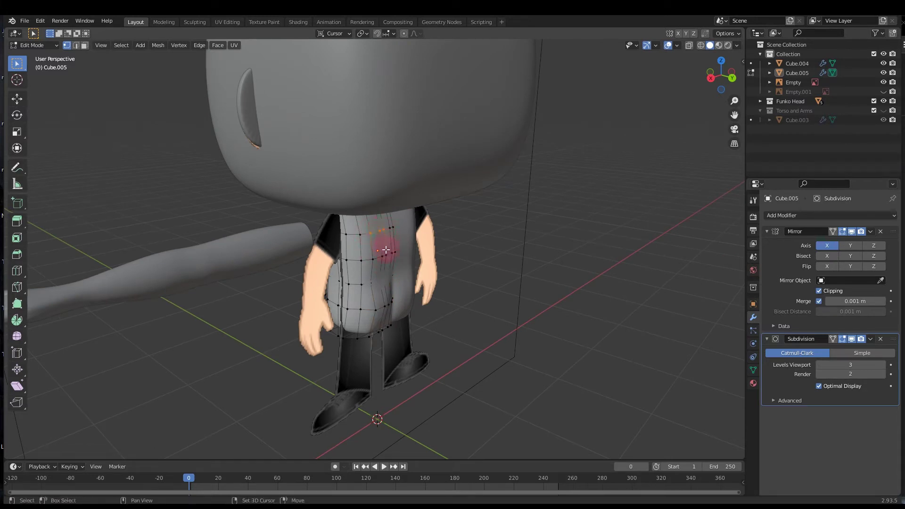
key(g)
key(y)
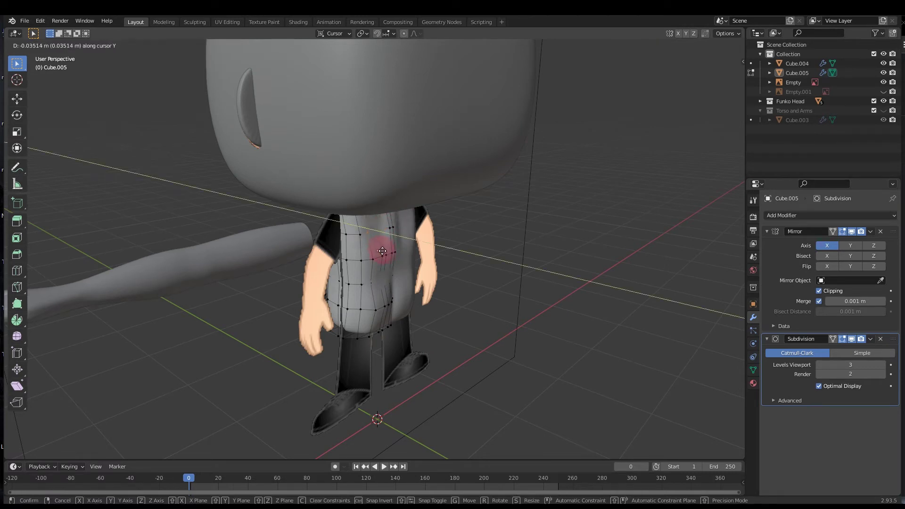
click(429, 273)
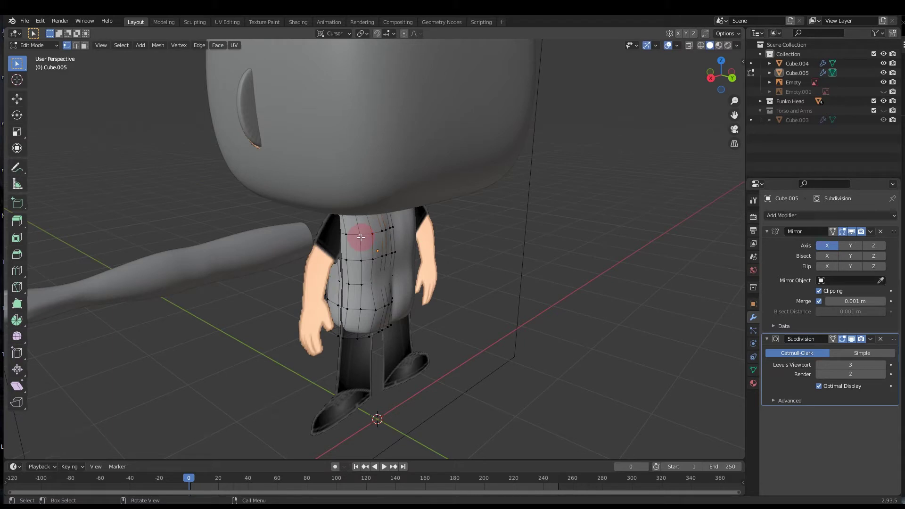
key(g)
key(y)
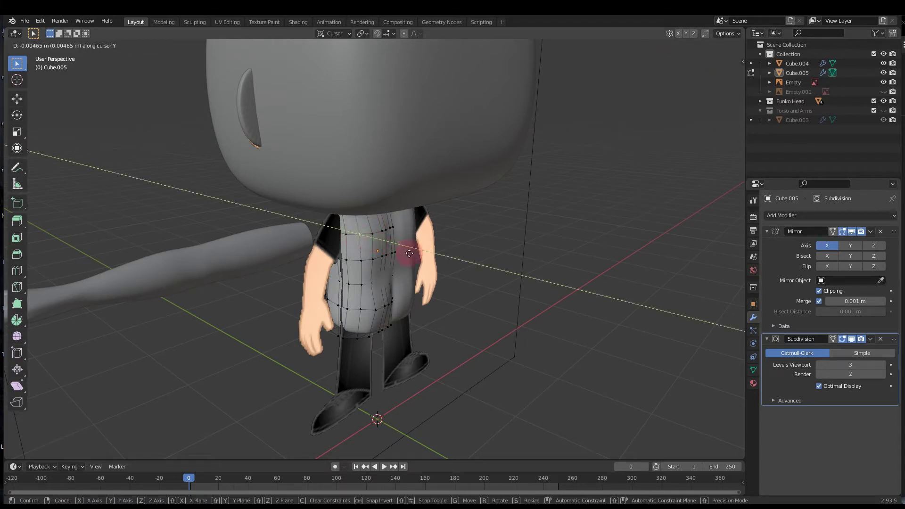
click(424, 257)
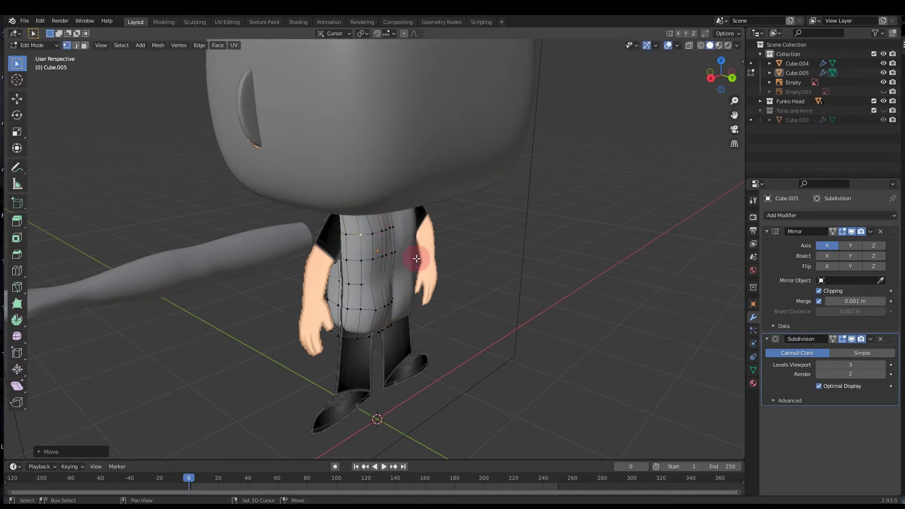
Move the vertical row of vertices on the torso's side outward along the X axis in two small moves
middle_drag(384, 280, 348, 332)
key(g)
key(x)
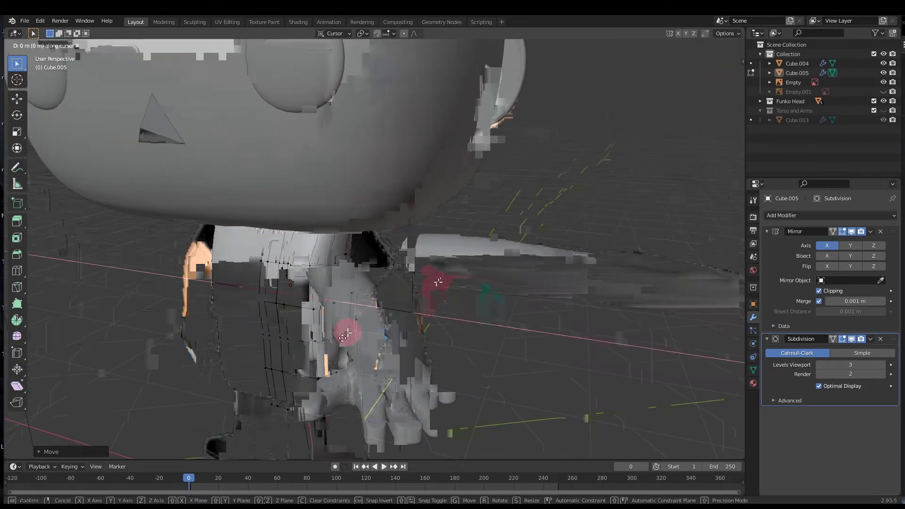
click(354, 334)
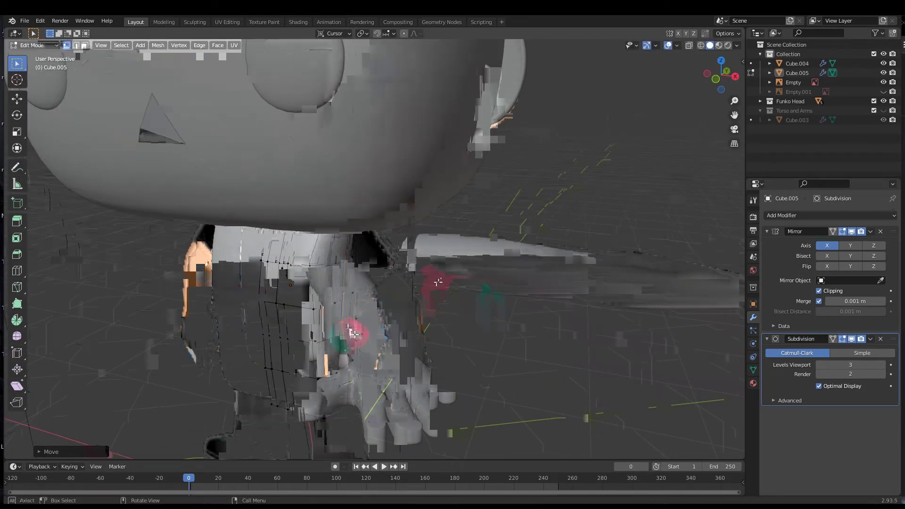
key(g)
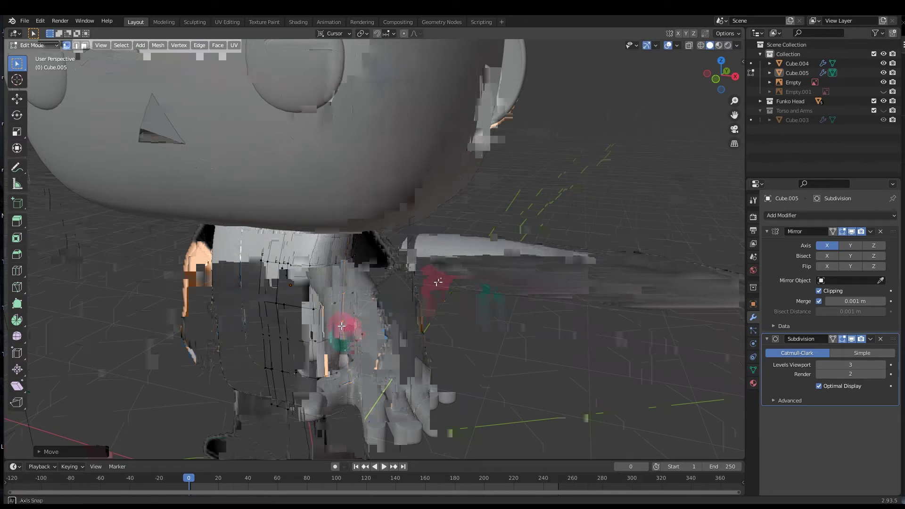
key(x)
click(358, 337)
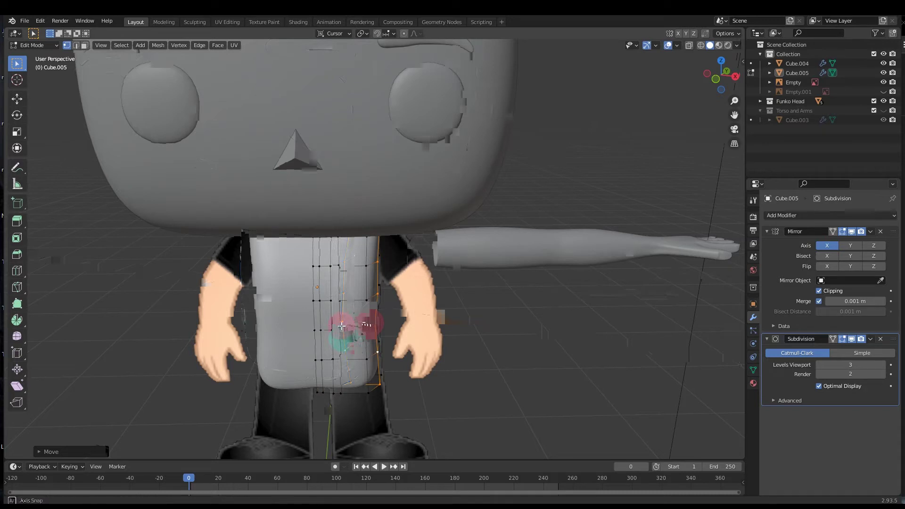
Hide the Funko Head collection to expose the top of the torso
middle_drag(344, 323, 522, 240)
scroll(521, 240, up, 2)
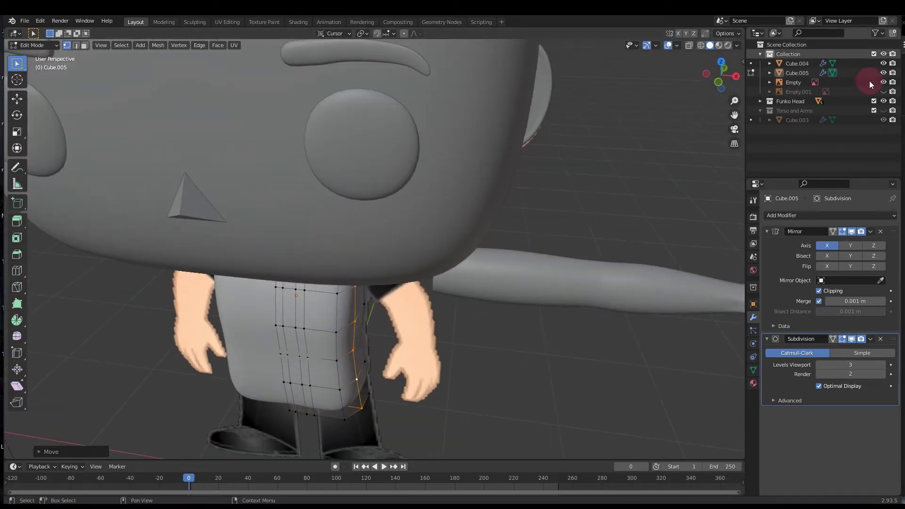
click(883, 102)
middle_drag(660, 255, 596, 262)
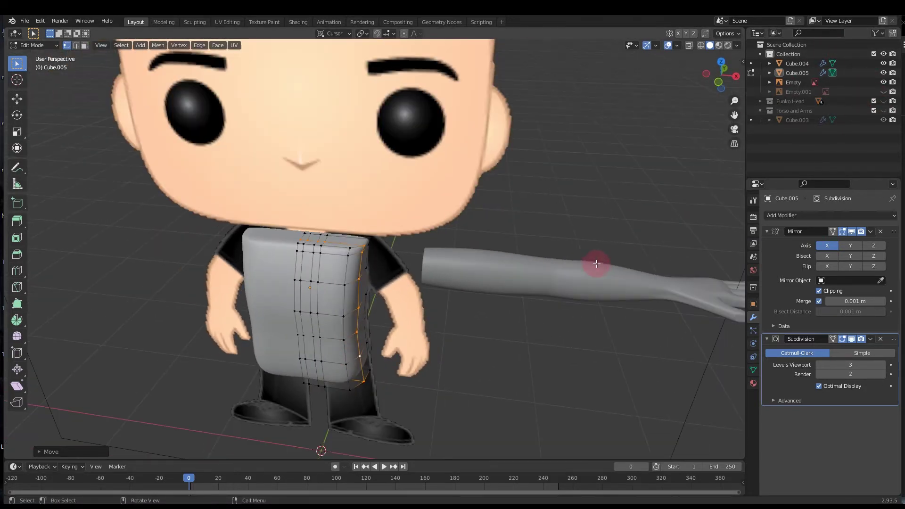
middle_drag(303, 263, 279, 298)
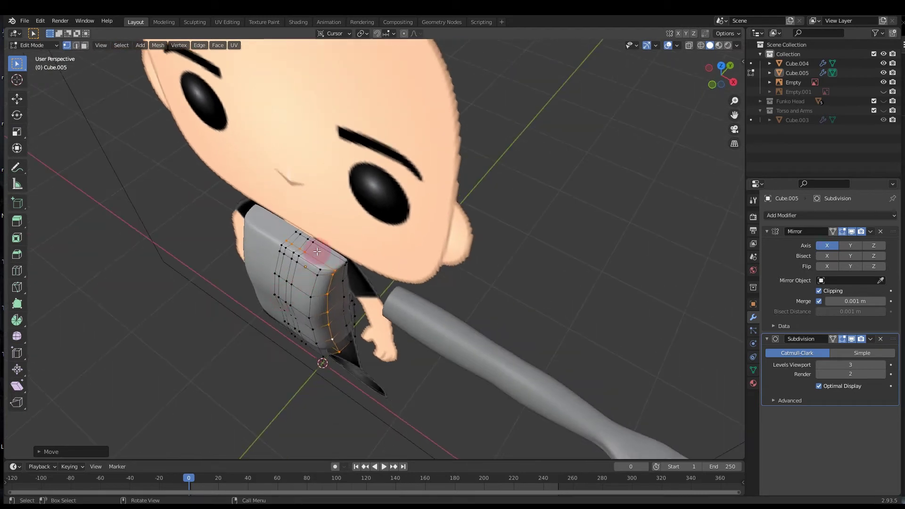
alt+click(304, 258)
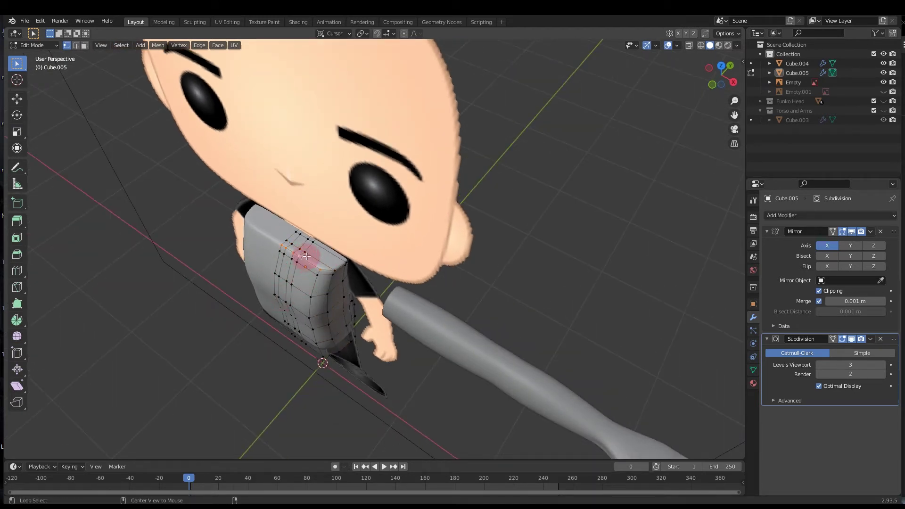
key(g)
click(309, 255)
key(g)
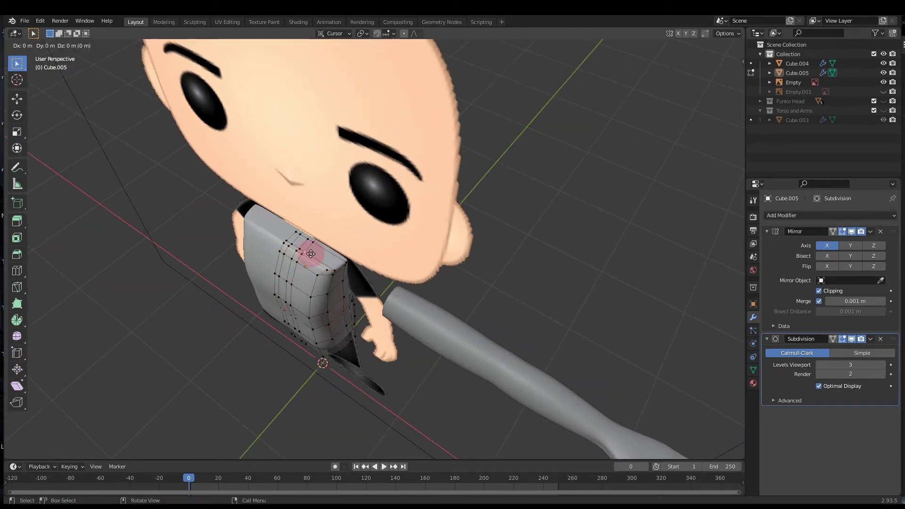
right_click(311, 253)
Switch to edge selection and edge-slide the selected edges across the torso's top in two passes
key(2)
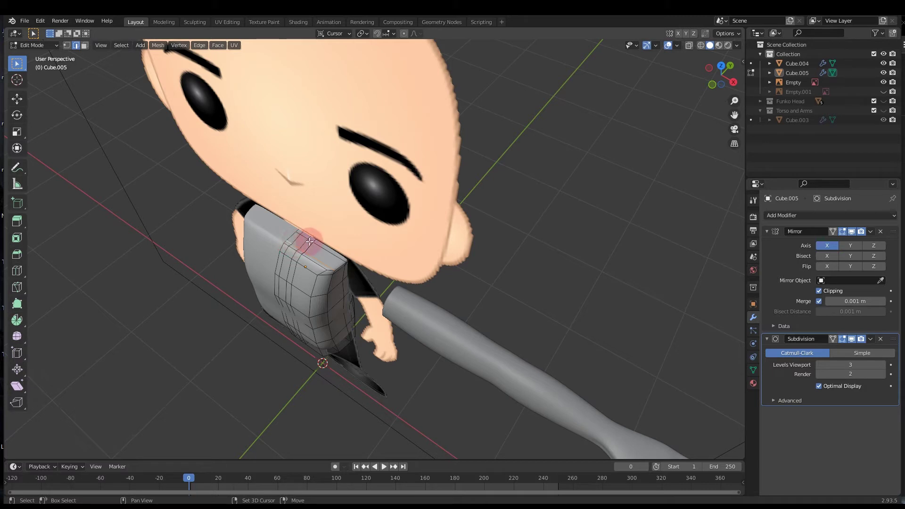
shift+click(322, 252)
key(g)
key(g)
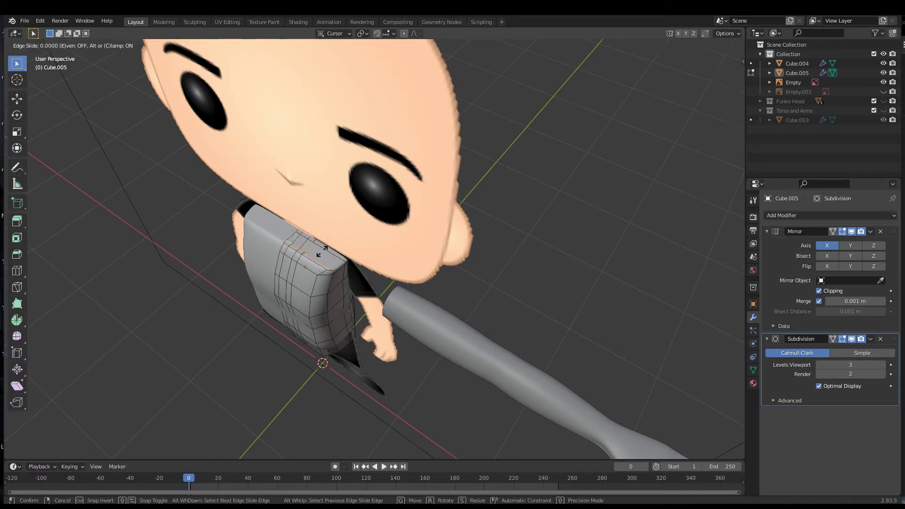
click(316, 253)
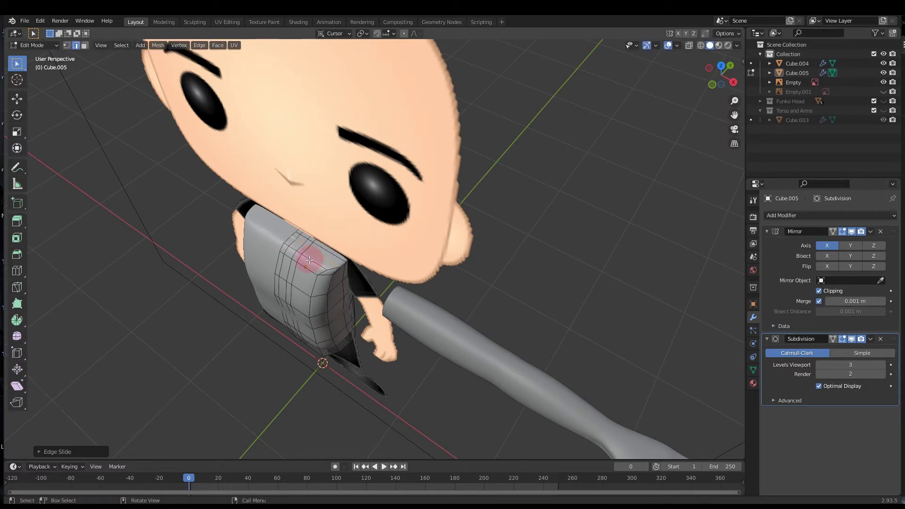
key(g)
key(g)
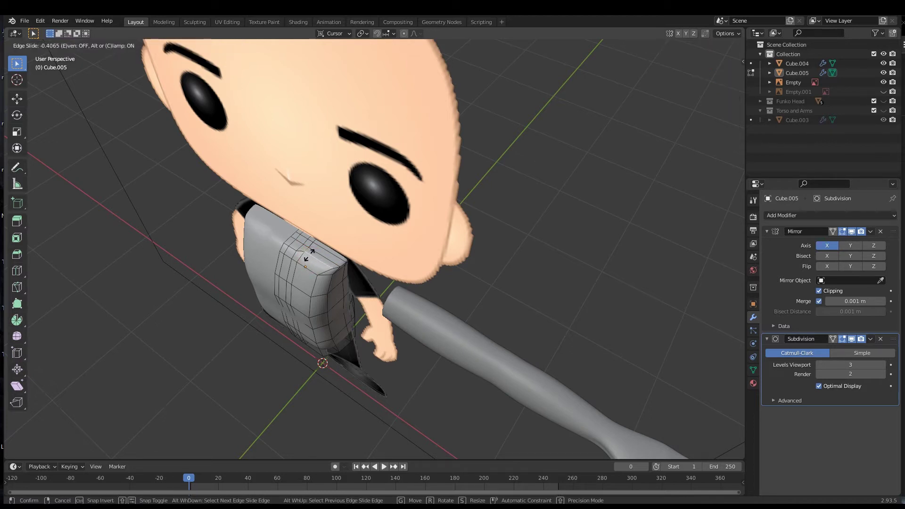
click(300, 254)
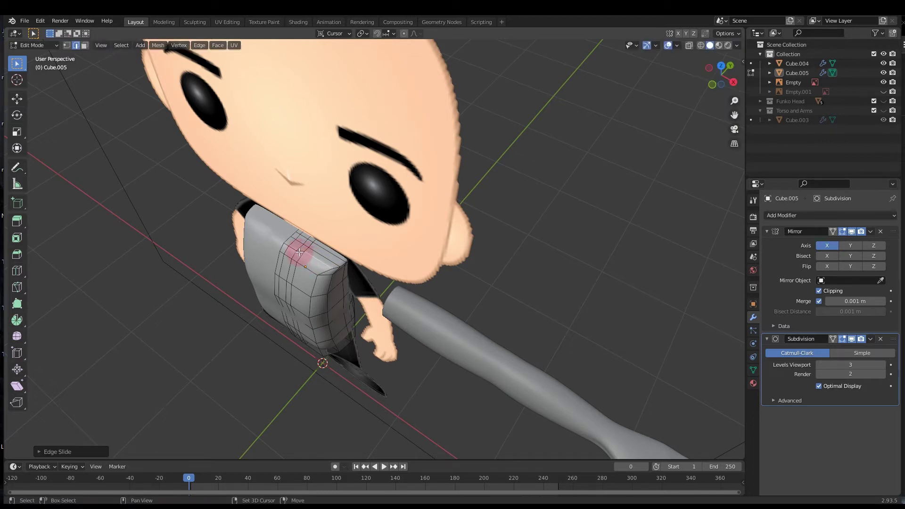
Edge-slide the loop that runs across the torso's top and down its side
alt+click(315, 250)
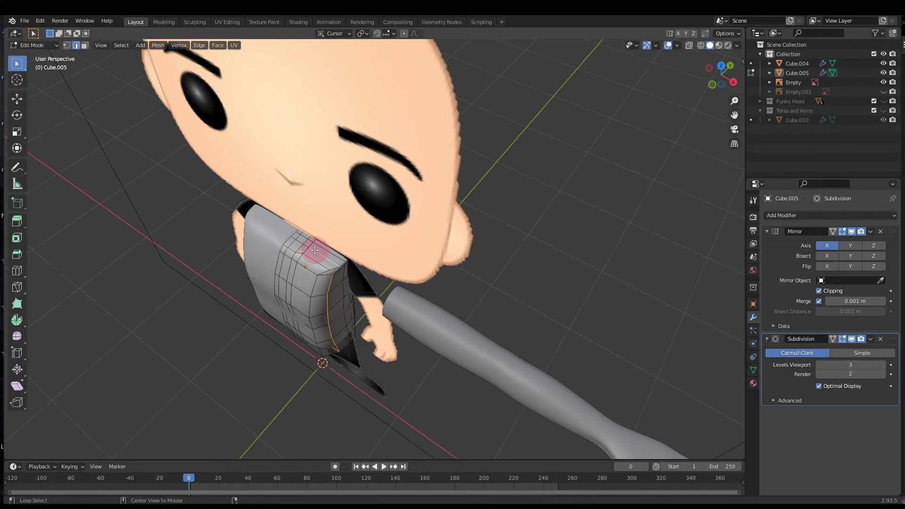
key(g)
key(g)
click(317, 282)
Edge-slide the row of edges just below the torso's top front rim down by a factor of about 0.27
middle_drag(317, 282, 350, 278)
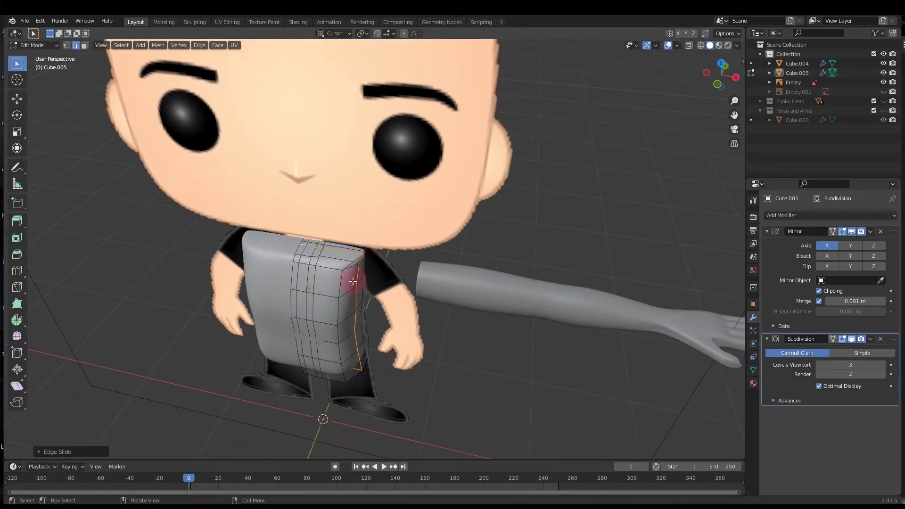
click(312, 265)
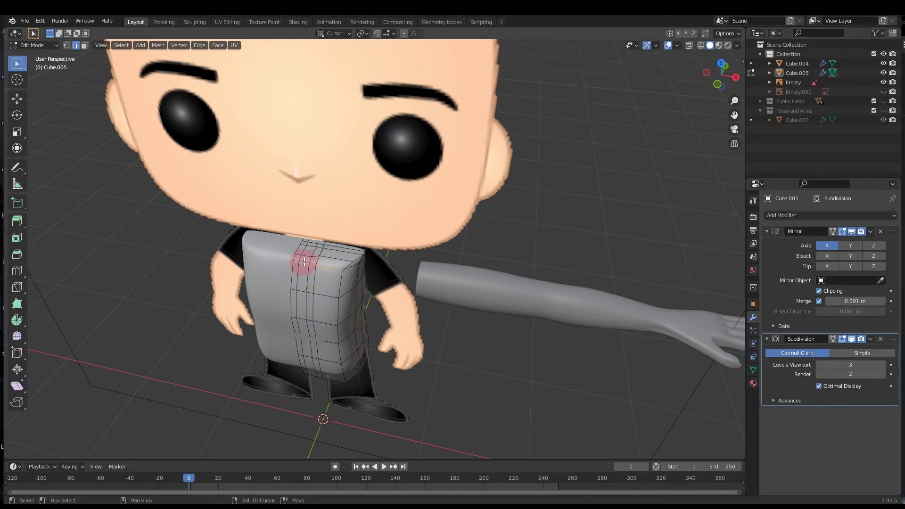
key(g)
key(g)
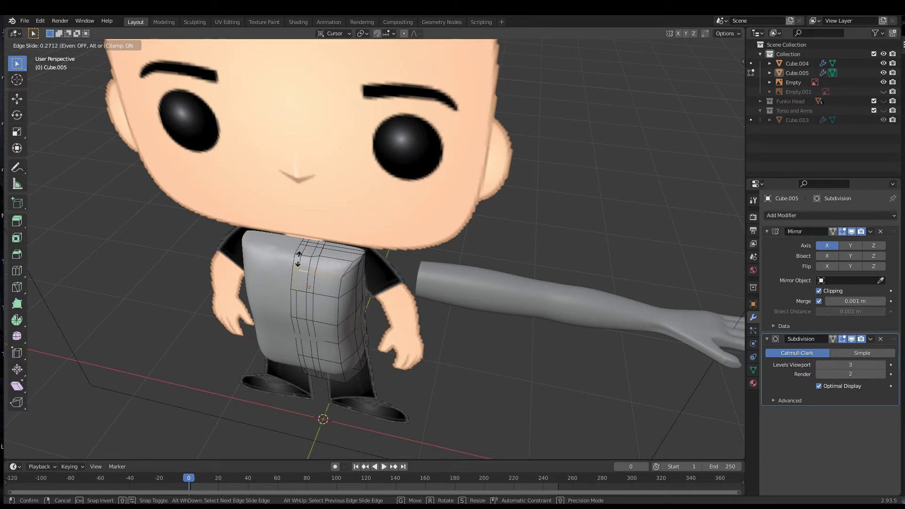
click(298, 256)
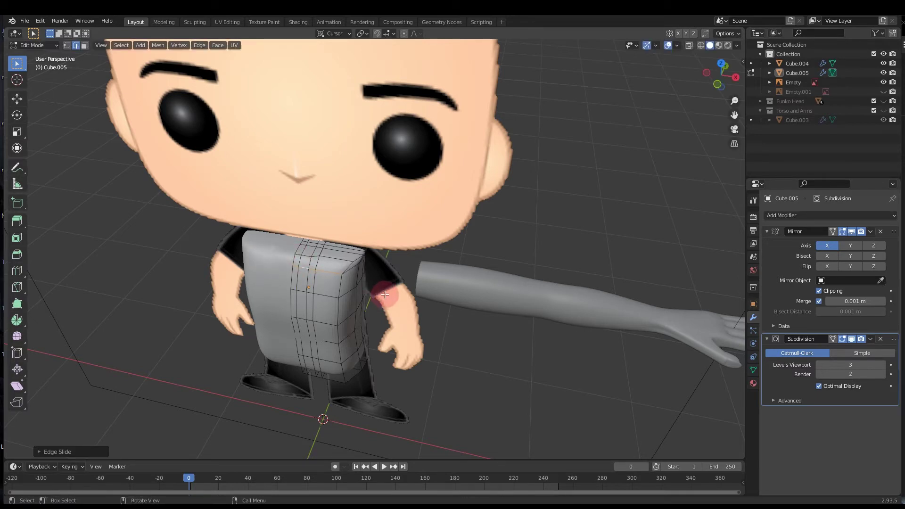
Select the upper-back row of edges from the shoulder to the centre line and edge-slide it by a factor of about 0.11
middle_drag(384, 283, 212, 279)
scroll(386, 204, up, 1)
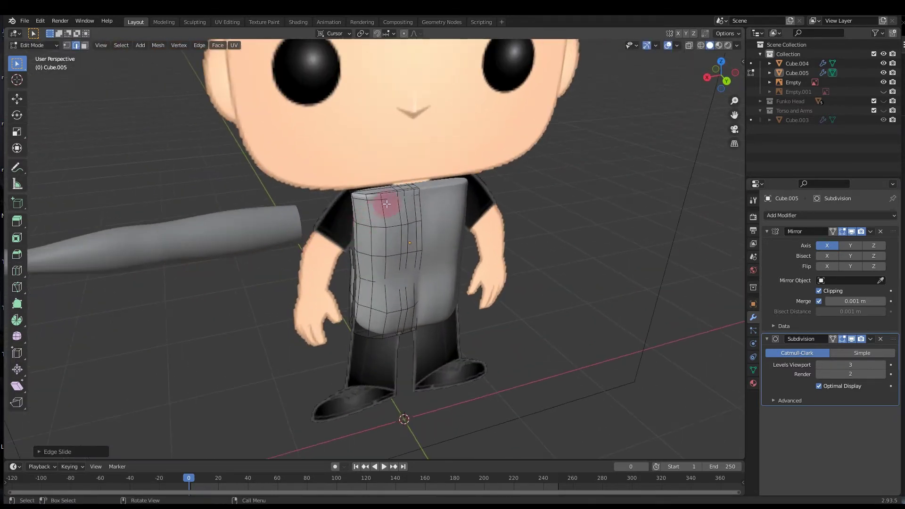
shift+click(372, 205)
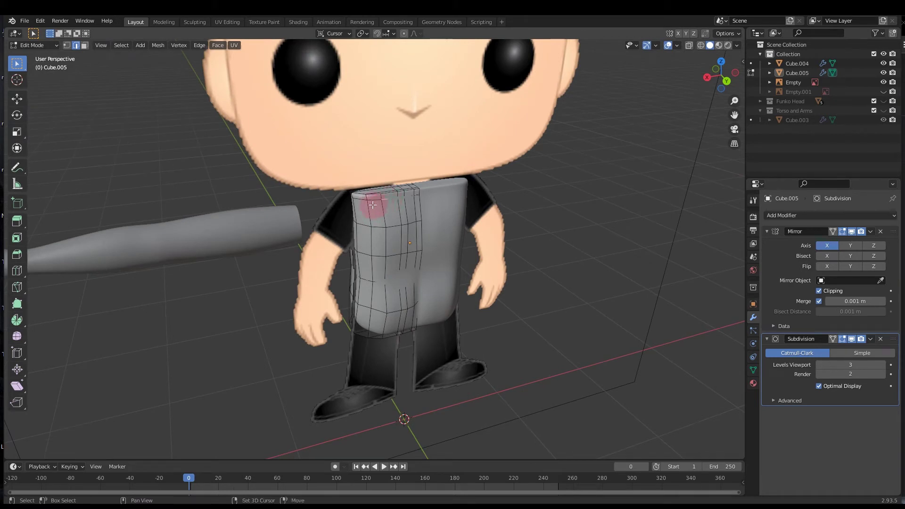
shift+click(403, 202)
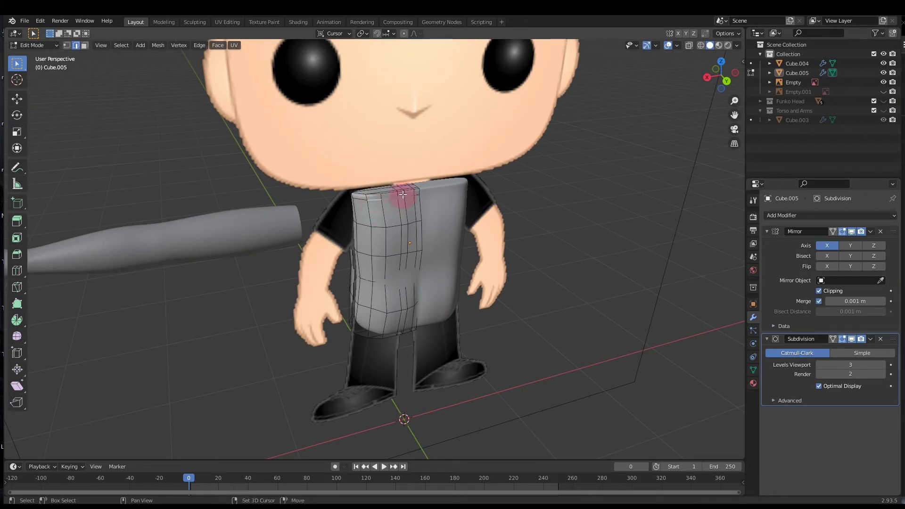
shift+click(408, 194)
shift+click(403, 197)
shift+click(415, 200)
key(g)
key(g)
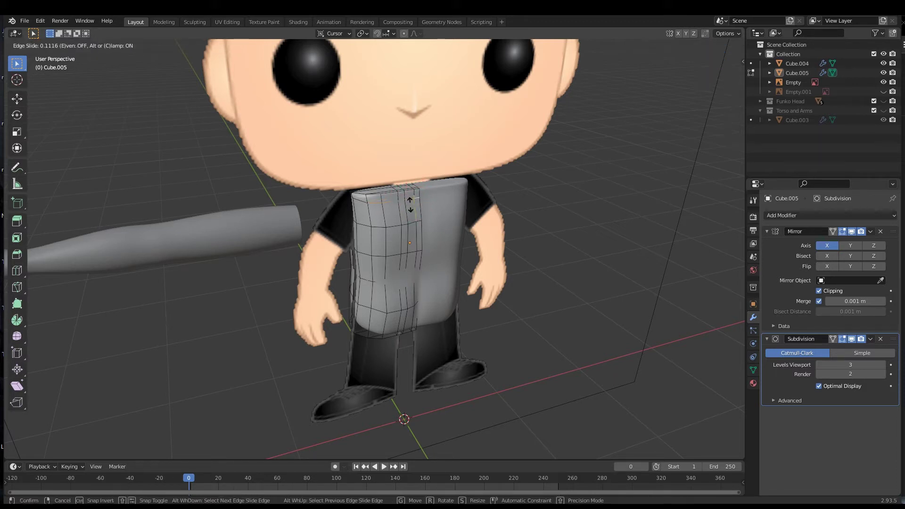
click(411, 203)
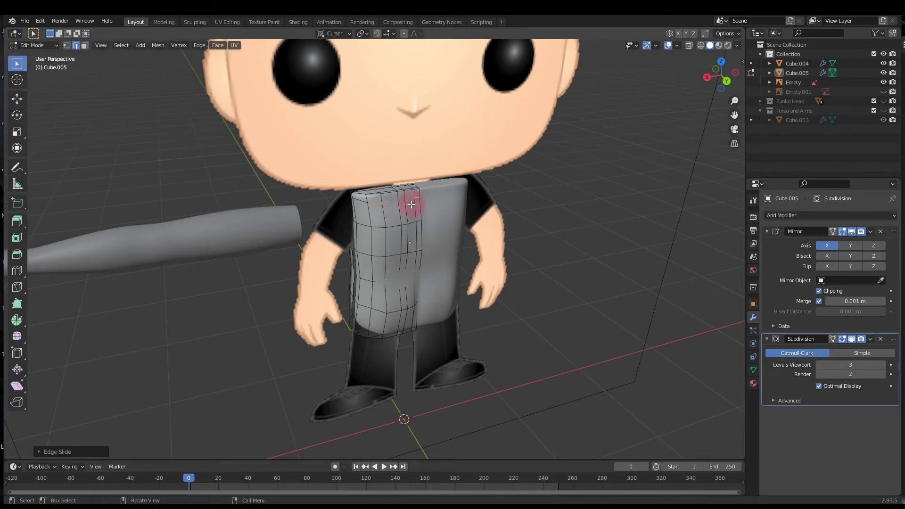
Edge-slide the row of edges along the torso's top back rim in several passes to round the upper back
click(386, 194)
click(385, 194)
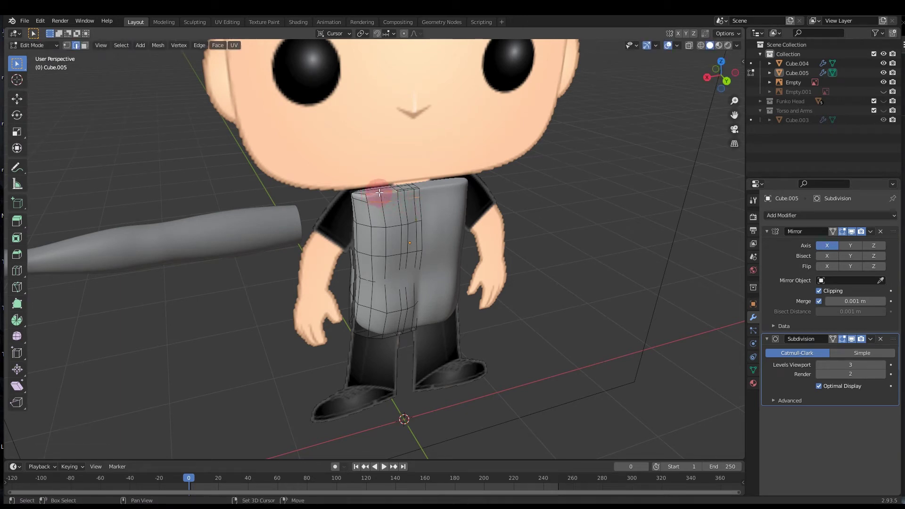
key(g)
key(g)
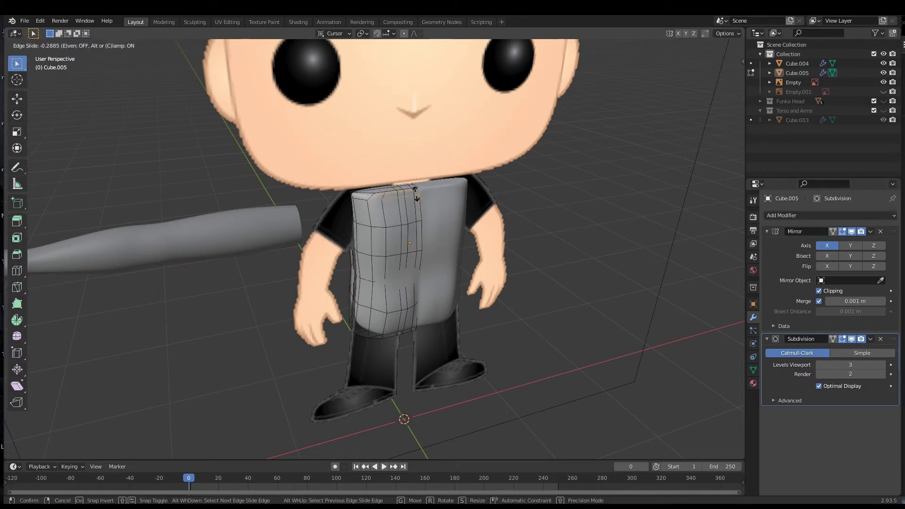
click(414, 199)
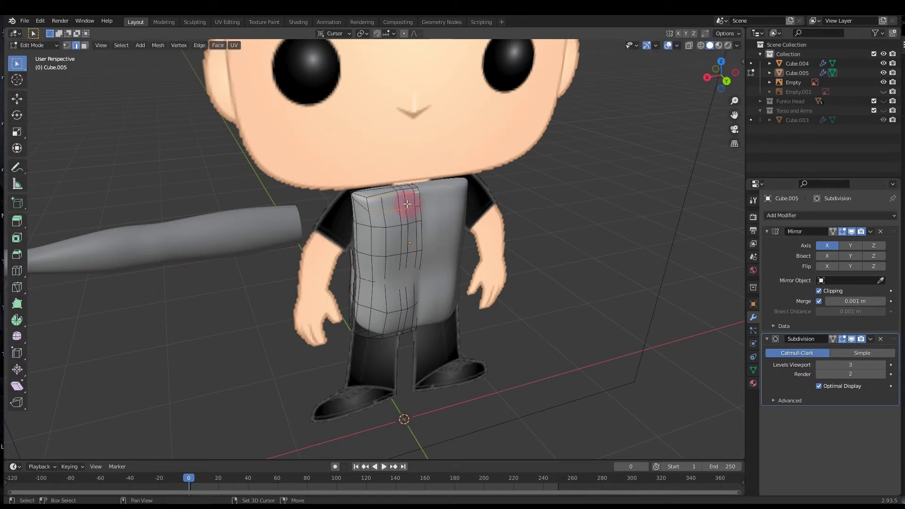
scroll(415, 226, up, 2)
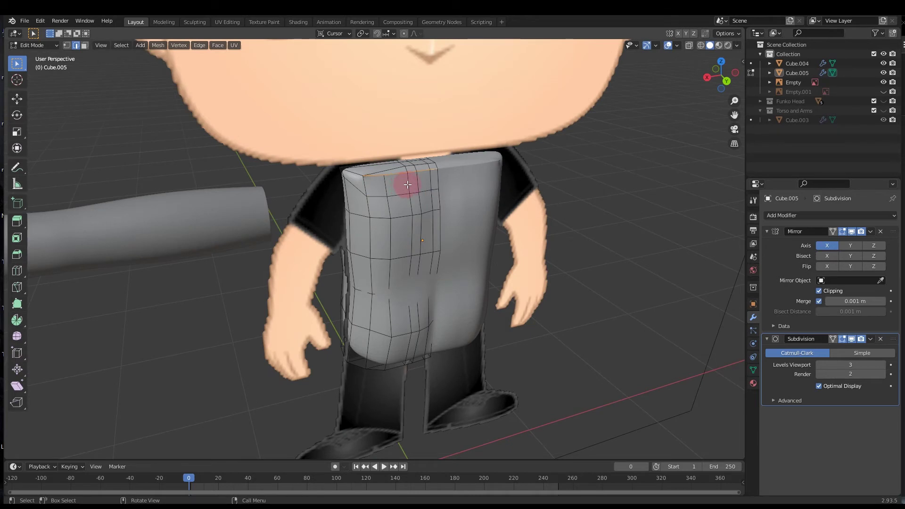
key(shift+v)
click(398, 192)
key(shift+v)
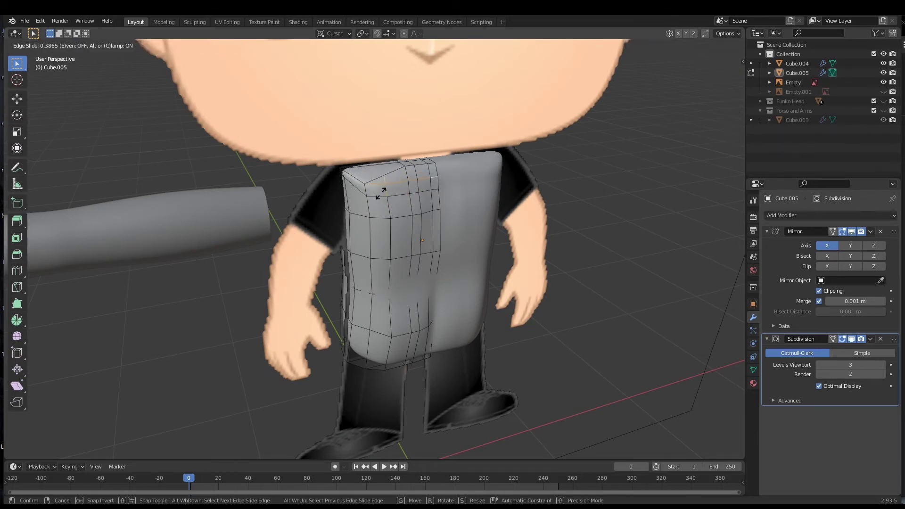
click(375, 191)
Vertex-slide the upper-back corner vertices near the shoulder along their edges
key(shift+v)
click(380, 182)
key(shift+v)
click(359, 196)
key(shift+v)
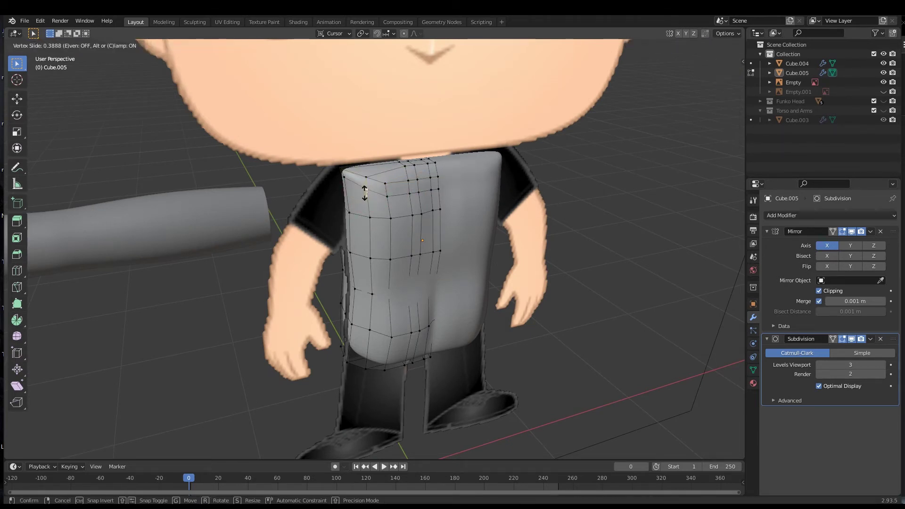
click(363, 196)
Hide the Empty front reference image to leave only the torso and arm in view
middle_drag(434, 240, 486, 268)
scroll(486, 268, down, 2)
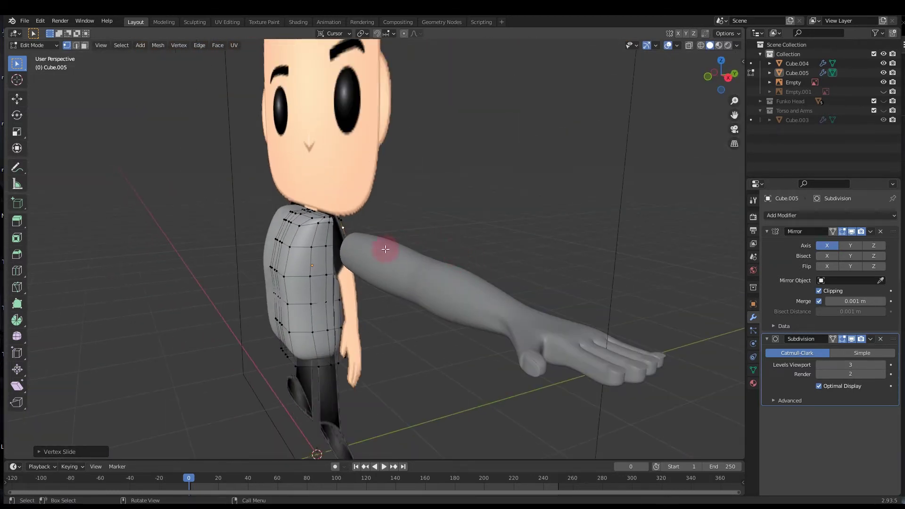
click(884, 82)
middle_drag(452, 257, 437, 250)
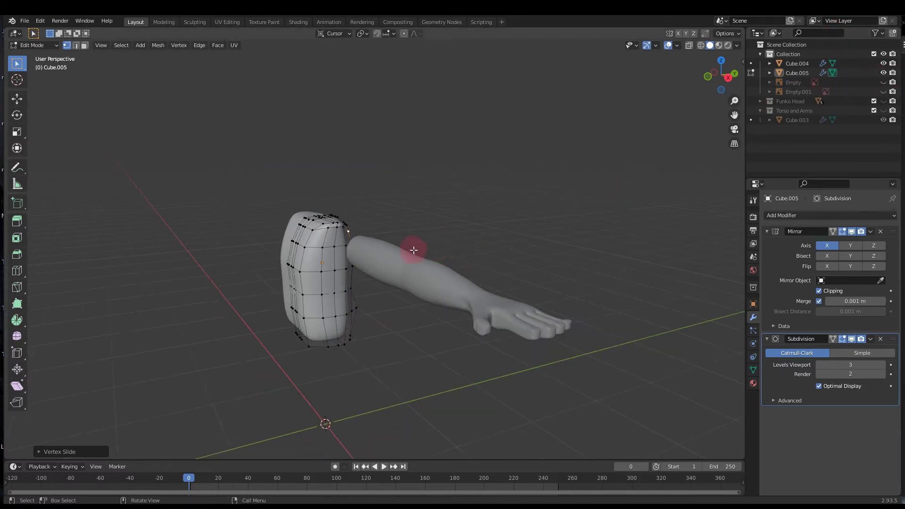
In the right orthographic view, add a horizontal loop cut around the torso just below the arm's height
key(KP_3)
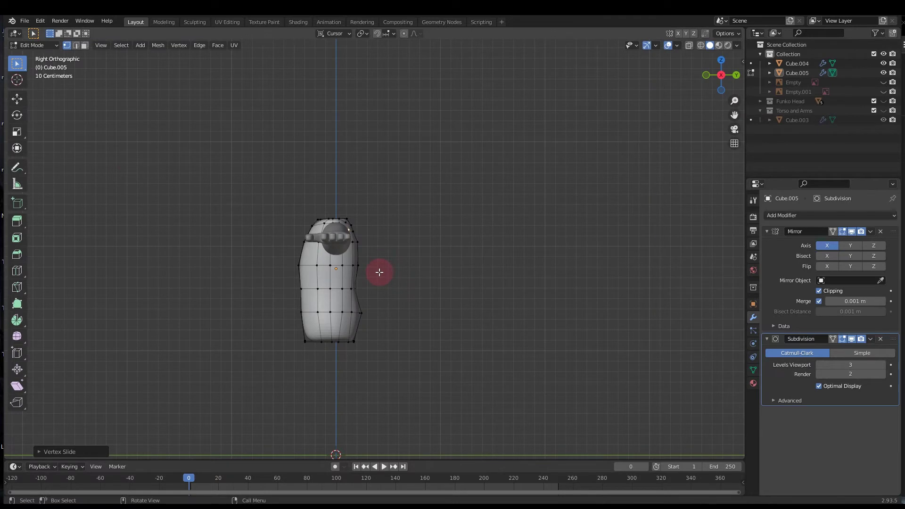
scroll(349, 254, up, 3)
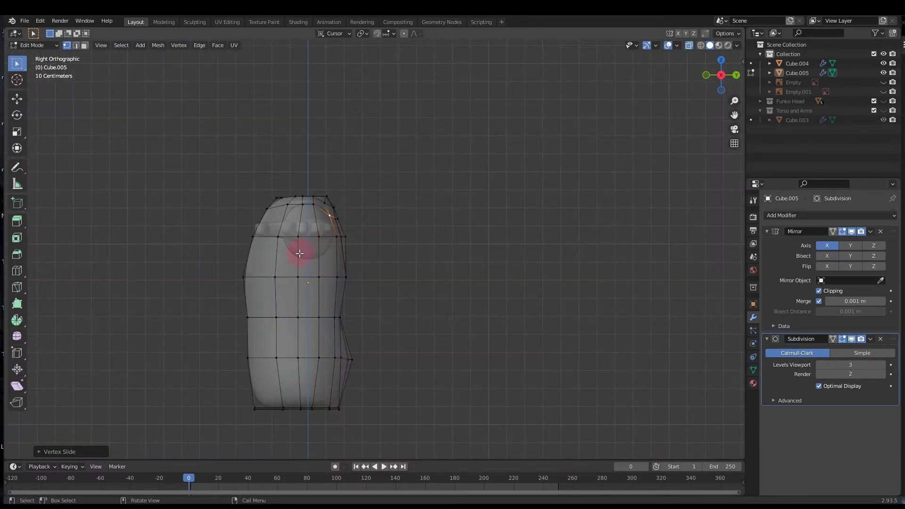
key(ctrl+r)
click(298, 260)
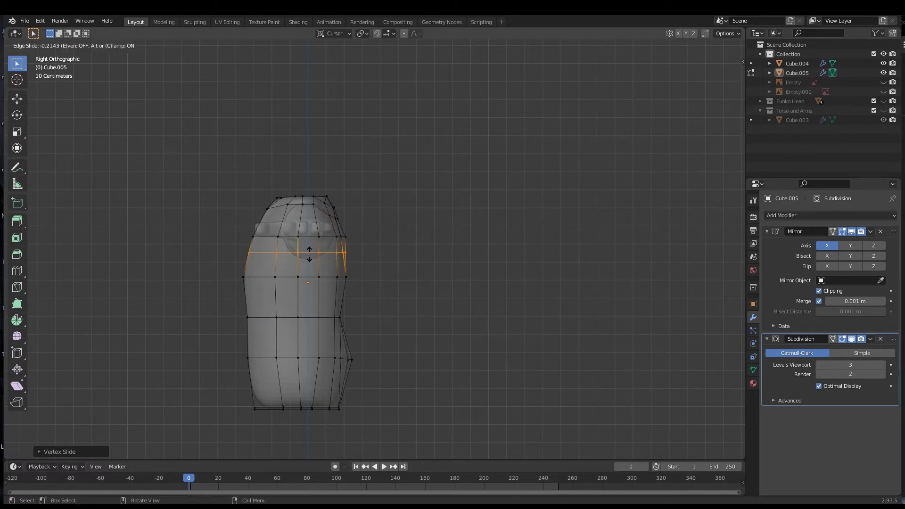
click(310, 248)
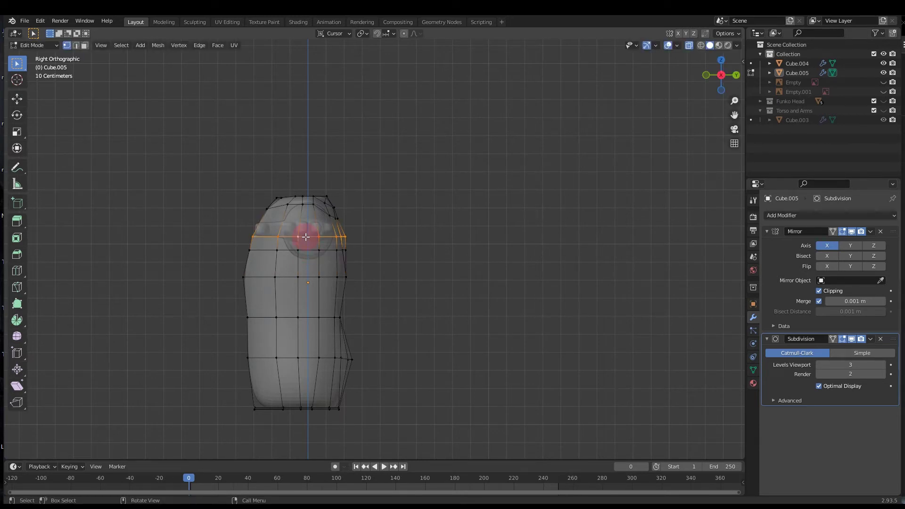
Edge-slide the horizontal loop at arm height upward, and the loop below the new cut up toward the arm
key(g)
key(g)
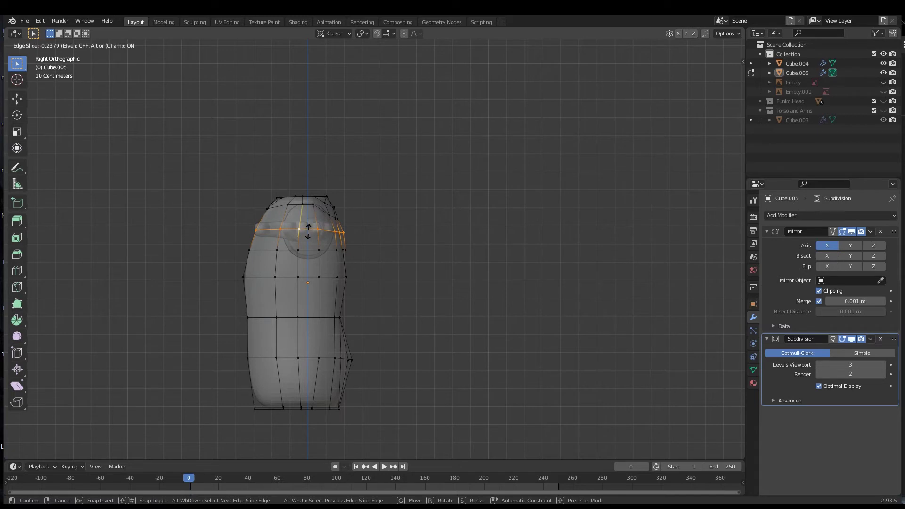
click(307, 231)
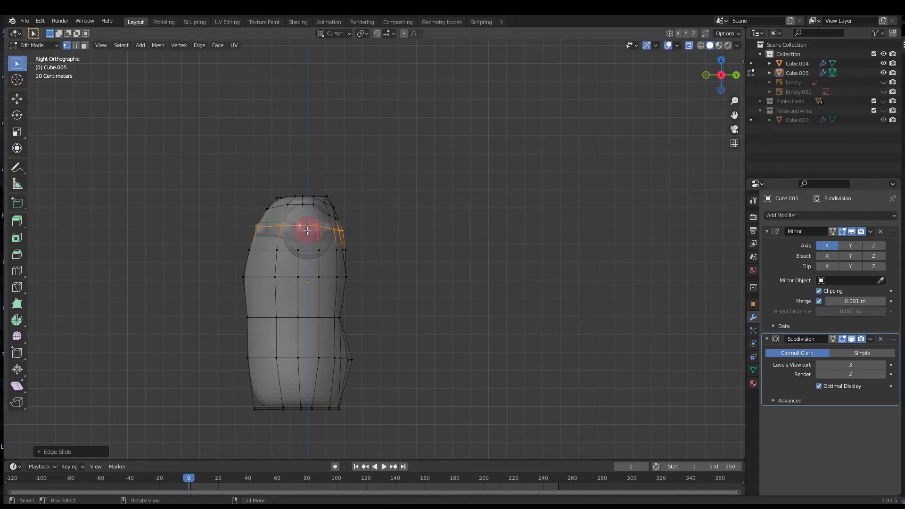
alt+click(303, 276)
key(g)
key(g)
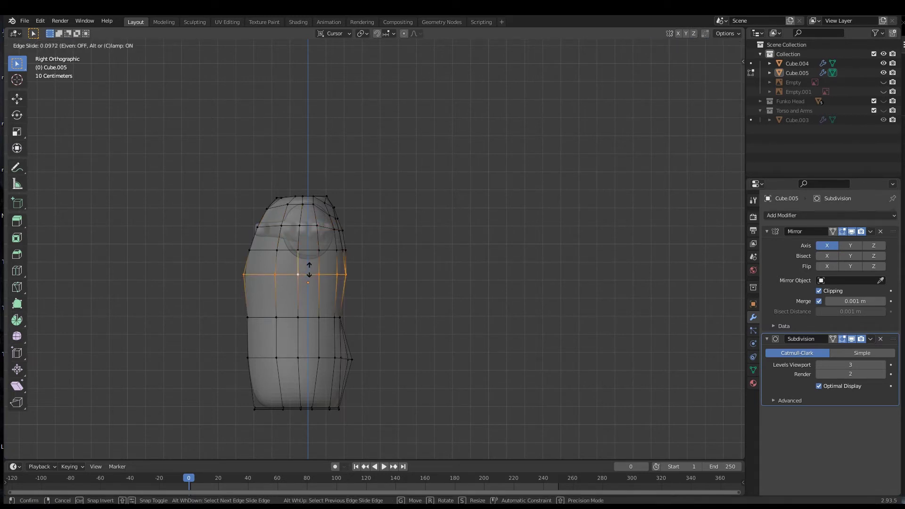
click(315, 260)
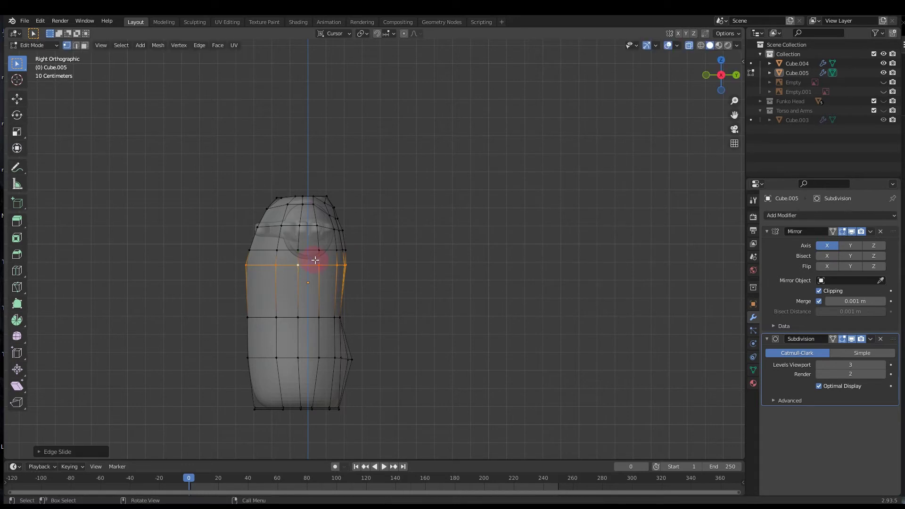
Delete the three-by-three block of side faces covering the shoulder where the arm attaches
key(3)
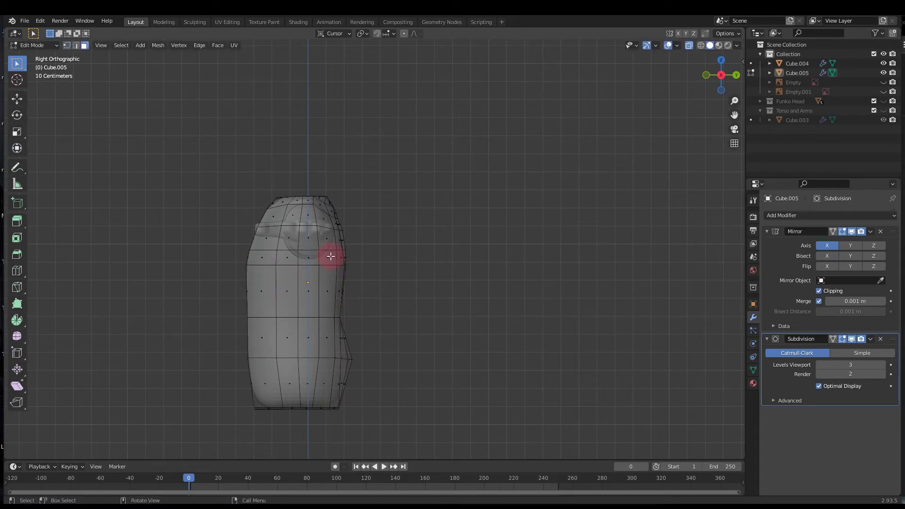
click(331, 256)
shift+click(313, 256)
shift+click(283, 254)
shift+click(289, 238)
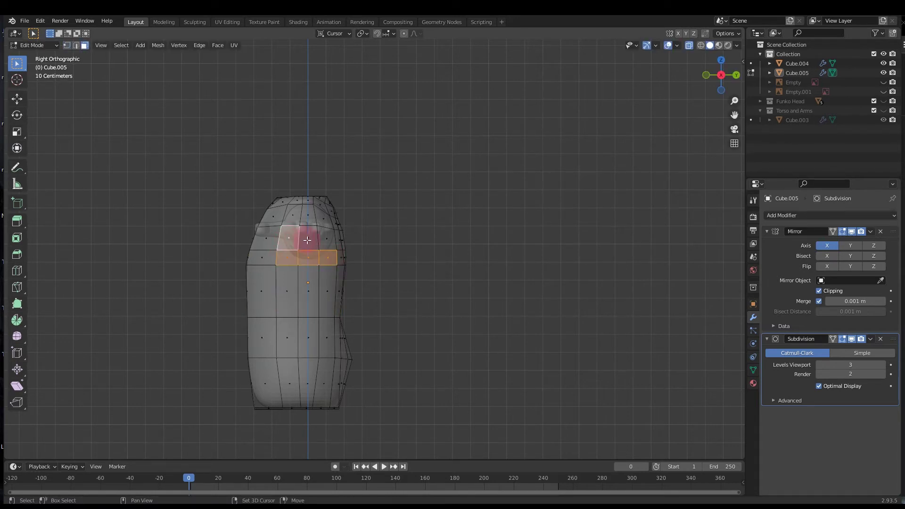
shift+click(315, 237)
shift+click(325, 238)
shift+click(321, 217)
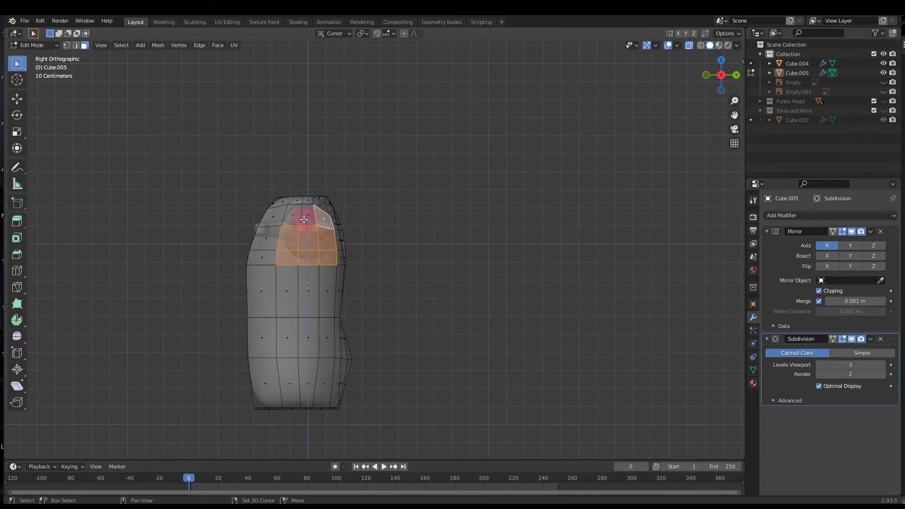
shift+click(305, 216)
shift+click(294, 219)
key(x)
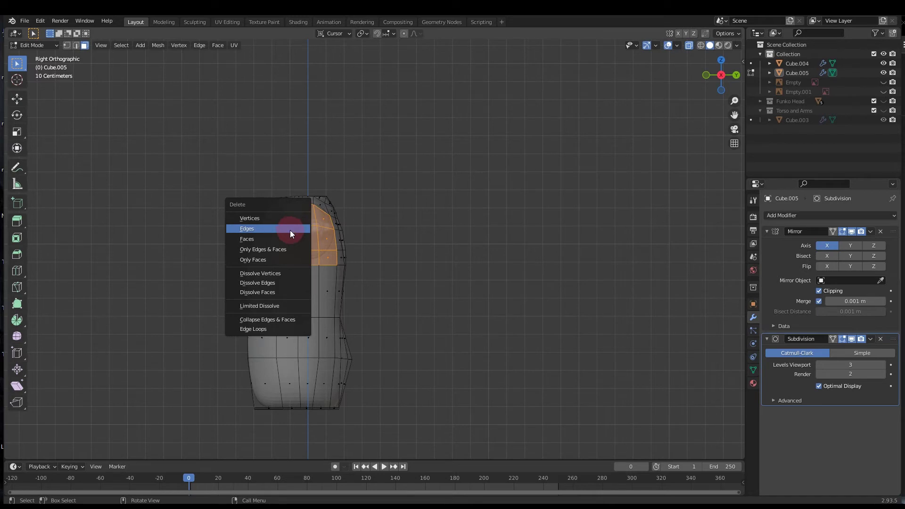
click(288, 236)
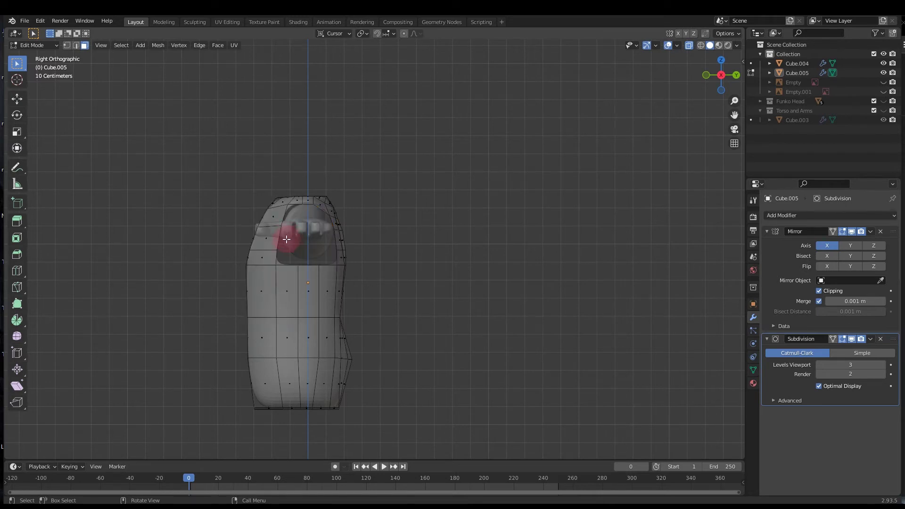
Select the border loop of the shoulder opening and reshape it with the LoopTools Circle operation
key(1)
alt+click(278, 253)
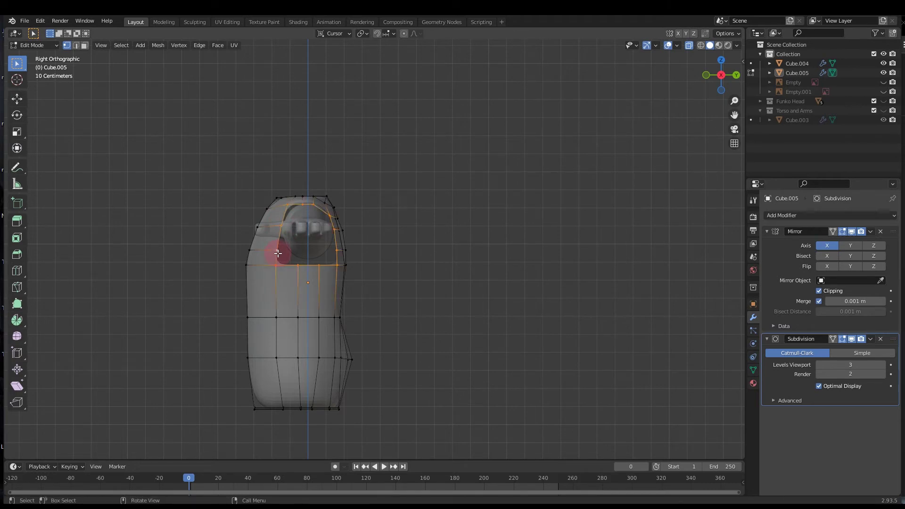
right_click(277, 253)
mouse_move(279, 256)
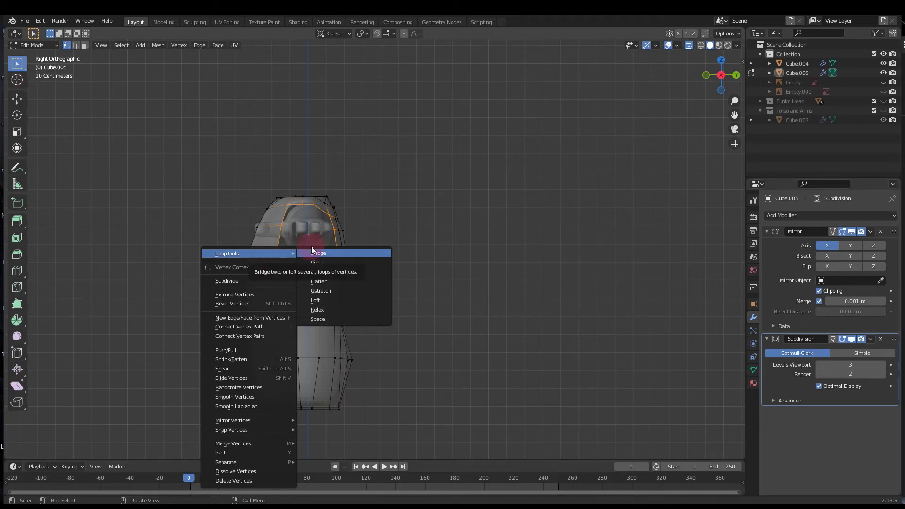
click(321, 262)
Scale the circular shoulder opening down to about 0.85 and move it slightly upward along Z
key(s)
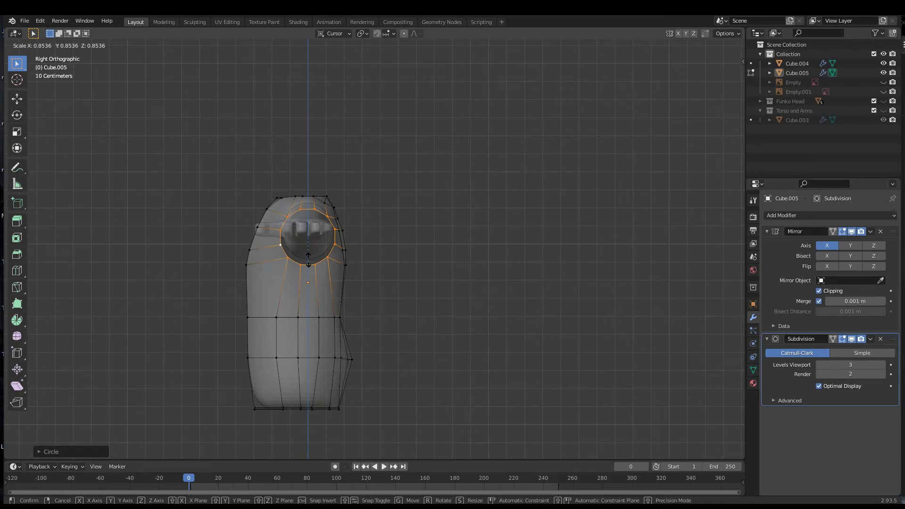
click(309, 260)
key(g)
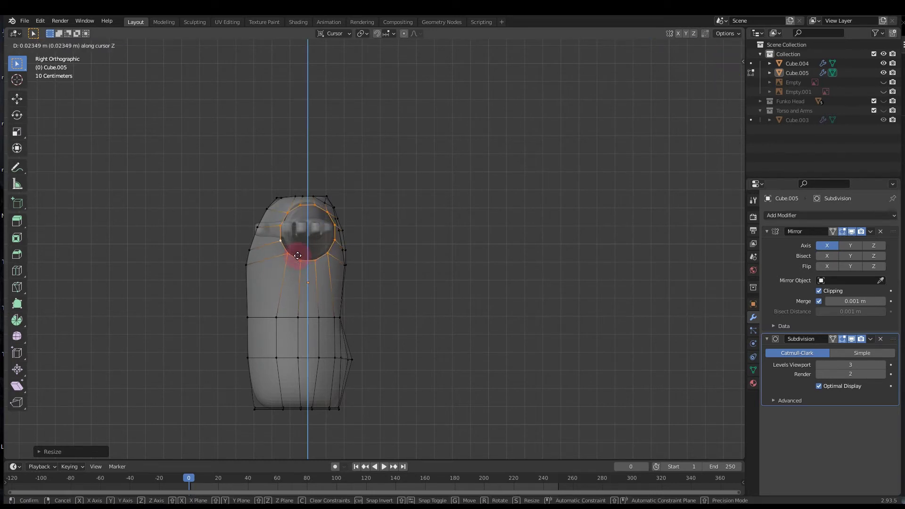
click(297, 254)
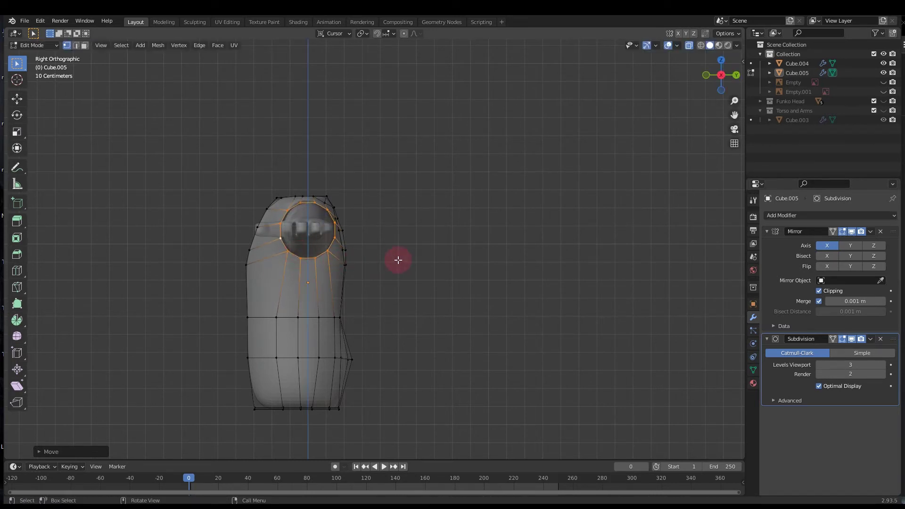
Search the add-ons in Preferences for "loop" to check LoopTools, and return to the 3D viewport
middle_drag(398, 258, 437, 284)
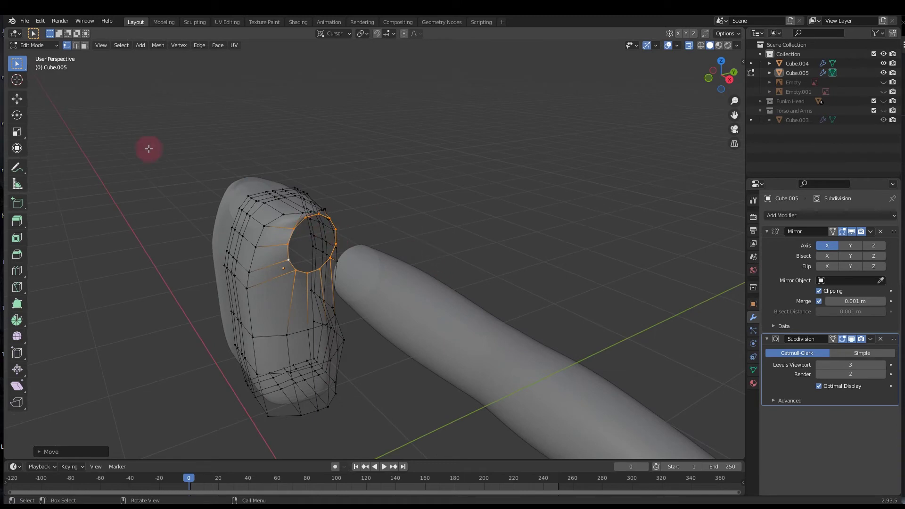
click(11, 21)
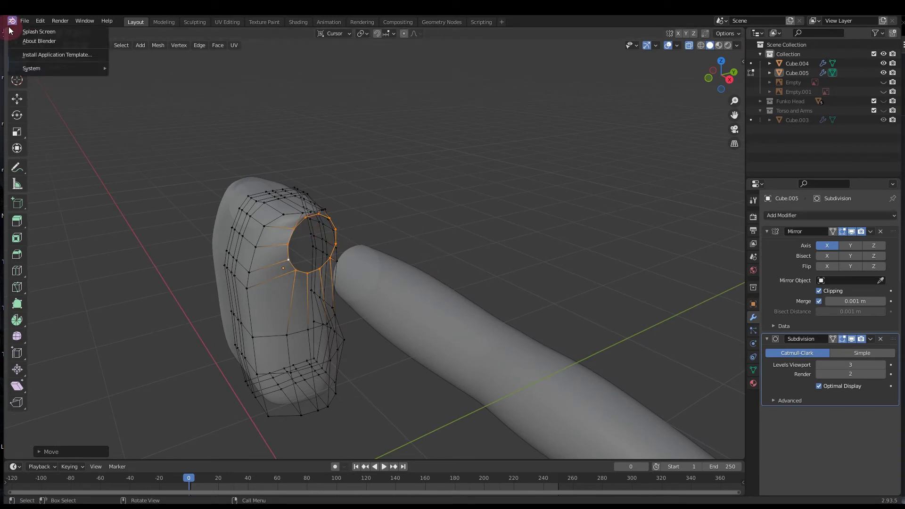
click(16, 33)
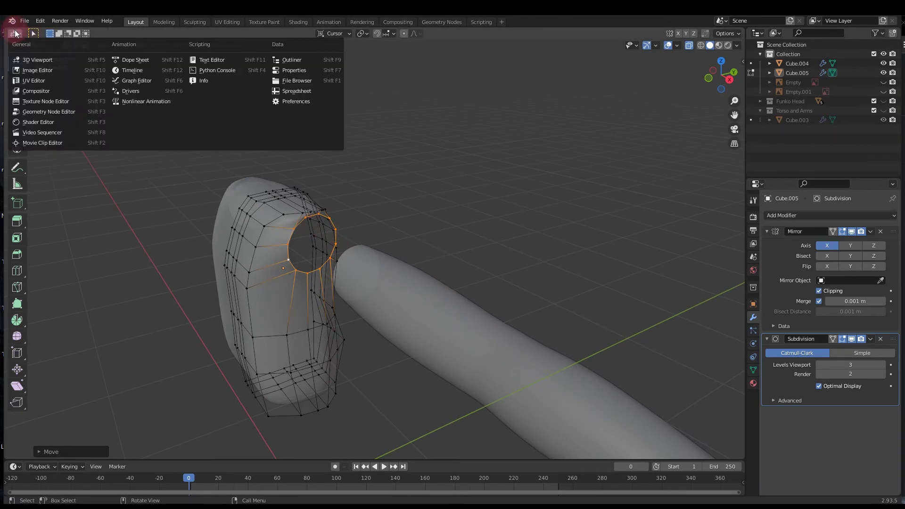
click(293, 100)
click(272, 112)
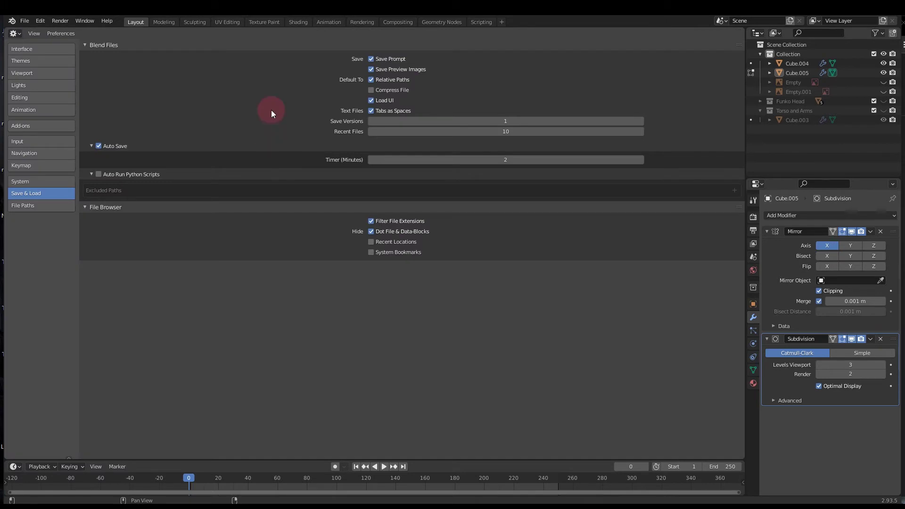
click(50, 126)
click(665, 59)
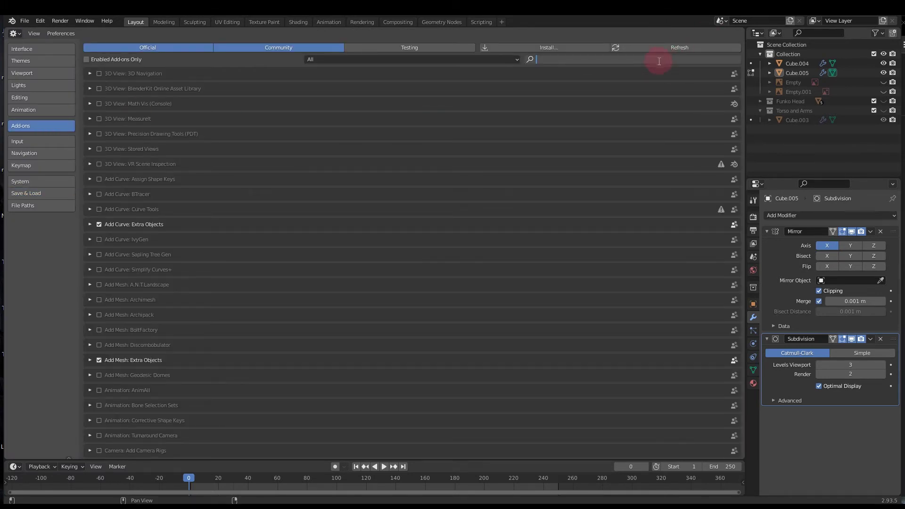
text(loop)
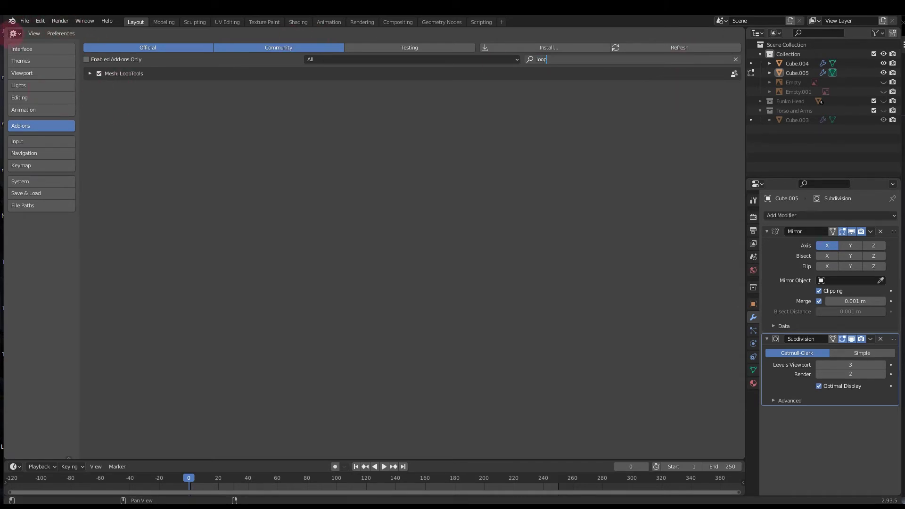
click(14, 33)
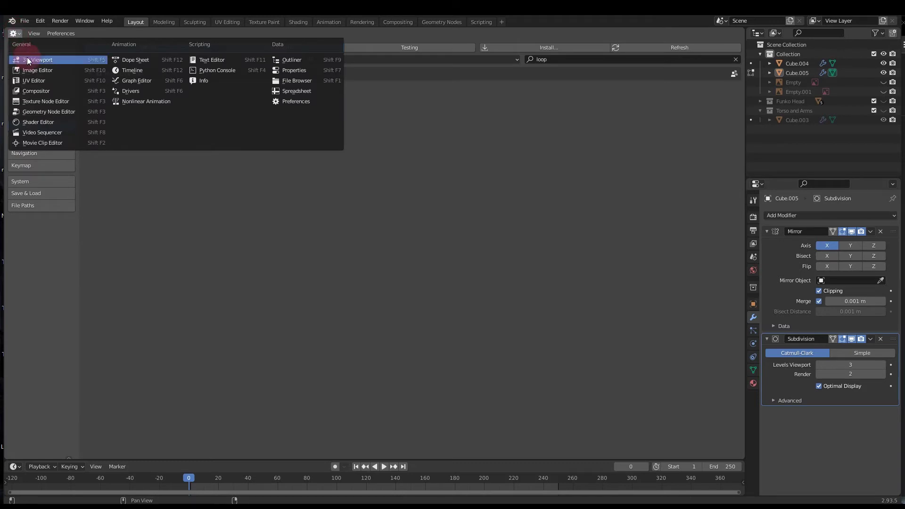
click(27, 57)
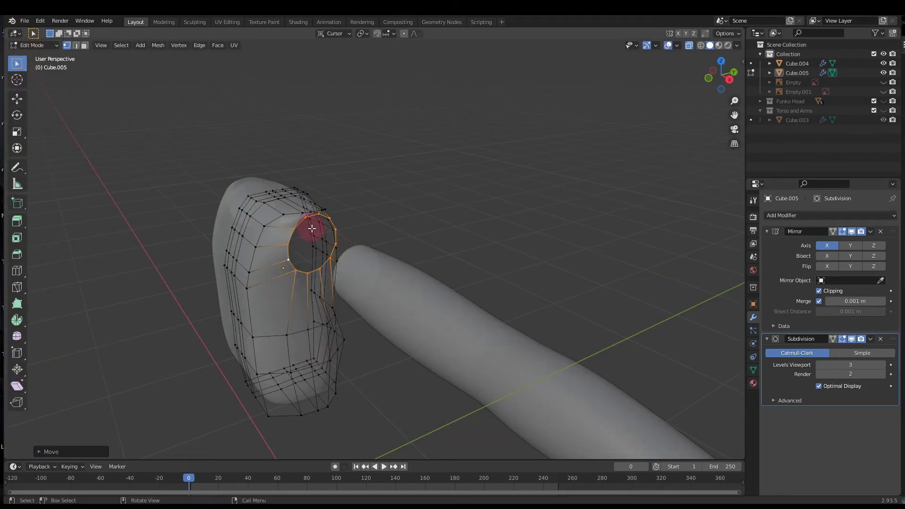
Edge-slide the two shoulder-top edges just above the arm opening inward toward the neck
middle_drag(317, 230, 343, 278)
middle_drag(357, 277, 348, 280)
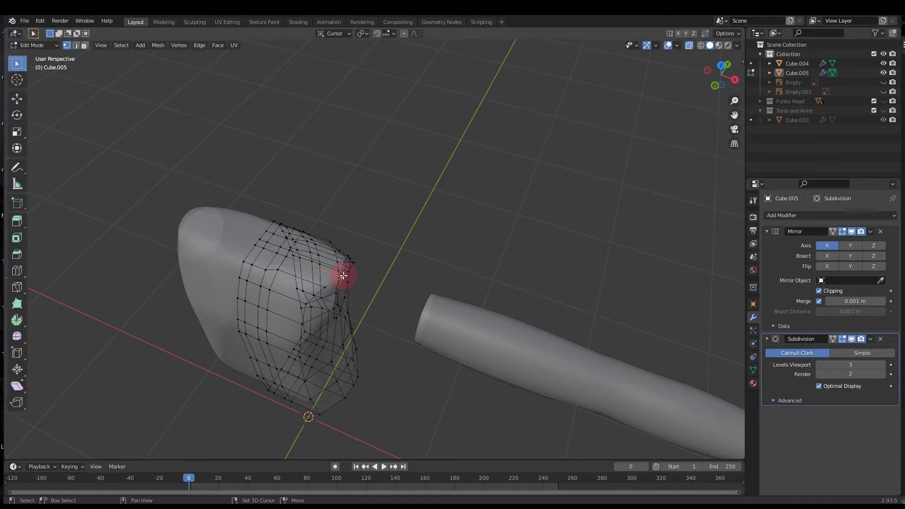
middle_drag(344, 262, 277, 313)
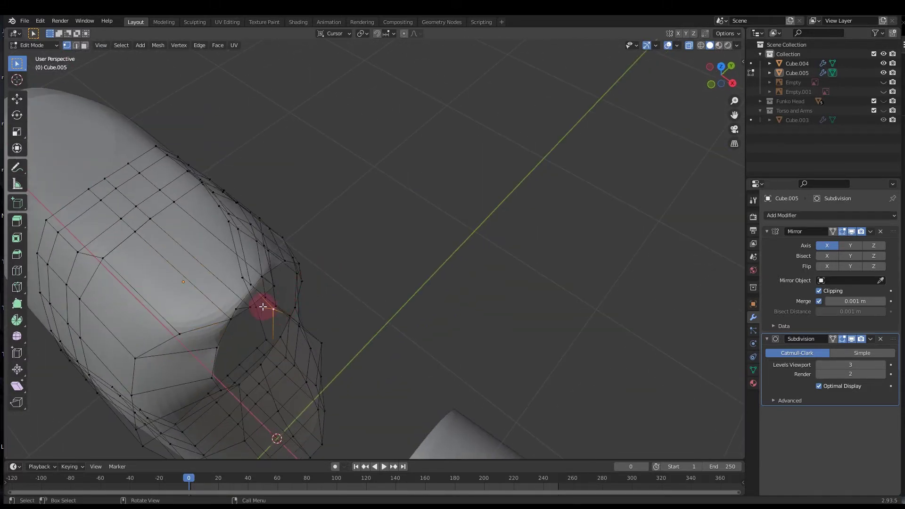
key(2)
shift+click(255, 302)
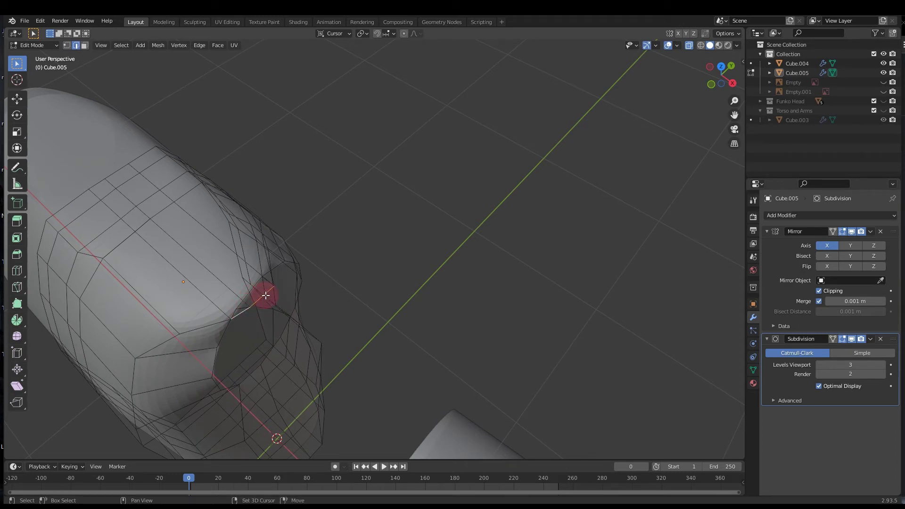
key(g)
key(g)
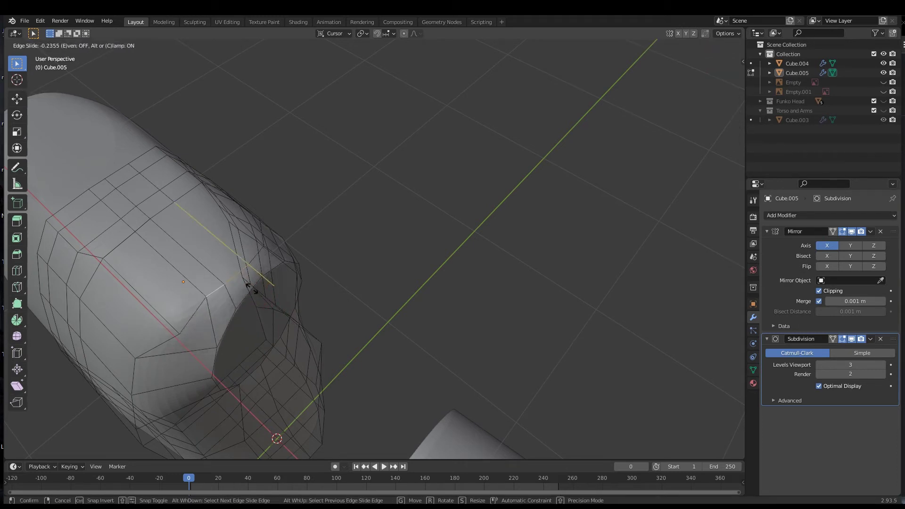
click(242, 285)
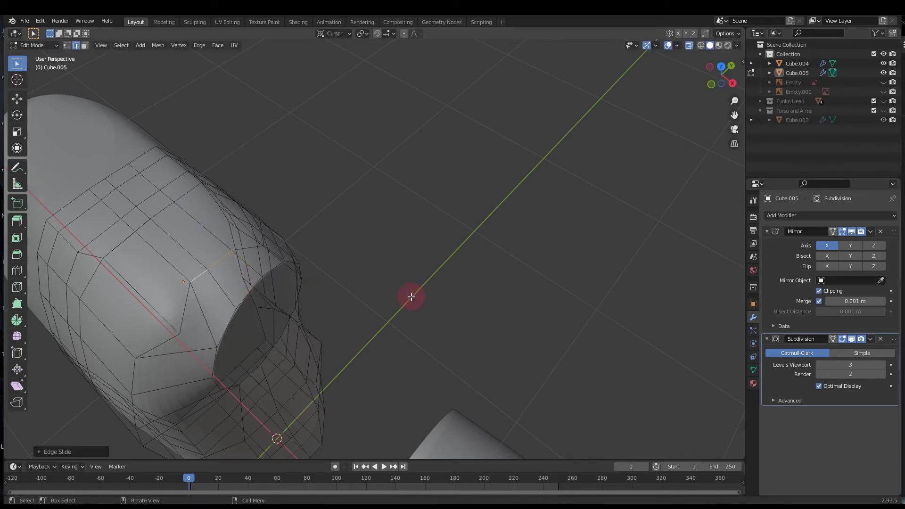
Extrude the six faces beside the mirror seam on top of the torso upward to start the neck
middle_drag(412, 297, 226, 289)
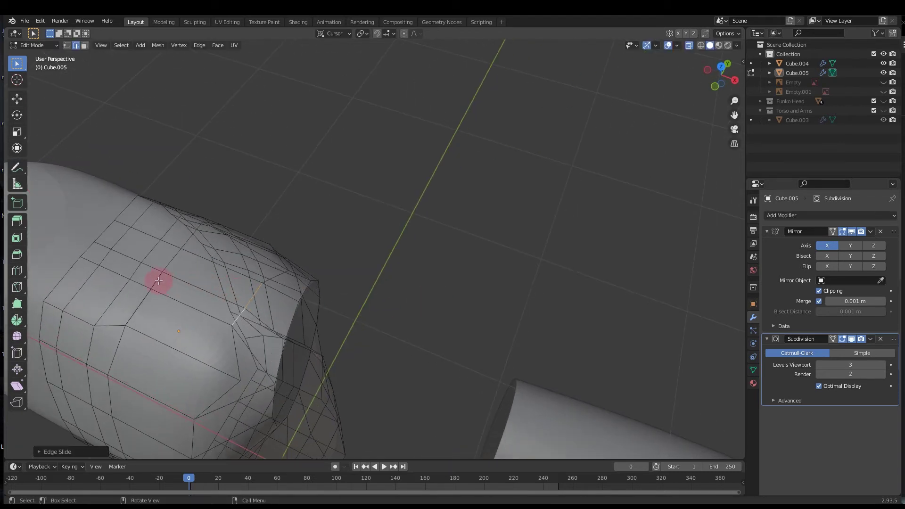
key(3)
click(146, 273)
shift+click(141, 250)
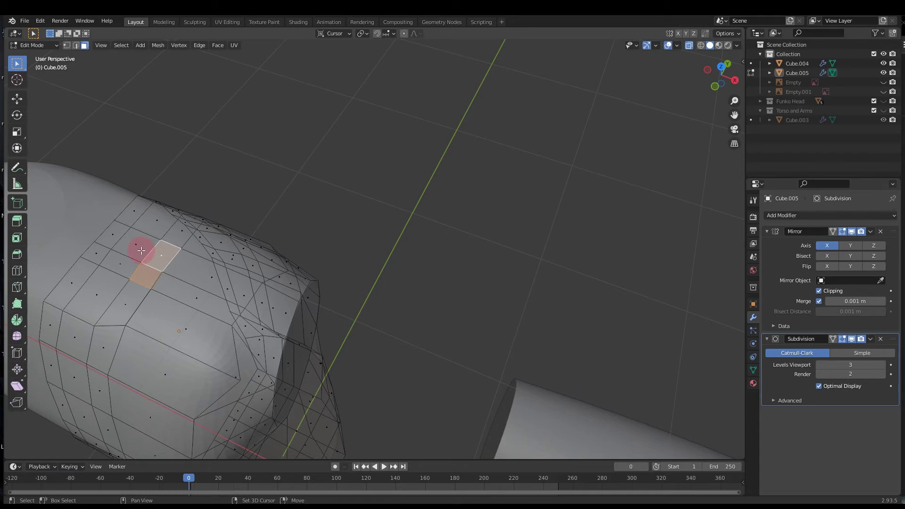
shift+click(125, 241)
shift+click(112, 234)
shift+click(100, 256)
shift+click(121, 259)
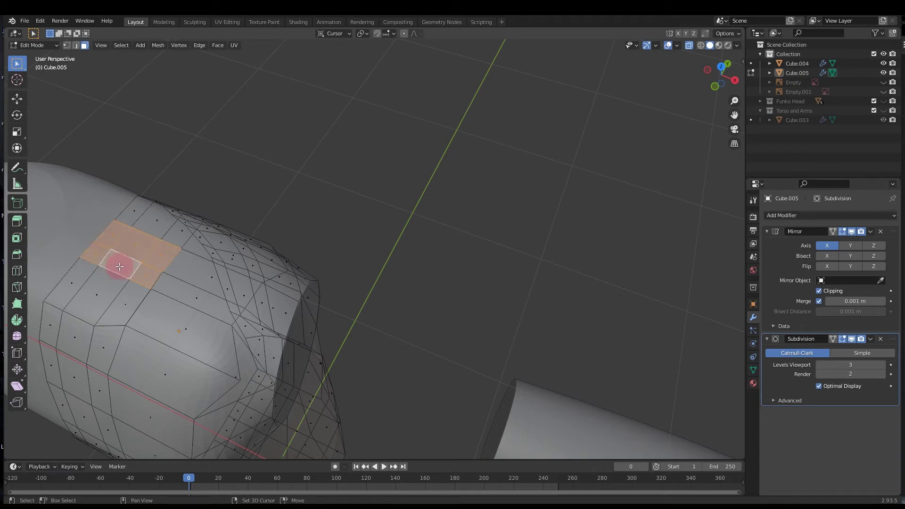
key(e)
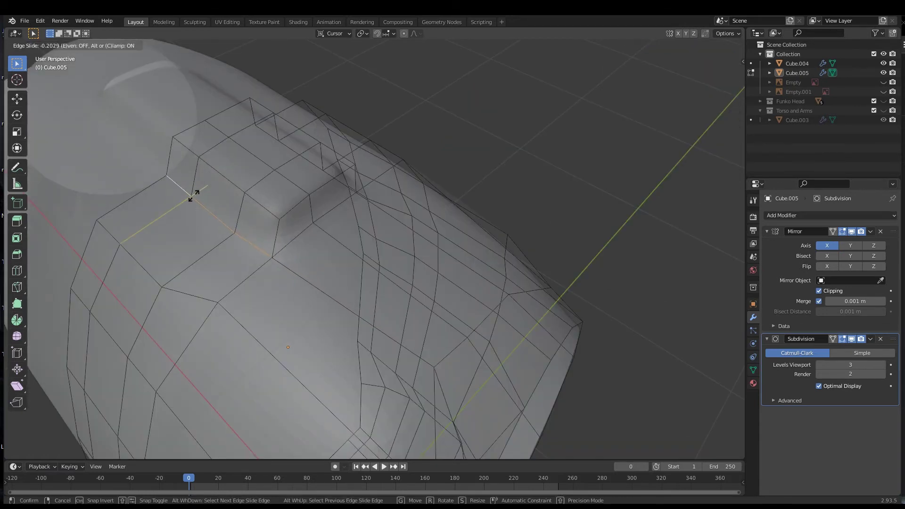
Edge-slide the edges along the outer side of the neck's base slightly
click(323, 214)
key(g)
key(g)
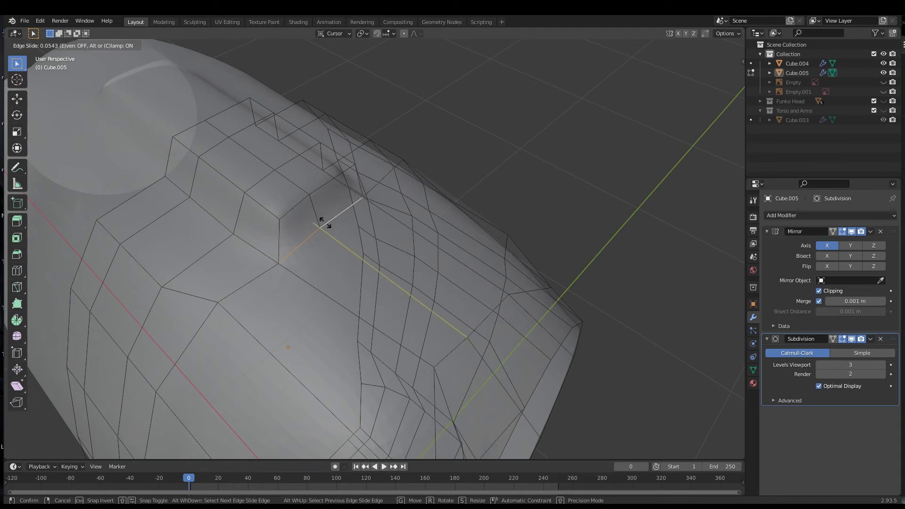
click(323, 220)
Edge-slide the row of edges along the back of the neck's base
mouse_move(324, 222)
middle_down()
mouse_move(374, 234)
mouse_move(312, 221)
middle_up()
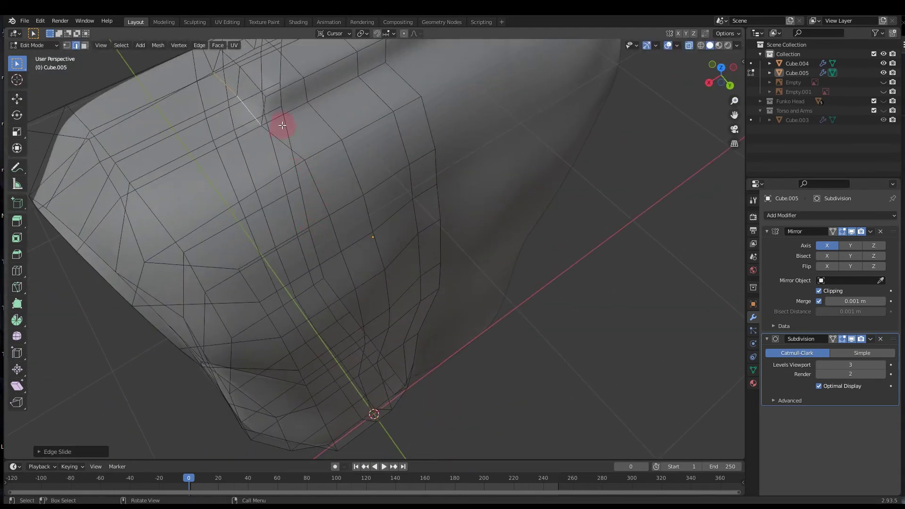
shift+click(333, 95)
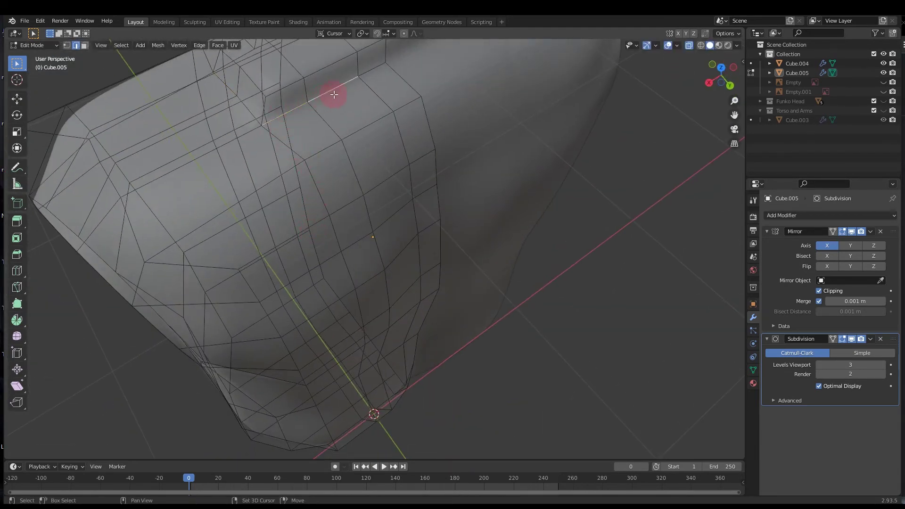
shift+click(372, 72)
key(g)
key(g)
click(373, 81)
Leave edit mode on the torso and open the separate arm mesh in edit mode
middle_drag(263, 156, 453, 190)
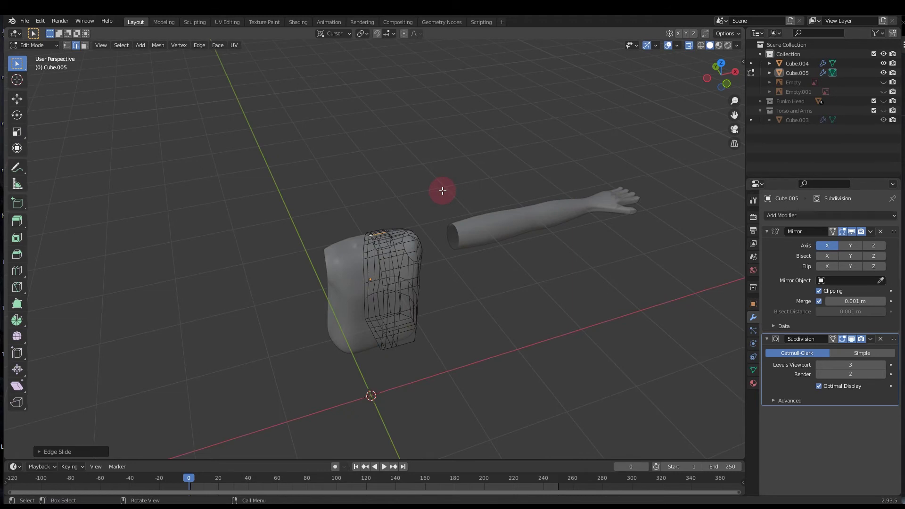
key(Tab)
middle_drag(491, 303, 464, 281)
click(521, 270)
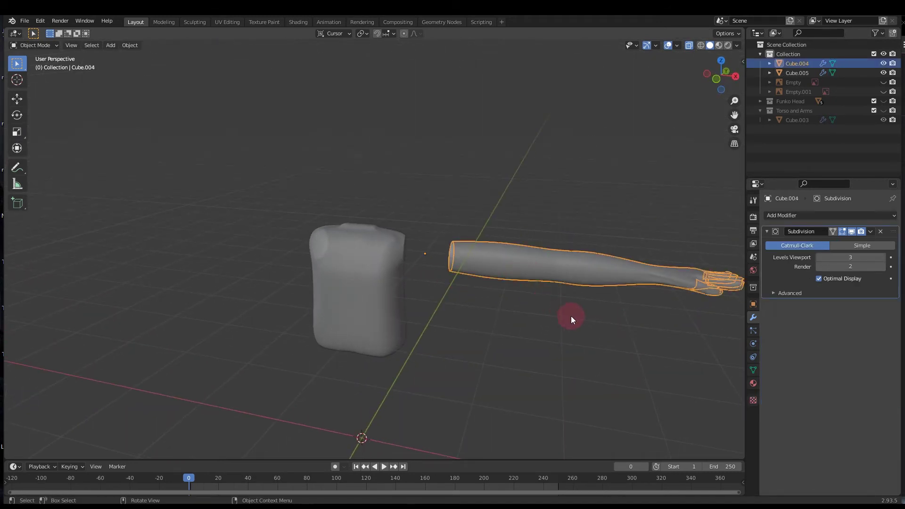
middle_drag(570, 315, 582, 327)
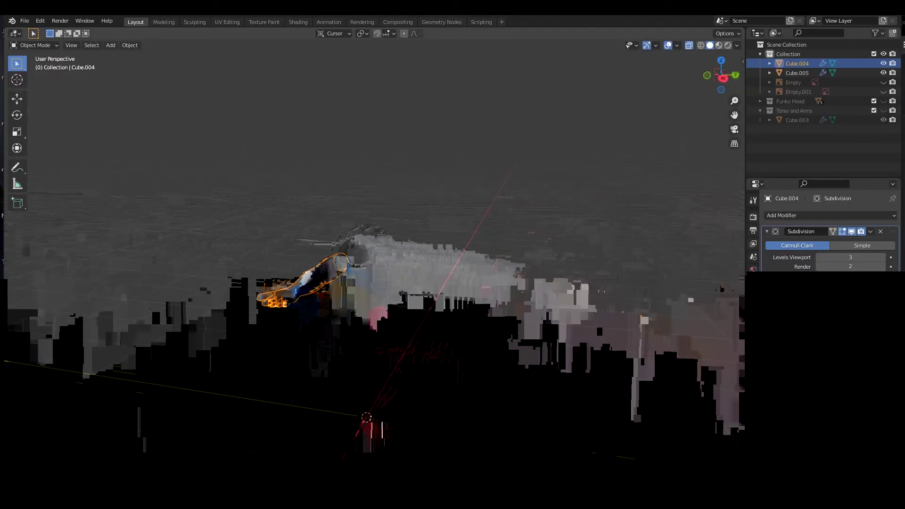
mouse_move(370, 430)
middle_down()
mouse_move(404, 334)
mouse_move(418, 369)
mouse_move(468, 384)
mouse_move(521, 369)
mouse_move(442, 322)
mouse_move(415, 317)
middle_up()
click(414, 317)
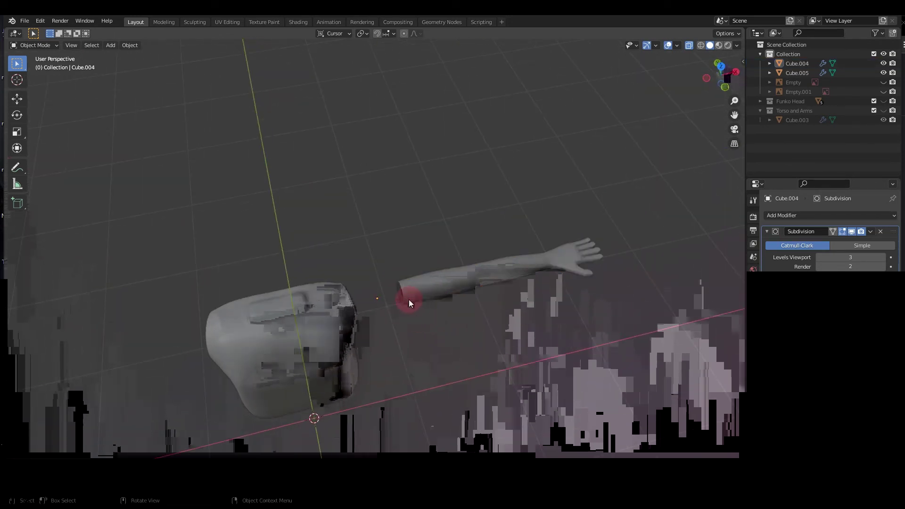
click(422, 279)
key(Tab)
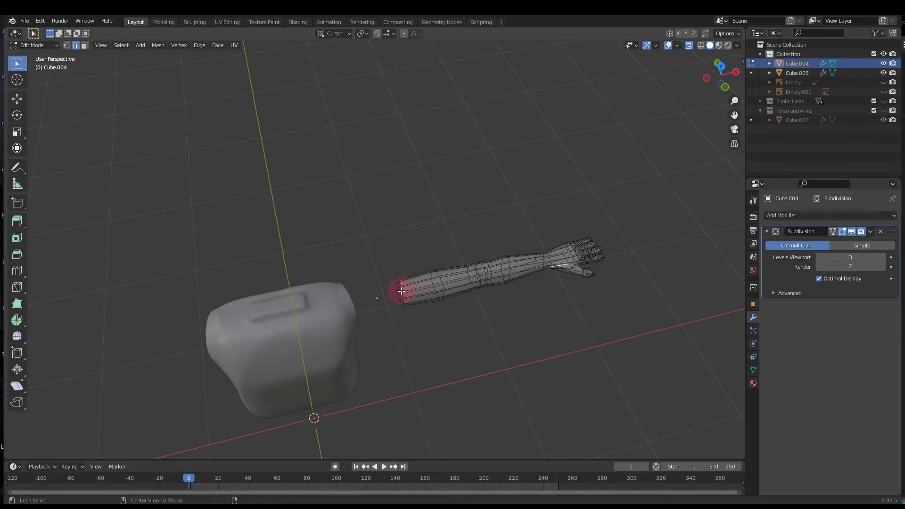
Scale the open upper-arm edge loop up to about 1.43 times its size and leave edit mode on the arm
alt+click(401, 291)
key(s)
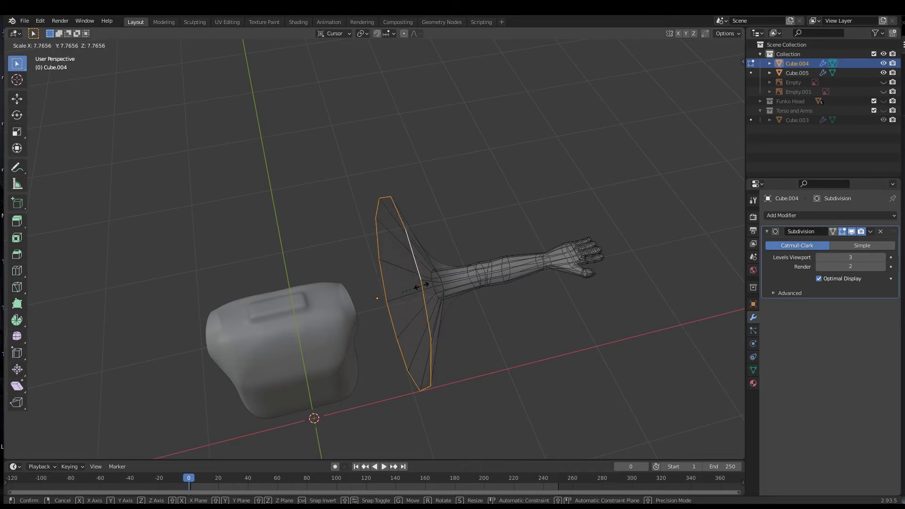
key(Escape)
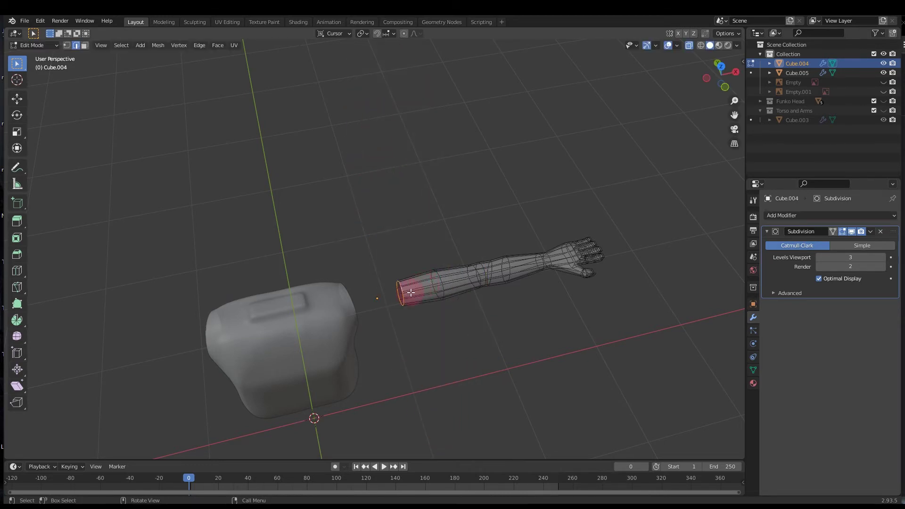
key(s)
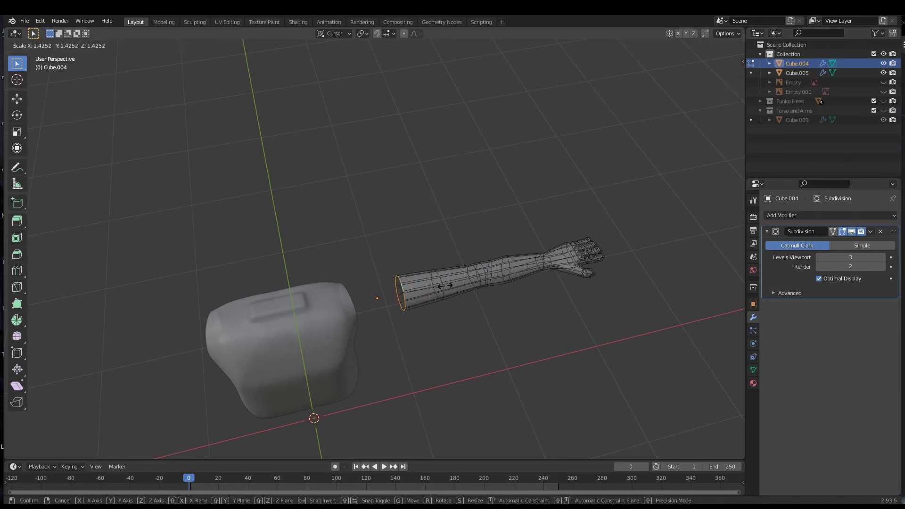
click(442, 286)
key(s)
key(Escape)
middle_drag(476, 311, 444, 315)
scroll(444, 315, up, 2)
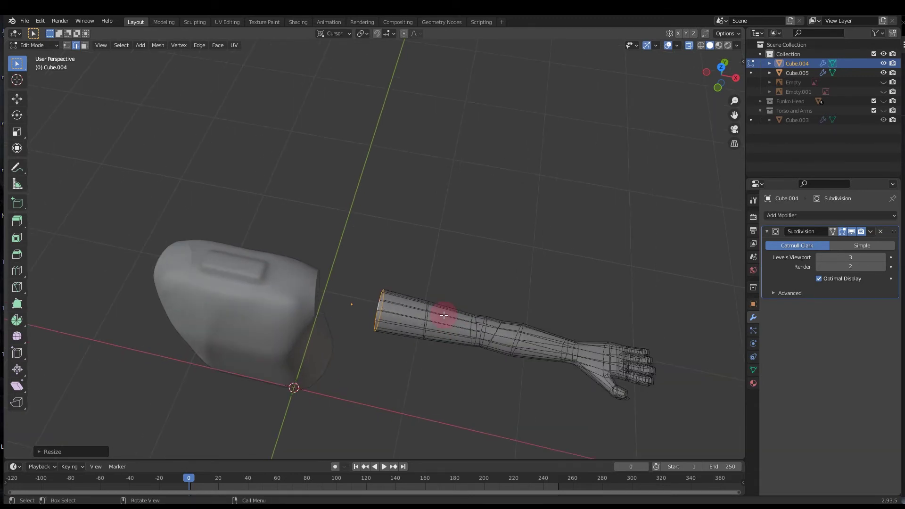
key(Tab)
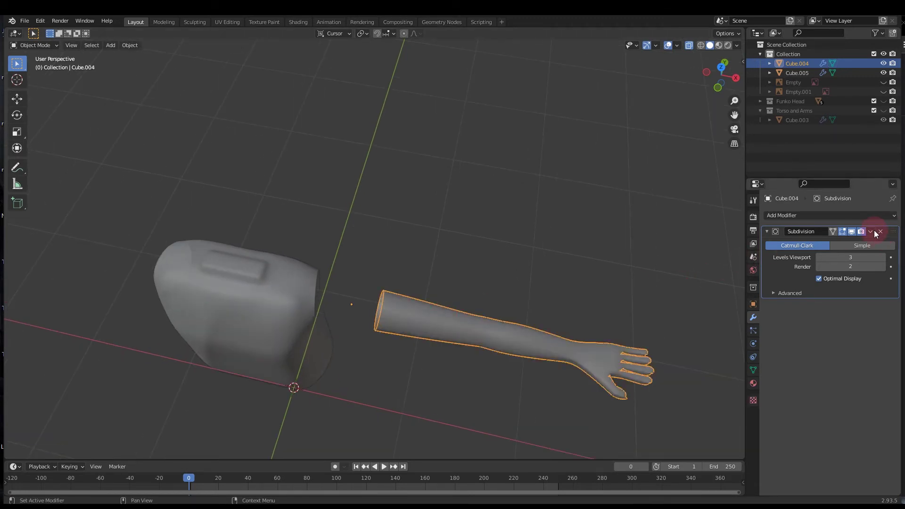
Add a Mirror modifier to the arm on the X axis, using the torso as the mirror object
click(872, 217)
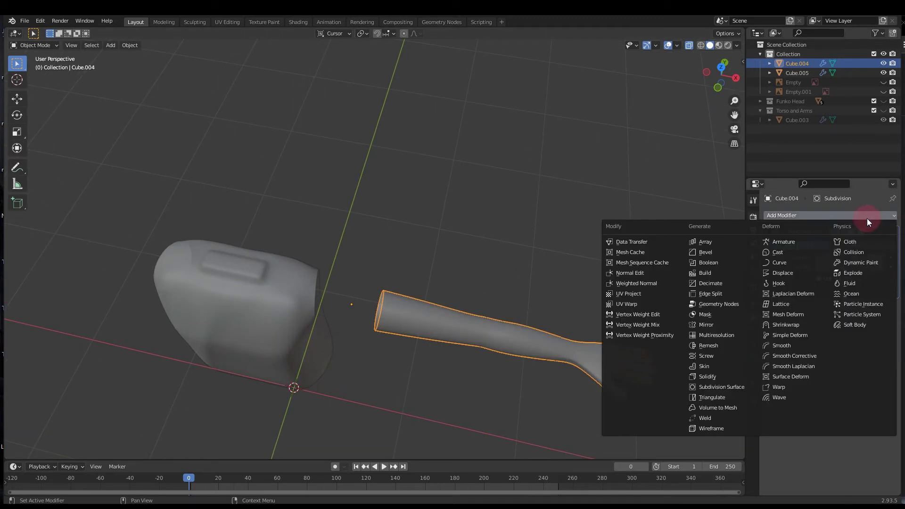
click(703, 326)
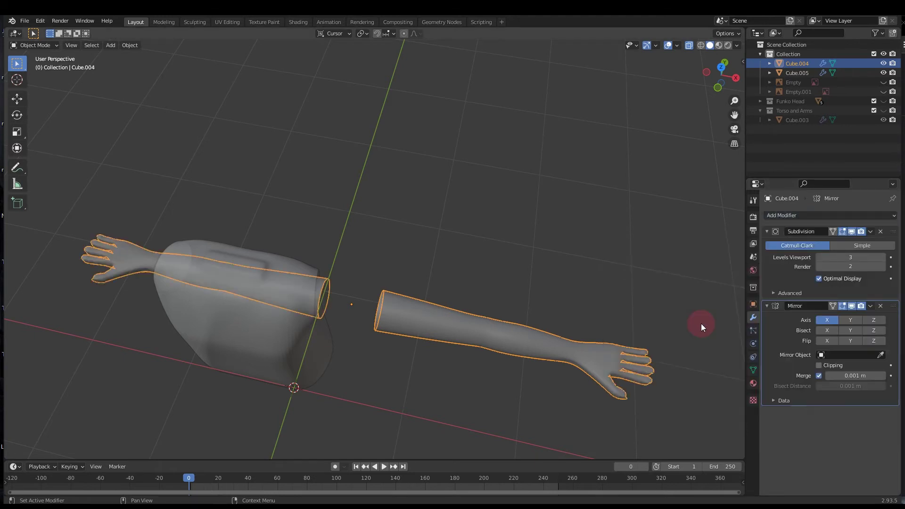
click(882, 355)
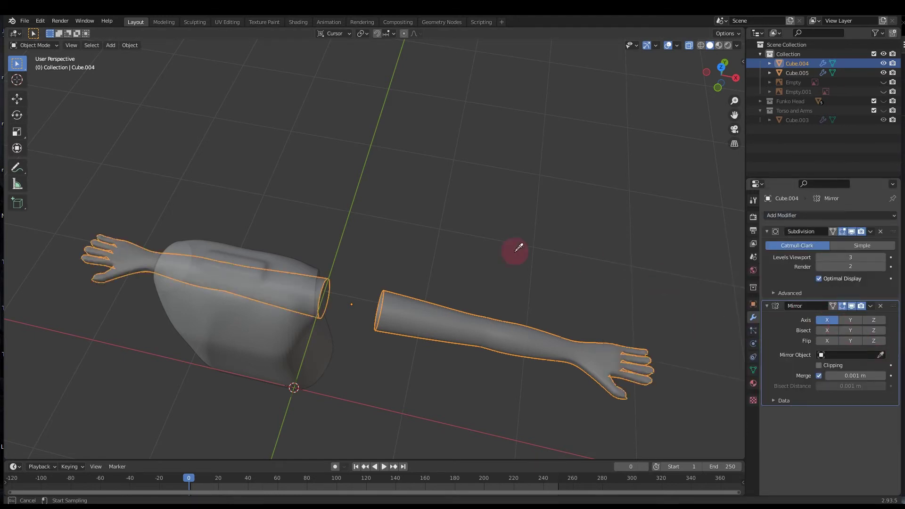
click(254, 324)
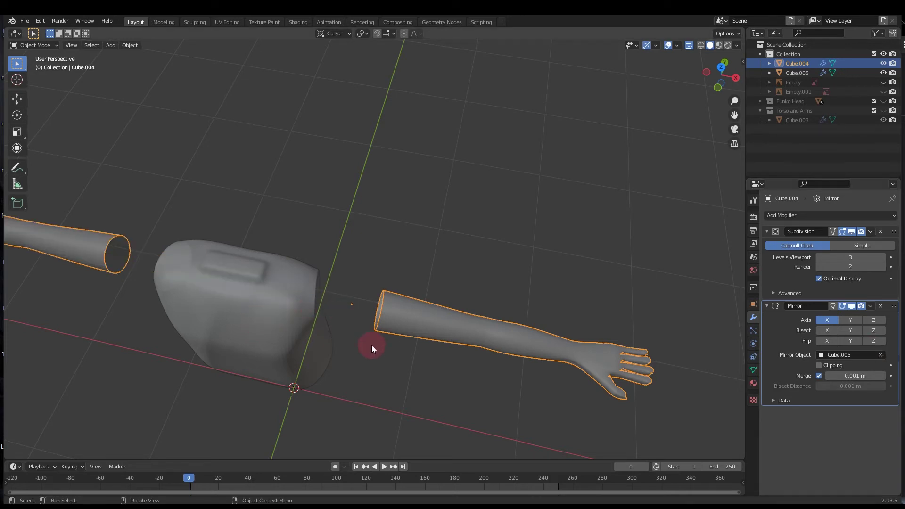
Move the arm along X by about -0.287 m so its open end sits close to the torso's shoulder opening
middle_drag(372, 346, 486, 279)
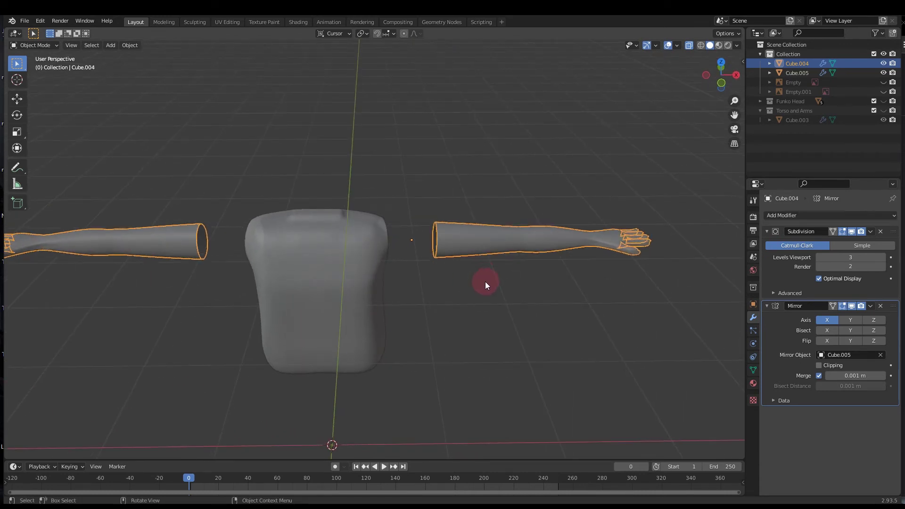
key(g)
key(x)
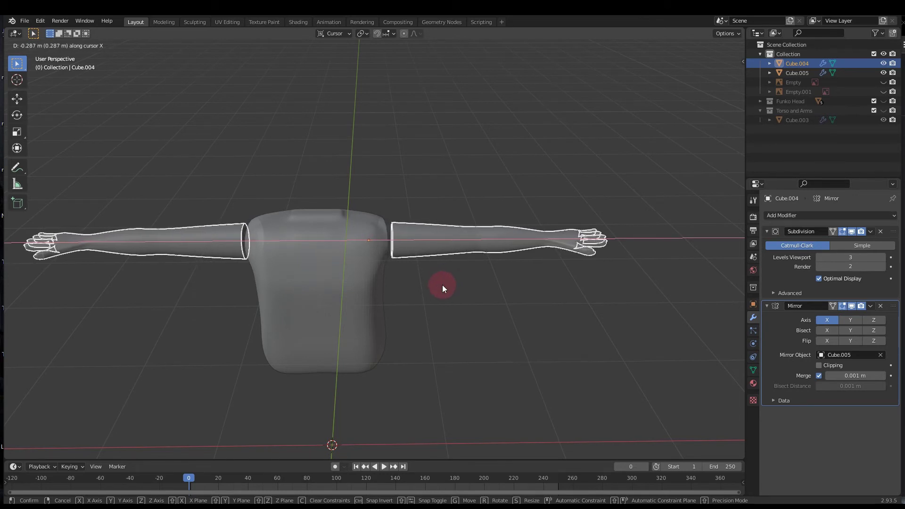
click(442, 285)
key(ctrl+z)
key(ctrl+shift+z)
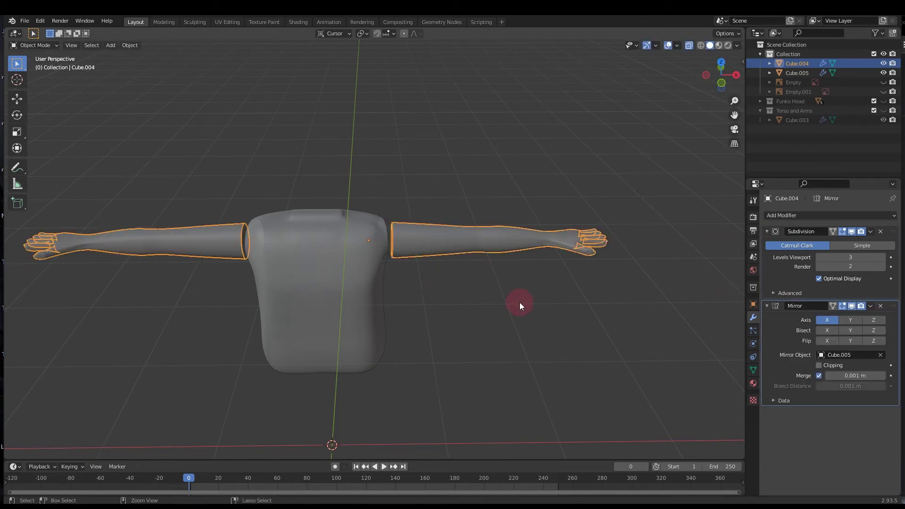
Join the arm into the torso so both form one object that uses the torso's modifiers
shift+click(325, 263)
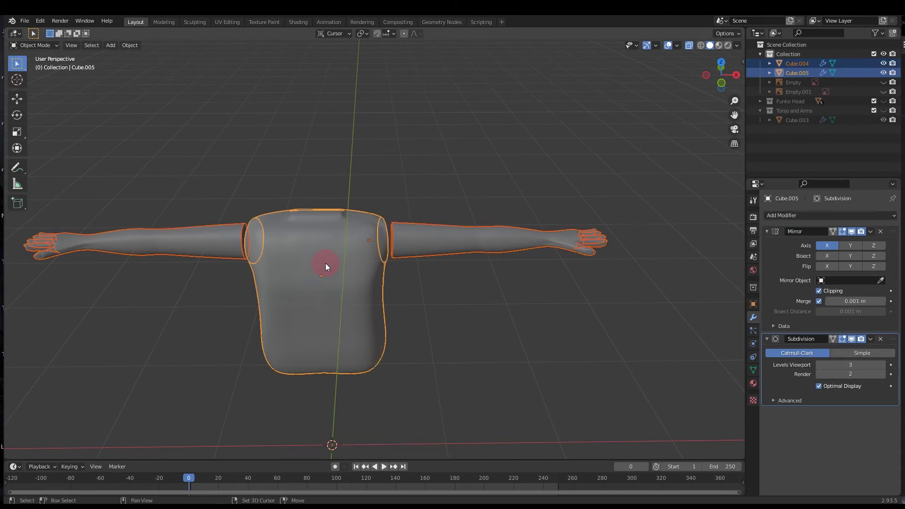
key(ctrl+j)
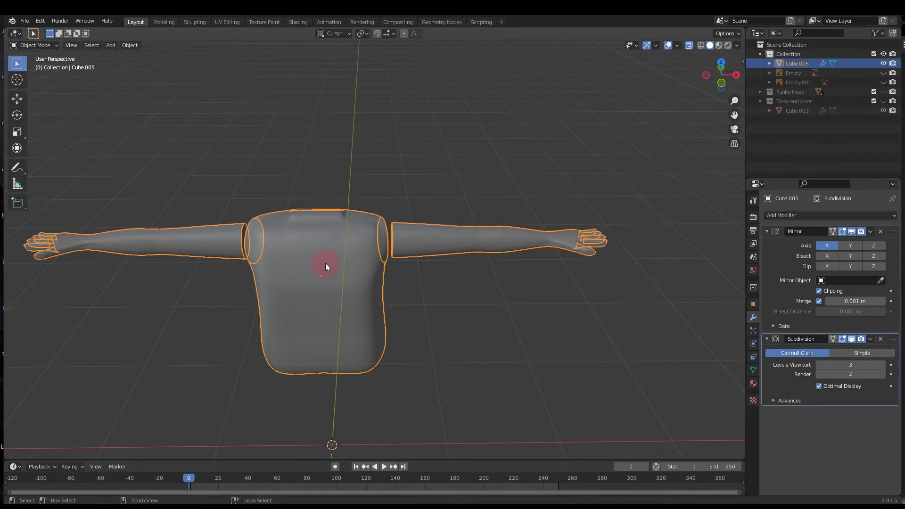
click(423, 294)
scroll(422, 294, up, 3)
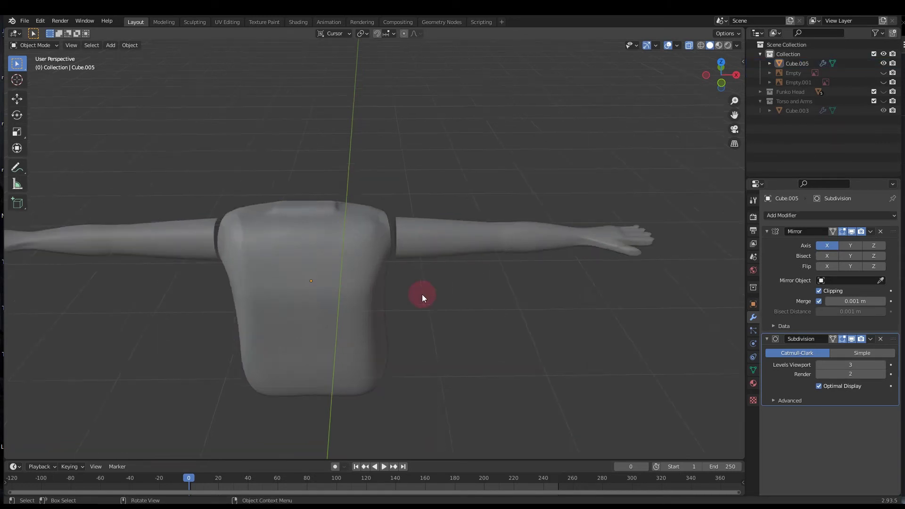
Open the joined body in edit mode and merge the first matching arm and shoulder vertices at their center
click(426, 230)
middle_drag(434, 241, 395, 246)
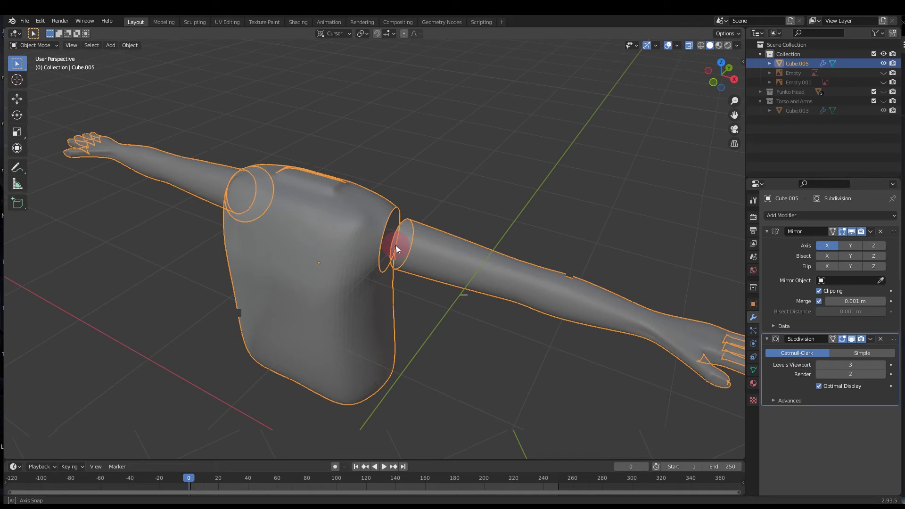
middle_drag(396, 249, 393, 253)
key(Tab)
scroll(393, 254, up, 5)
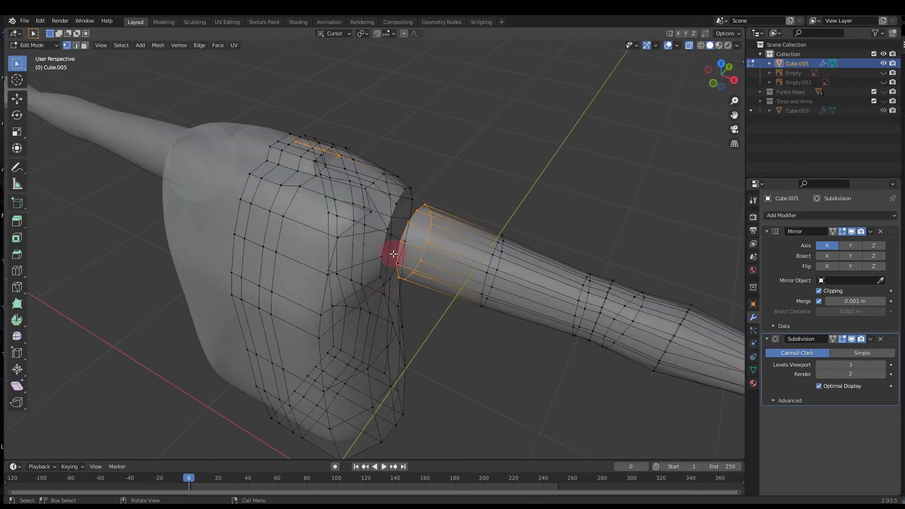
middle_drag(392, 257, 399, 239)
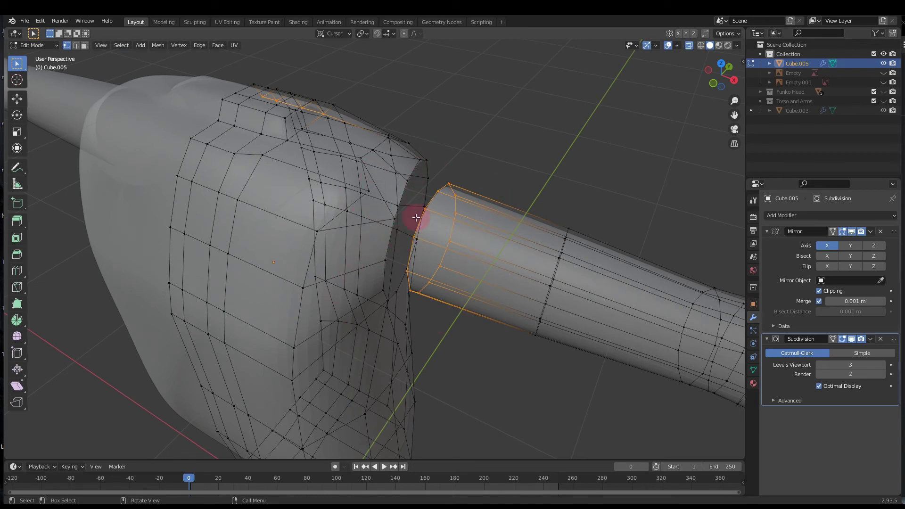
click(365, 193)
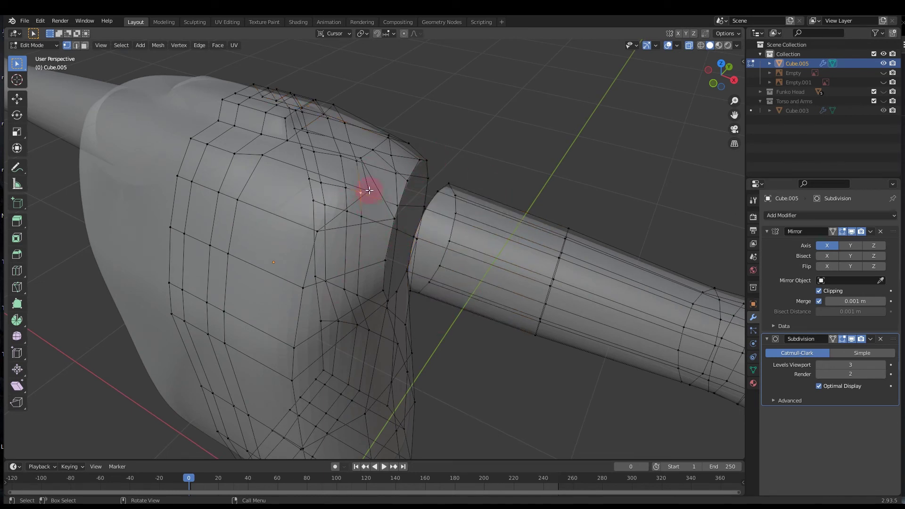
click(370, 194)
middle_drag(424, 252, 434, 226)
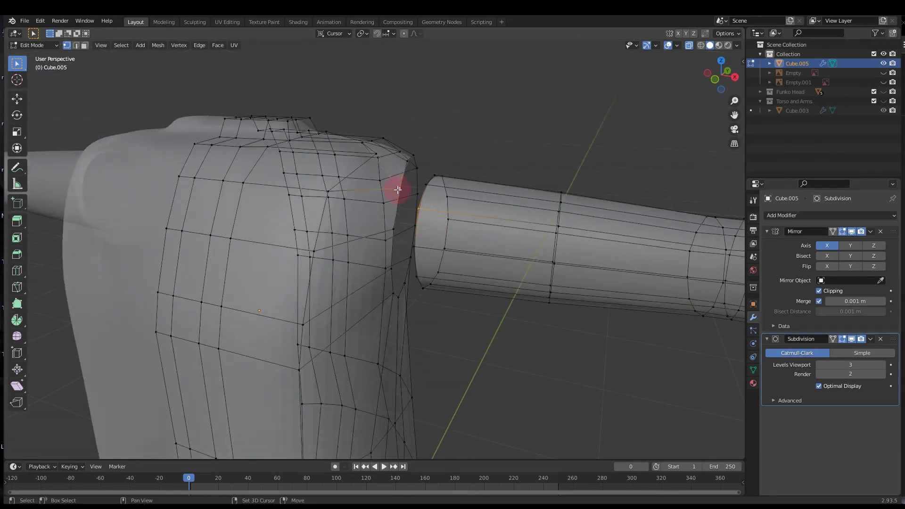
key(m)
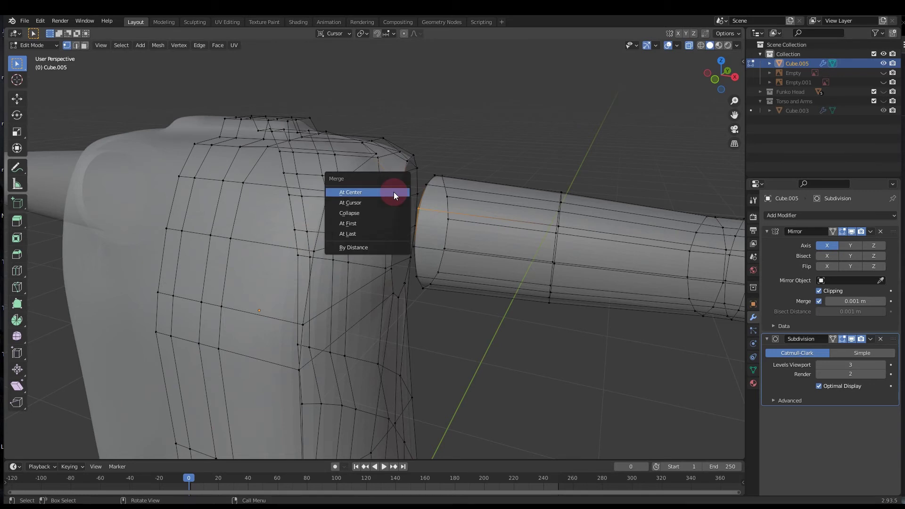
click(394, 192)
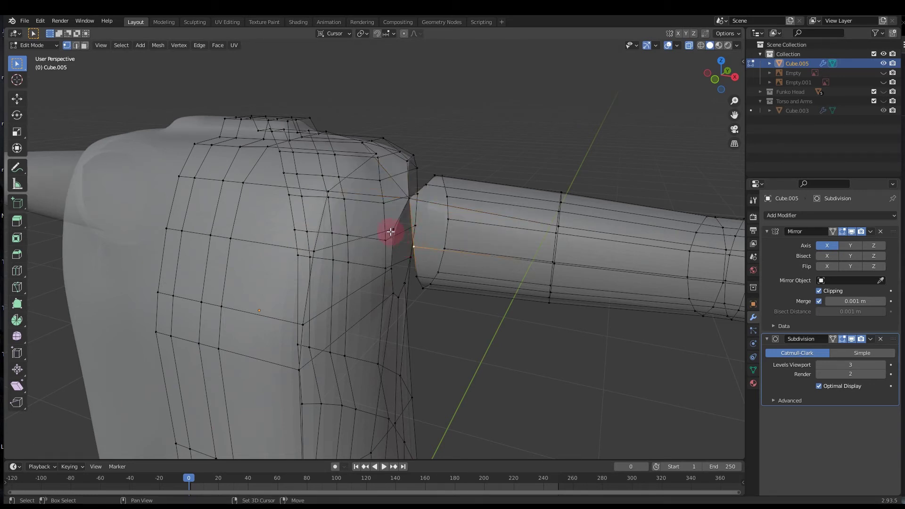
Merge the next matching vertex pairs of the arm end and shoulder opening at center
key(g)
click(390, 269)
middle_drag(390, 269, 315, 262)
shift+click(312, 265)
key(m)
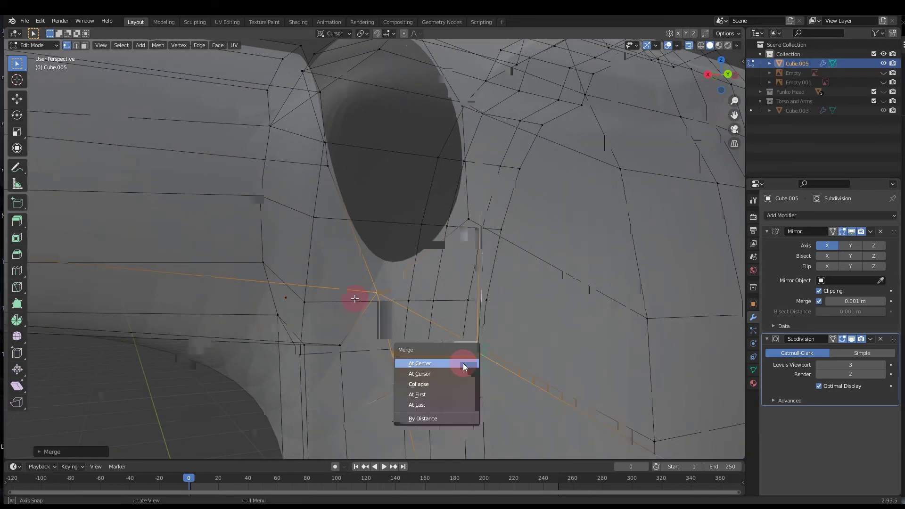
key(Return)
middle_drag(354, 297, 375, 299)
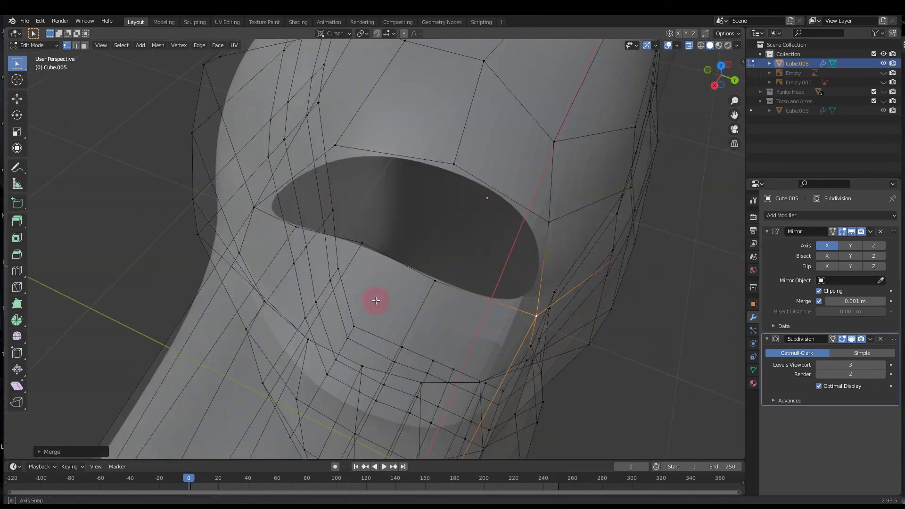
Continue merging the remaining arm and shoulder vertex pairs at center to close the gap around the joint
shift+click(546, 228)
key(m)
click(521, 232)
shift+click(451, 168)
key(m)
key(Return)
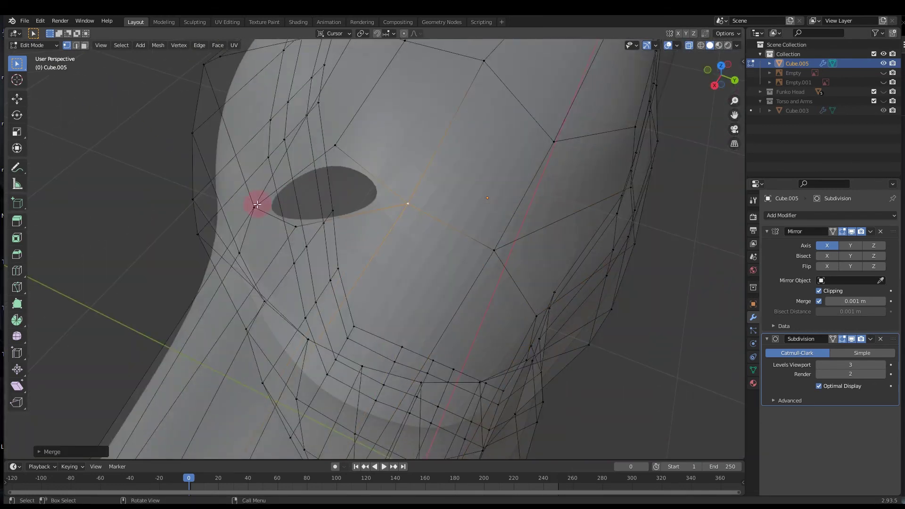
middle_drag(257, 202, 392, 222)
middle_drag(451, 181, 440, 115)
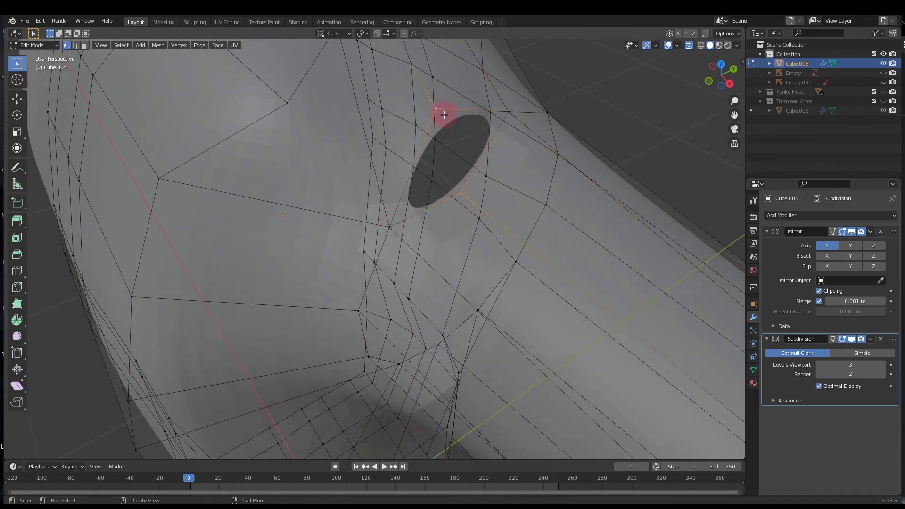
Leave edit mode on the body and unhide the Funko head to view the whole character
scroll(485, 166, down, 5)
middle_drag(485, 166, 359, 285)
key(Tab)
key(alt+h)
scroll(482, 232, down, 6)
scroll(359, 285, up, 4)
scroll(357, 284, down, 3)
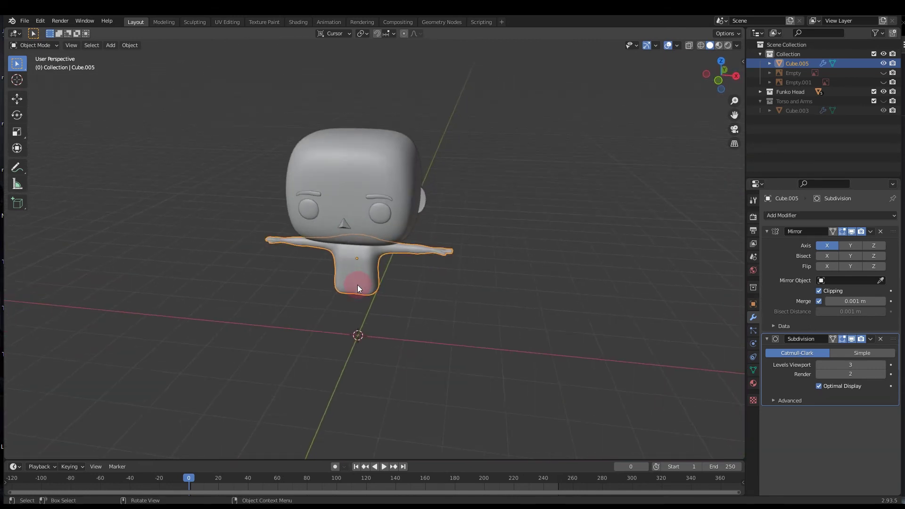
scroll(397, 267, up, 4)
click(397, 279)
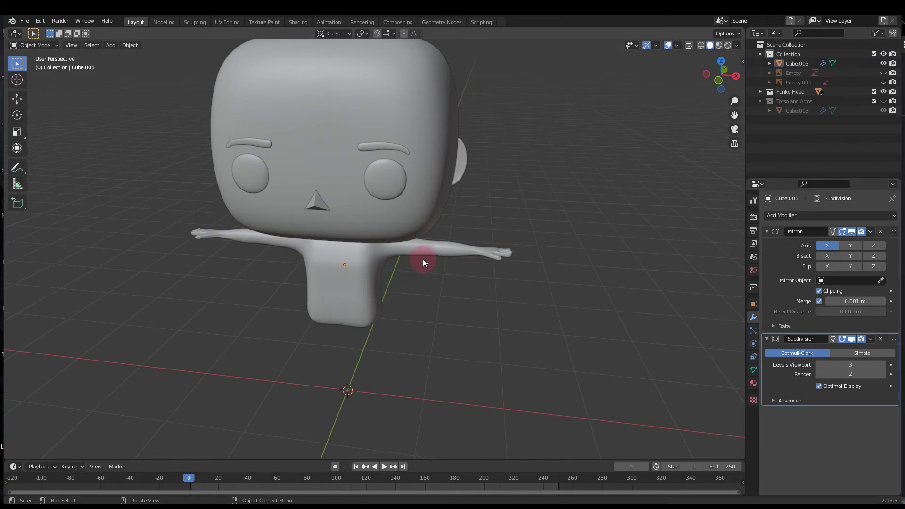
click(425, 253)
key(Tab)
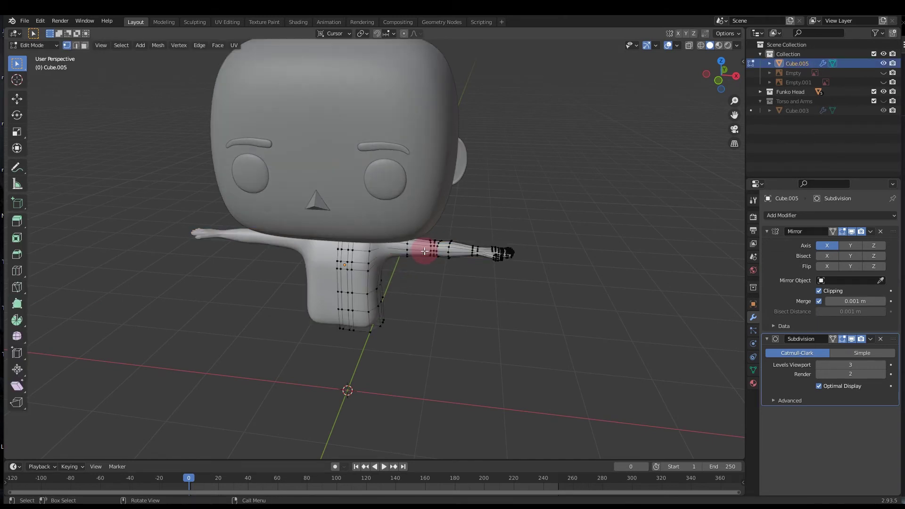
key(Tab)
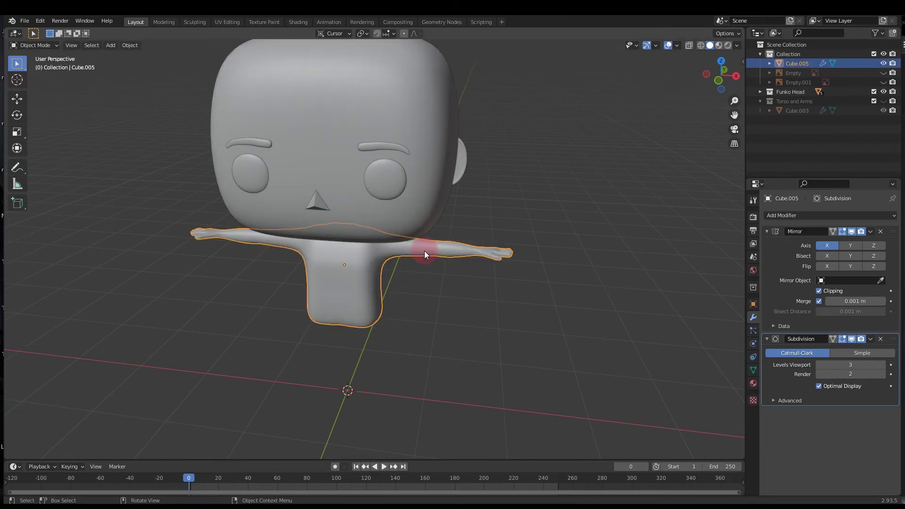
click(408, 304)
scroll(407, 307, down, 2)
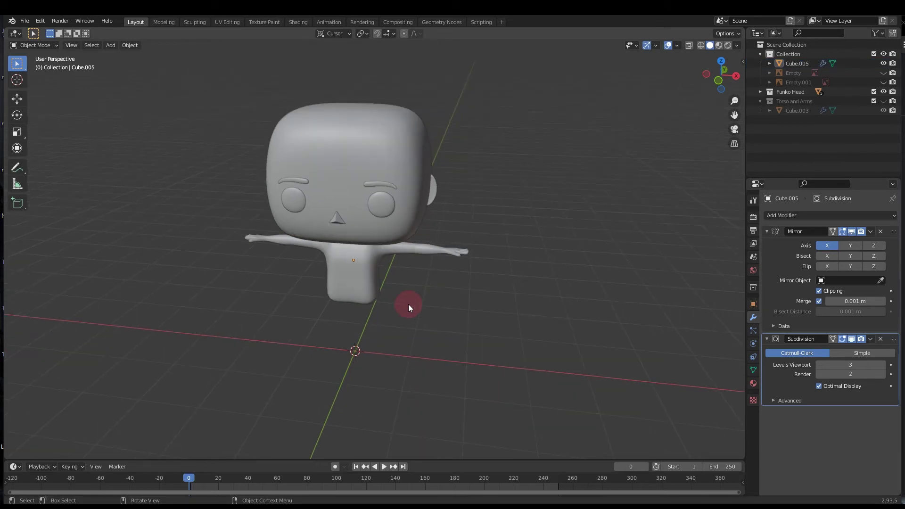
In edit mode on the body, select the torso's underside faces on the editable half, leaving out the narrow strip beside the centre line
key(Tab)
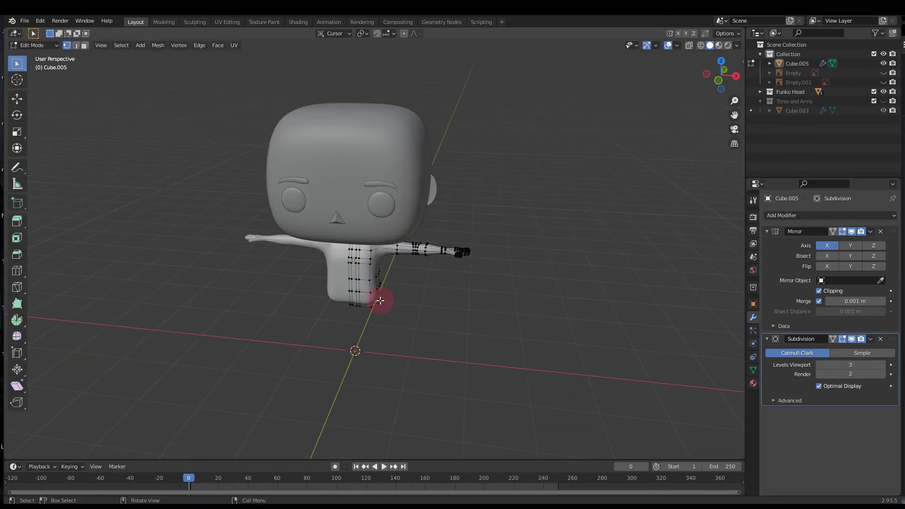
middle_drag(380, 300, 347, 313)
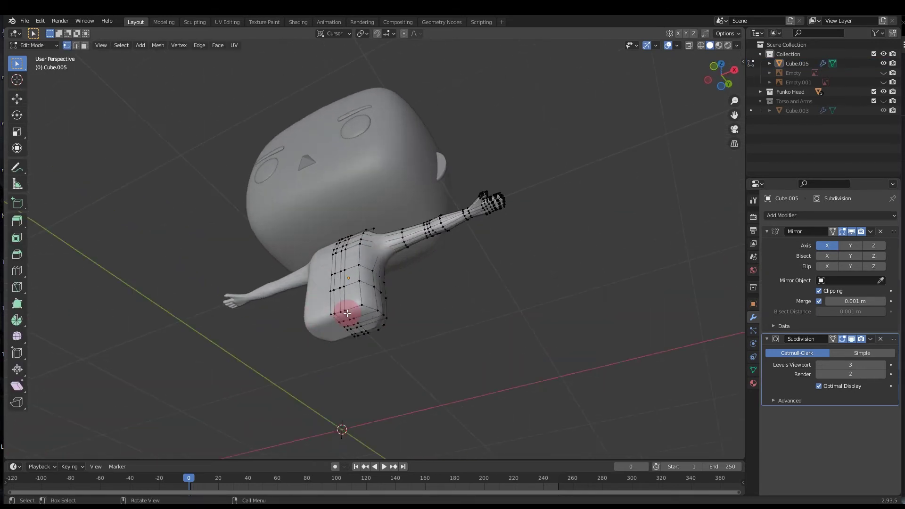
key(3)
middle_drag(365, 325, 381, 297)
shift+click(361, 302)
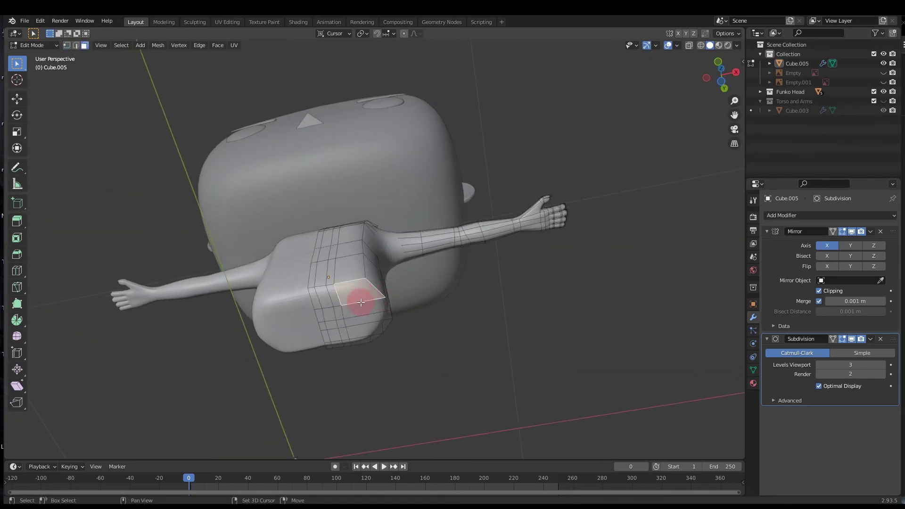
shift+click(361, 324)
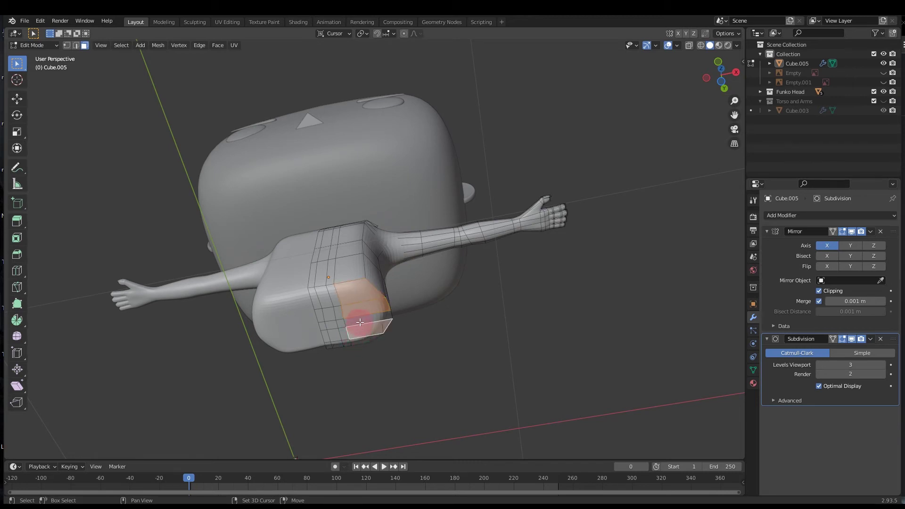
shift+click(355, 335)
shift+click(347, 346)
shift+click(335, 343)
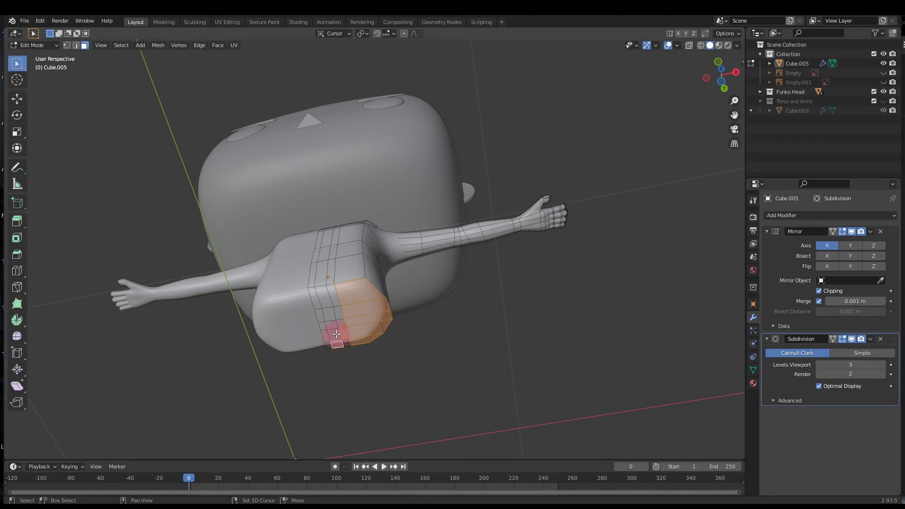
shift+click(347, 345)
shift+click(340, 321)
shift+click(334, 300)
shift+click(331, 317)
Show the front reference image and extrude the selected underside faces a short distance down in front view to start the leg
middle_drag(531, 297, 544, 370)
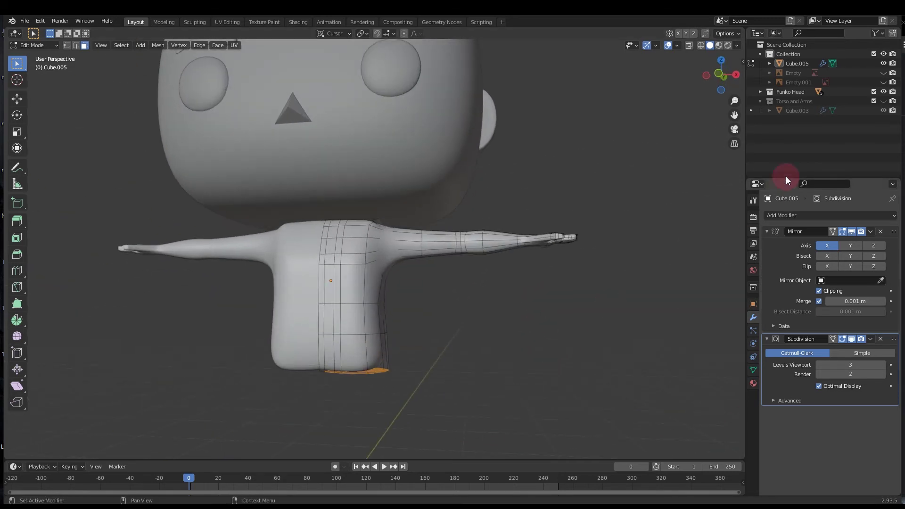
click(884, 73)
middle_drag(543, 200, 491, 240)
key(KP_1)
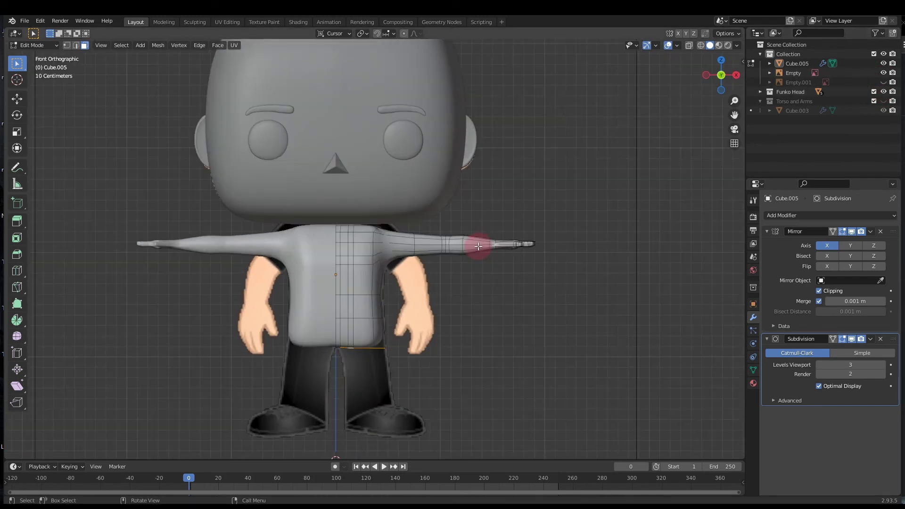
key(e)
click(416, 295)
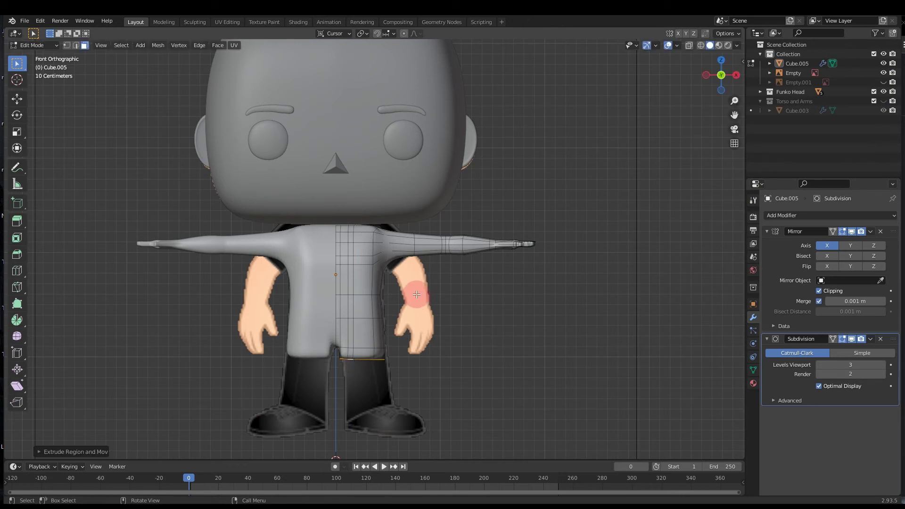
Tilt the leg's end face slightly around Y to follow the reference leg, and extrude it down to the top of the shoe
key(r)
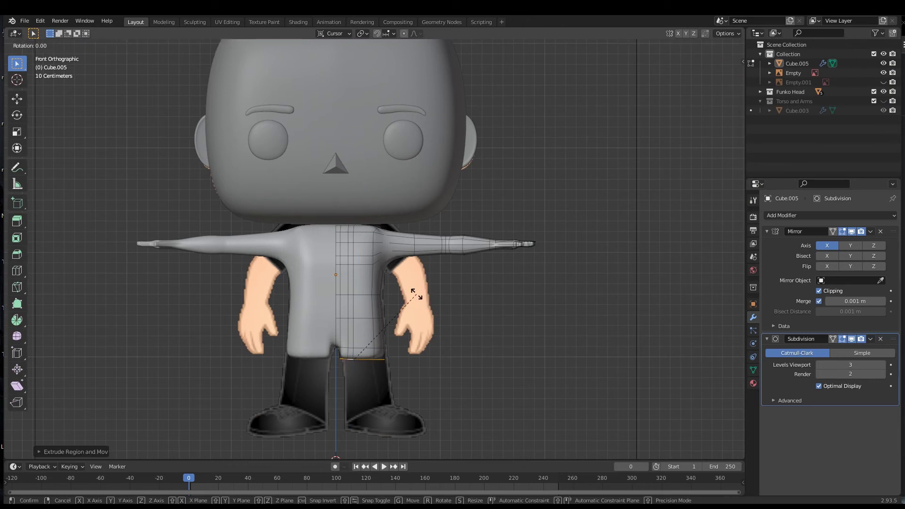
key(y)
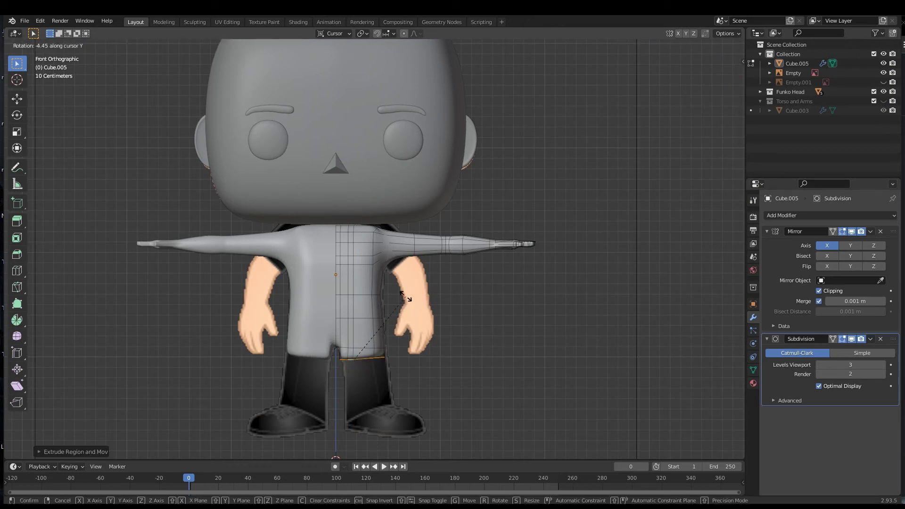
click(395, 297)
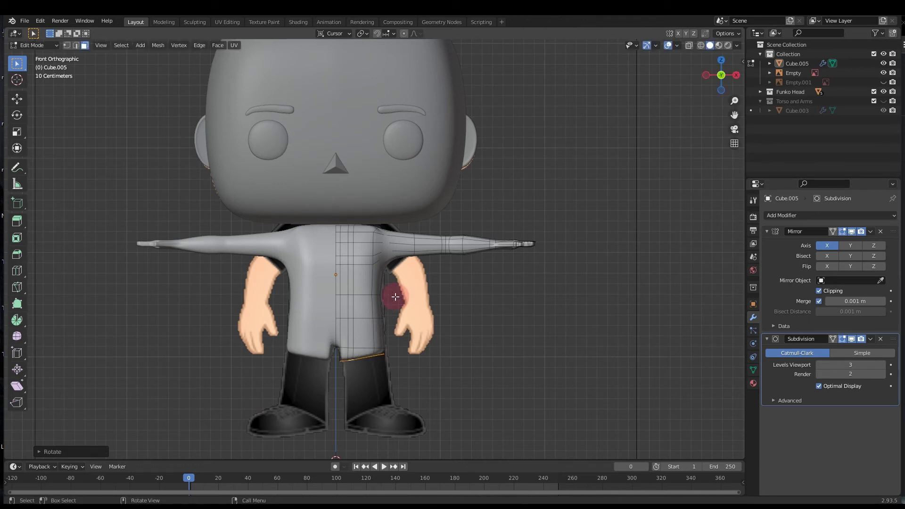
key(e)
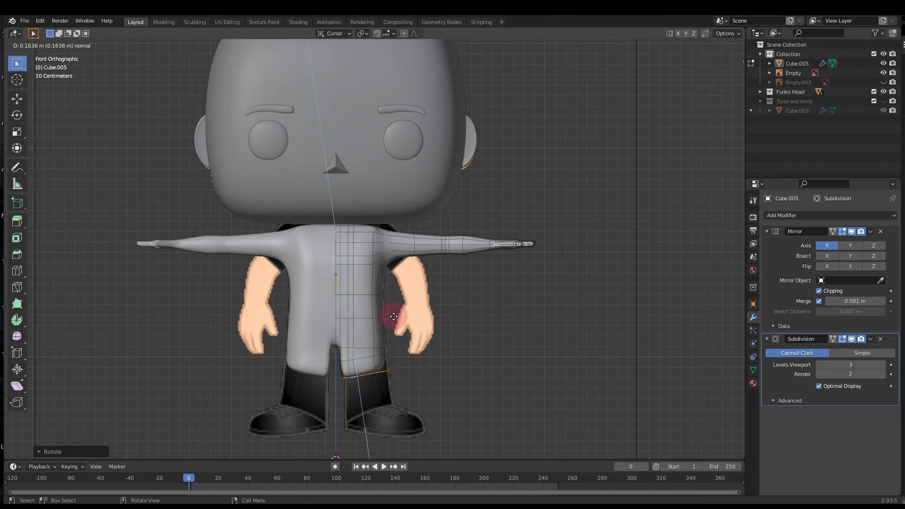
click(389, 354)
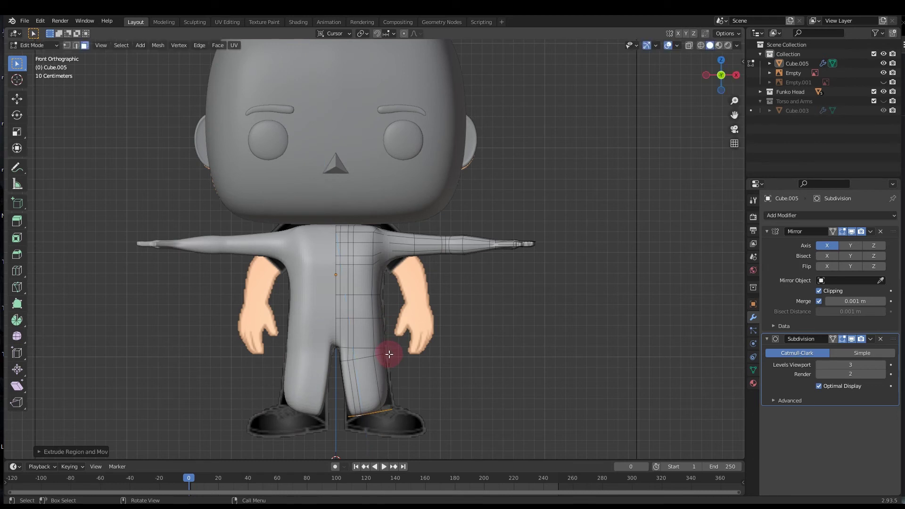
Rotate the leg's end face about 4 degrees back towards level and extrude it down to near the shoe's sole
key(r)
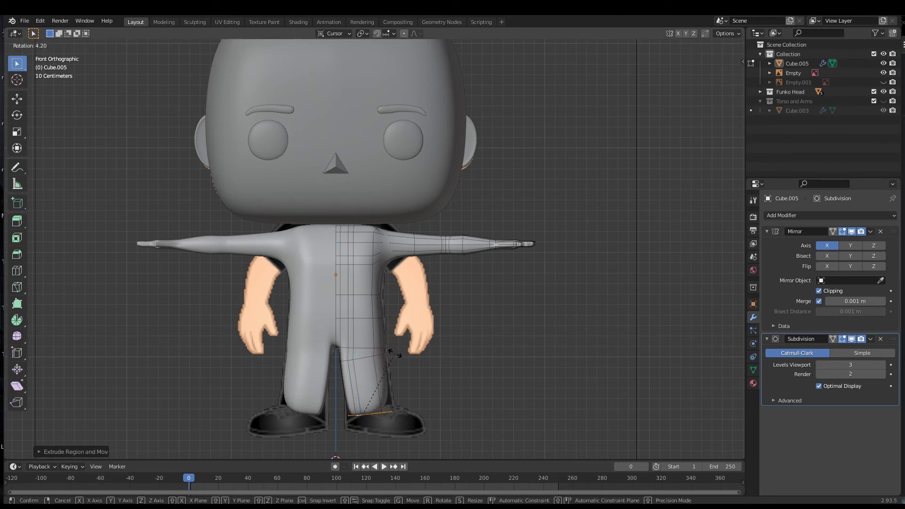
click(396, 354)
key(e)
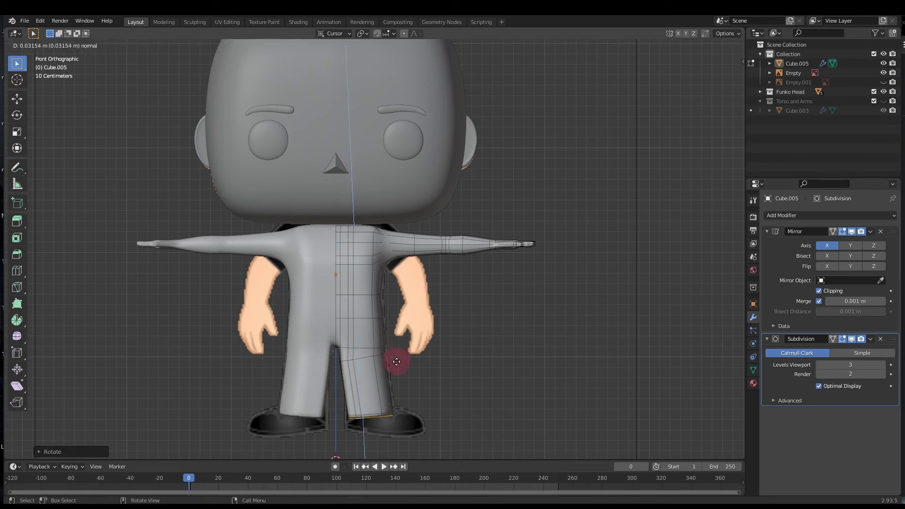
click(395, 370)
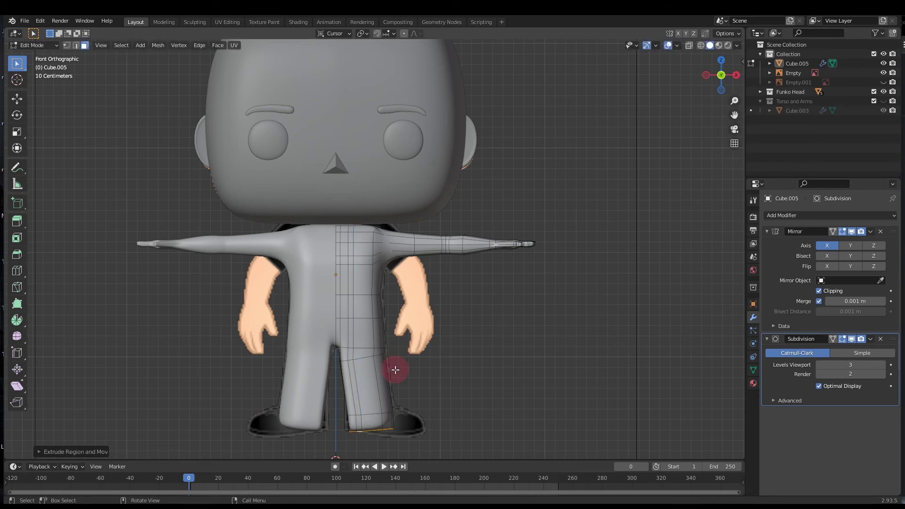
Flatten the leg's end face by scaling it to 0 along Z, and lower it about 0.03 m to the sole line
key(s)
key(z)
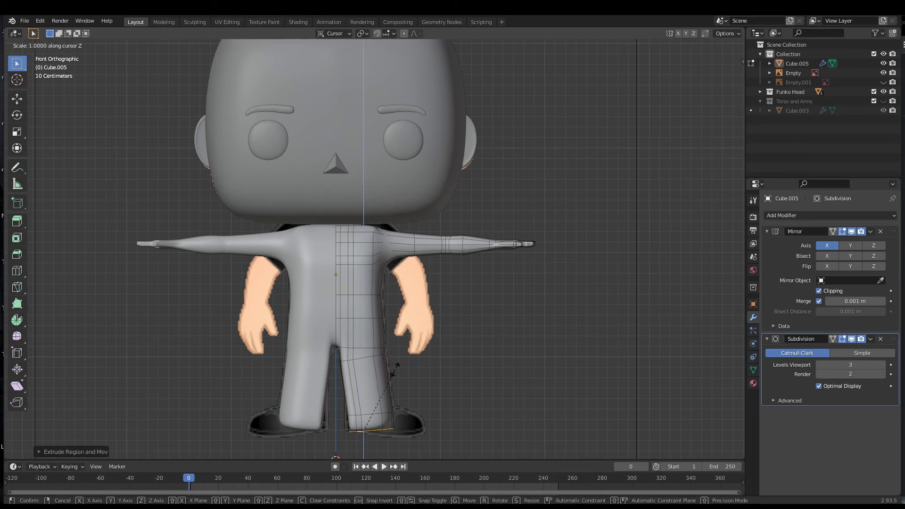
key(0)
click(395, 369)
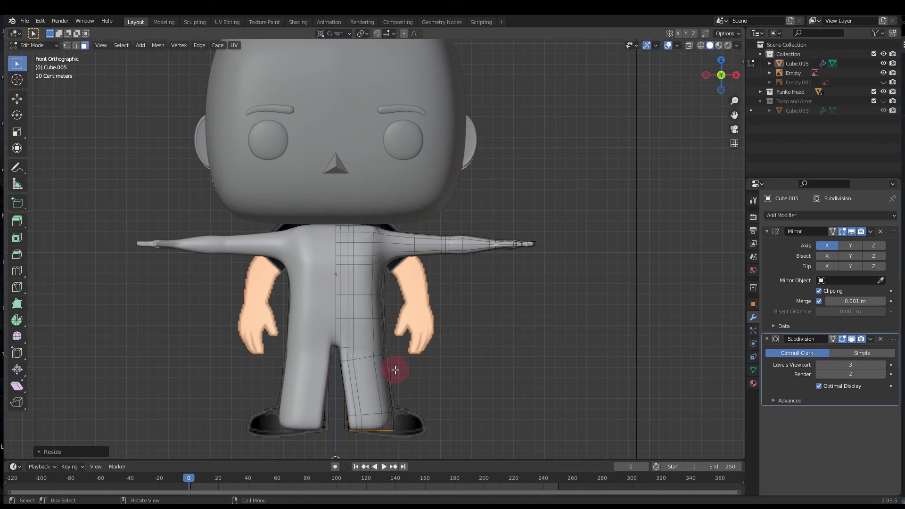
key(g)
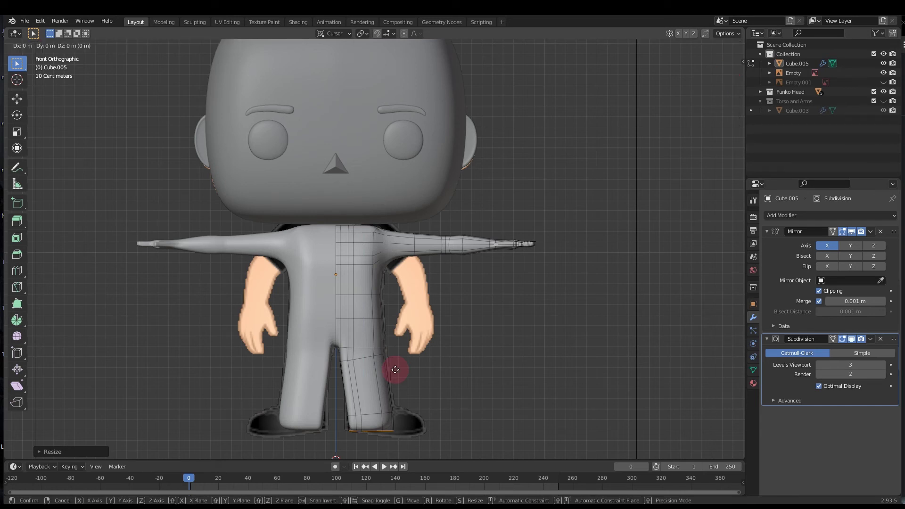
key(z)
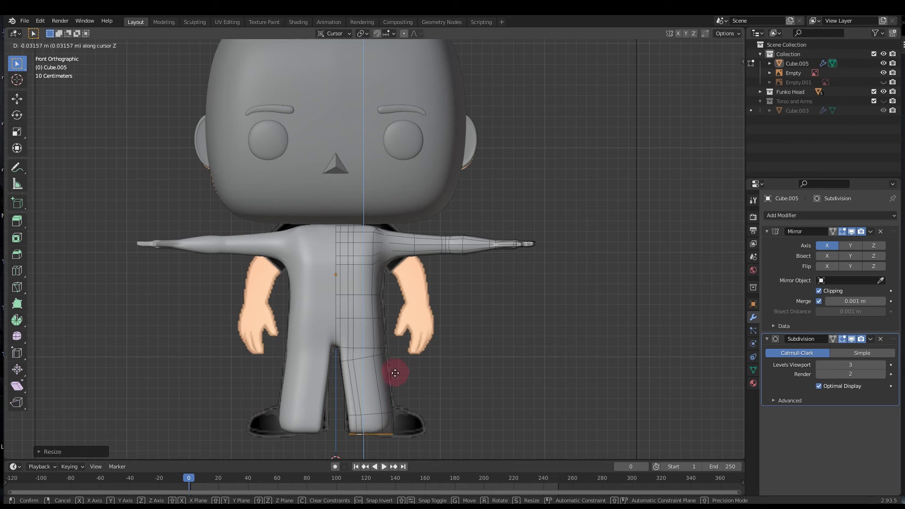
click(396, 372)
Select the edge loop around the upper leg just below the crotch and round it with LoopTools Circle
scroll(387, 414, up, 3)
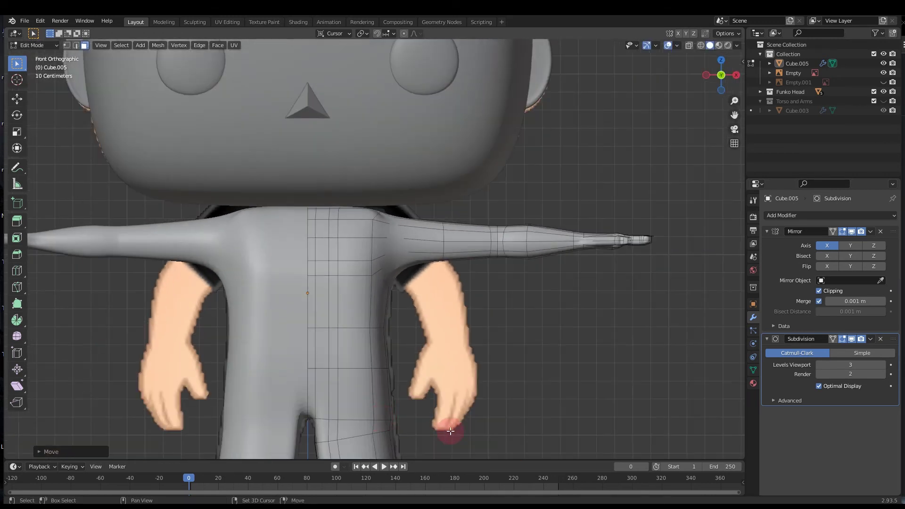
scroll(431, 407, down, 3)
middle_drag(420, 385, 428, 368)
scroll(376, 369, up, 5)
scroll(375, 370, down, 5)
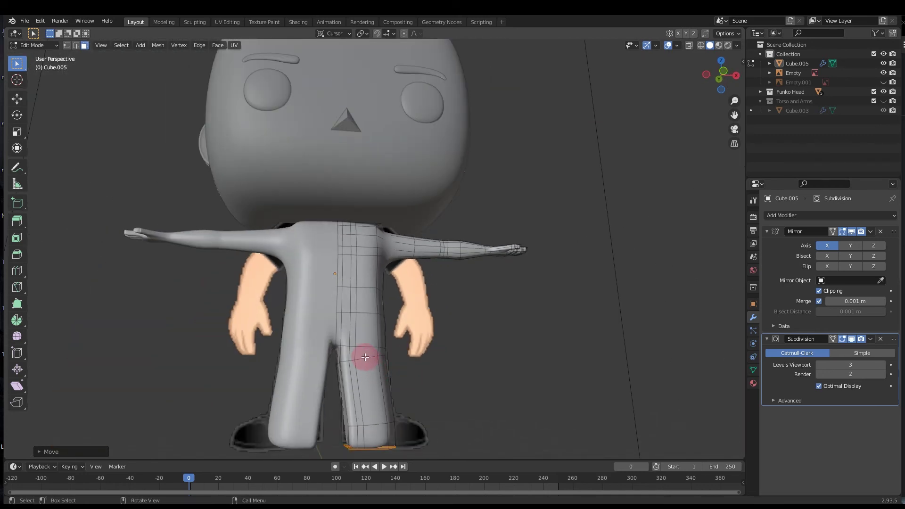
alt+click(364, 357)
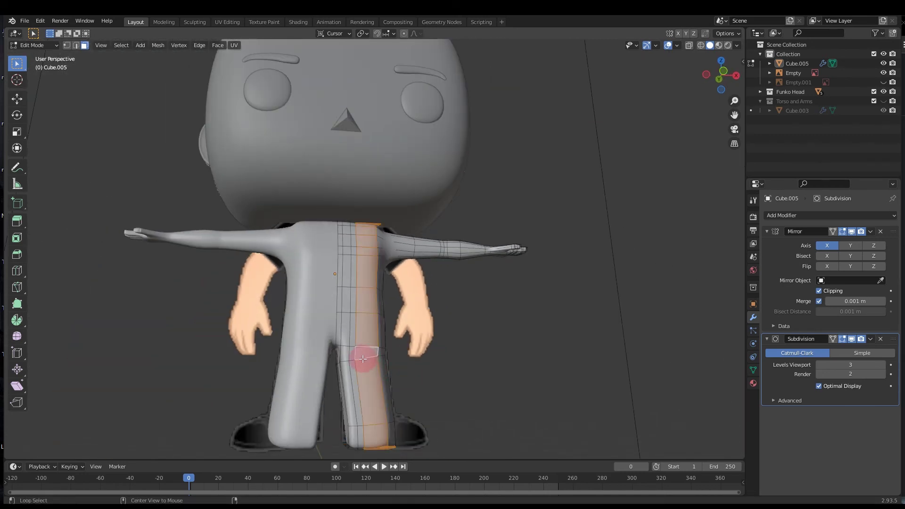
key(2)
alt+click(363, 359)
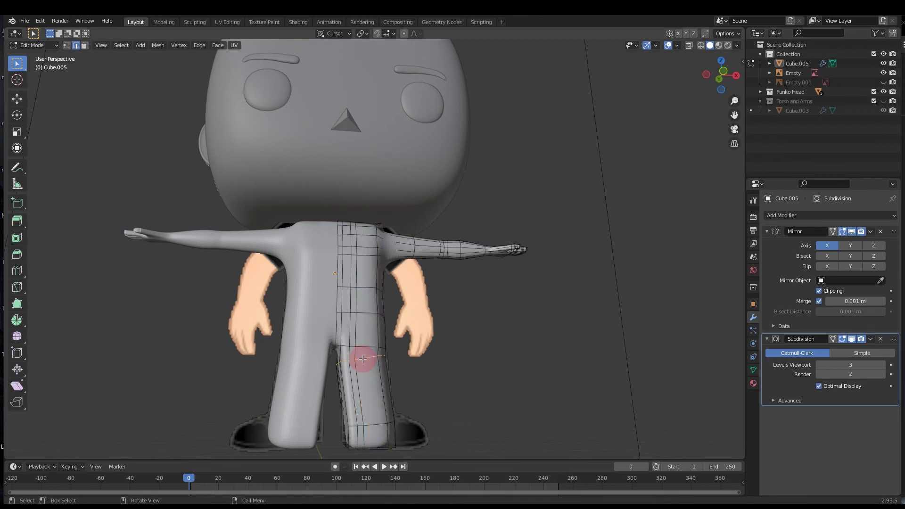
right_click(362, 359)
mouse_move(362, 190)
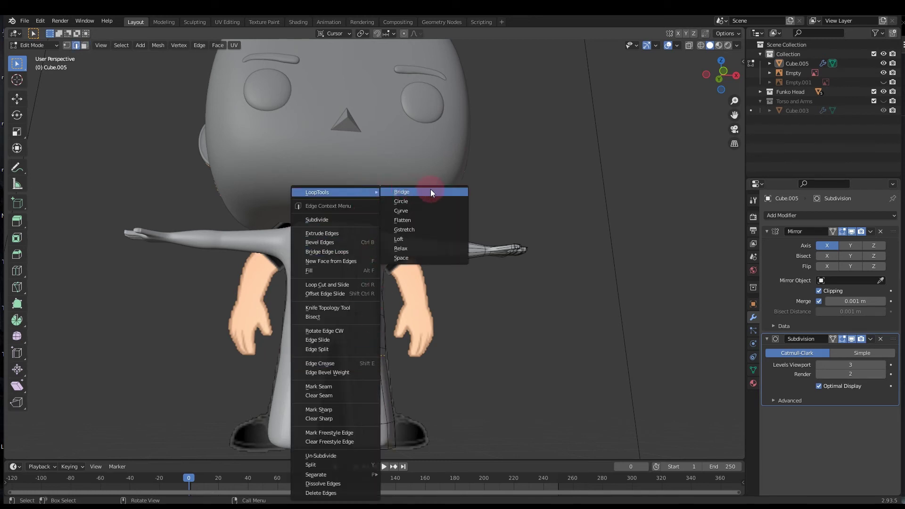
click(424, 201)
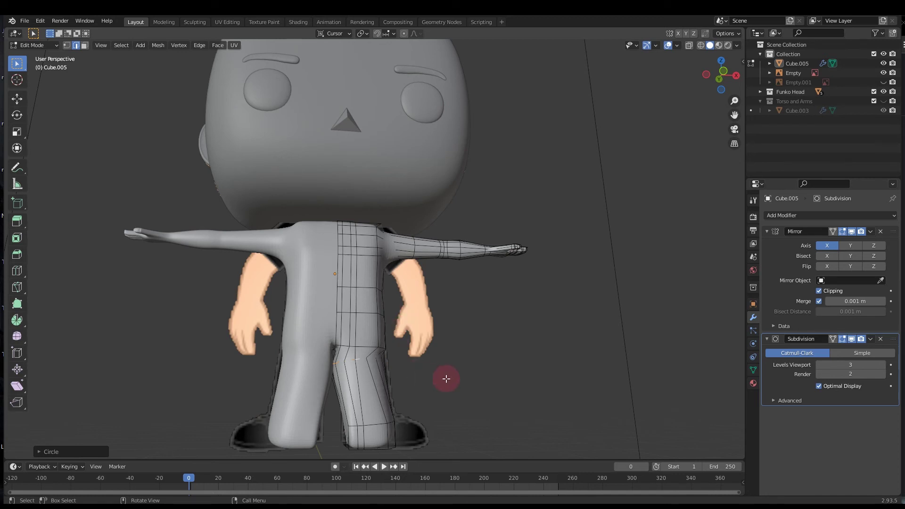
Turn off Clipping and Merge in the body's Mirror modifier
mouse_move(445, 379)
middle_down()
mouse_move(436, 389)
mouse_move(439, 380)
middle_up()
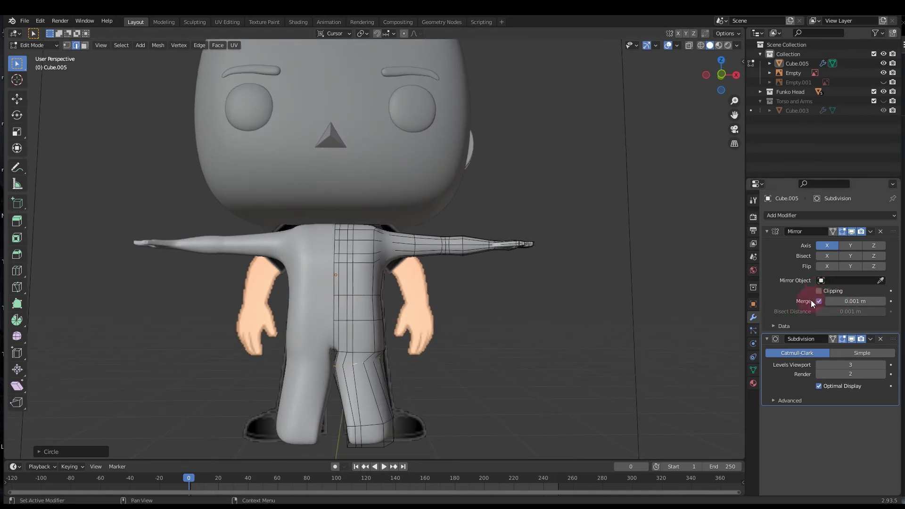
click(818, 291)
middle_drag(575, 352, 429, 358)
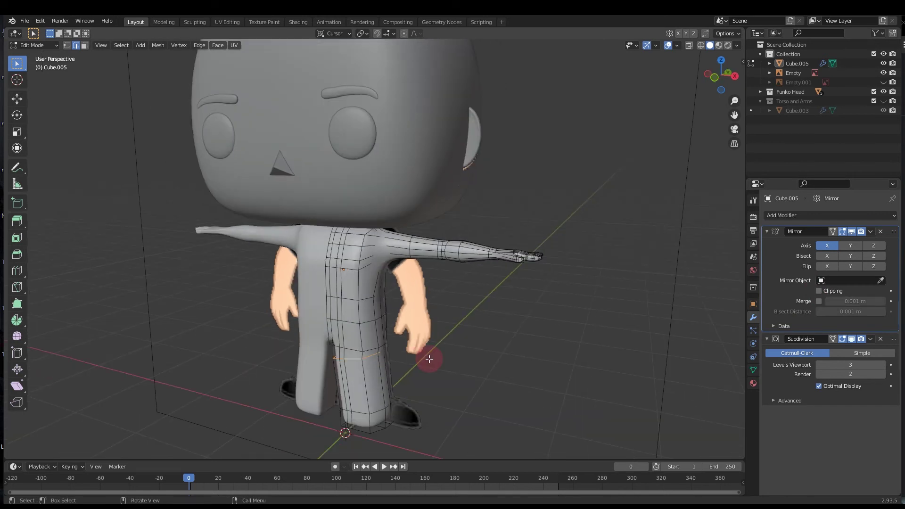
Apply To Sphere to the upper leg loop and move it about 0.1 m outward along X
key(F3)
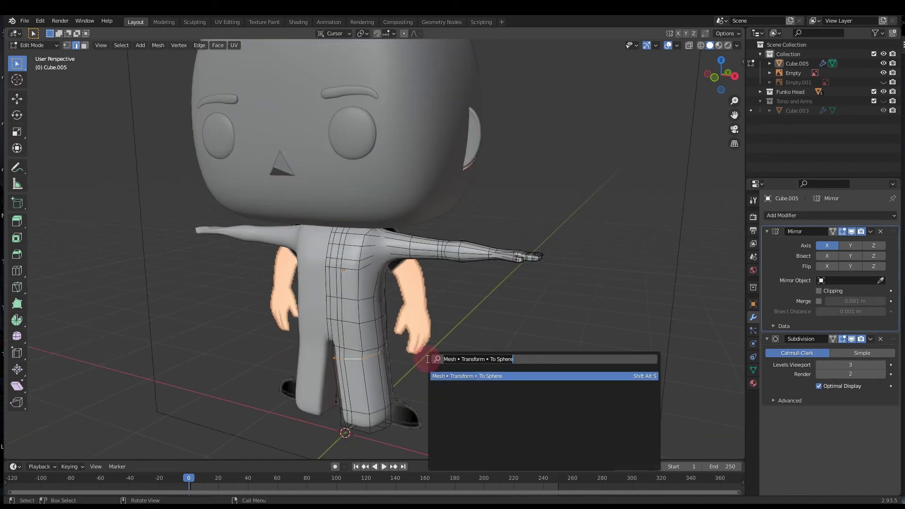
click(487, 376)
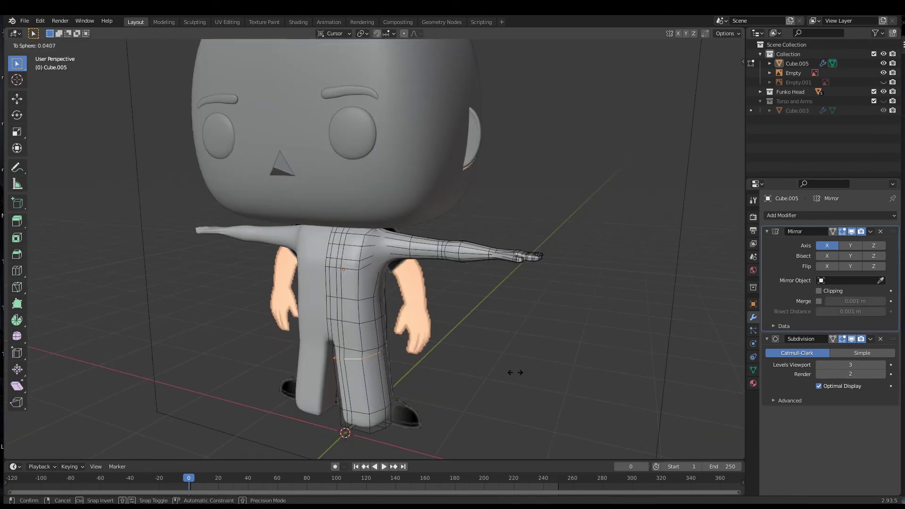
click(55, 351)
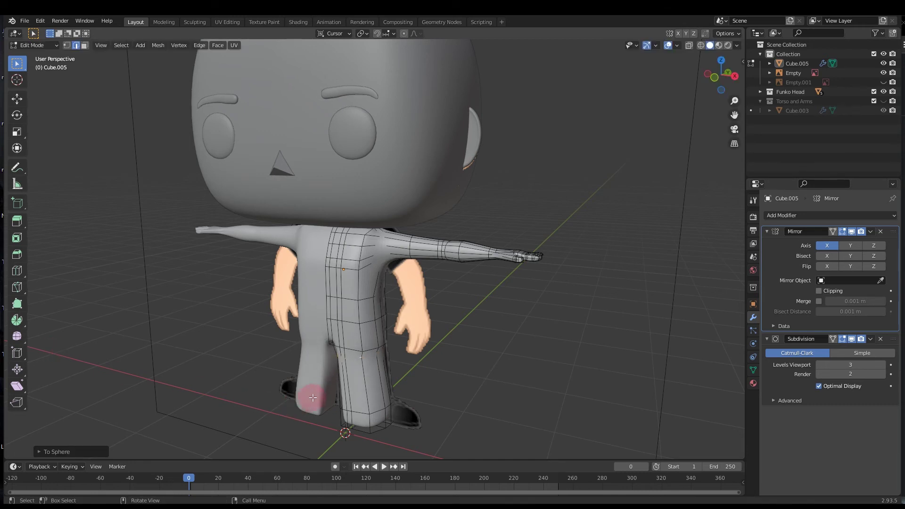
middle_drag(303, 381, 363, 370)
key(g)
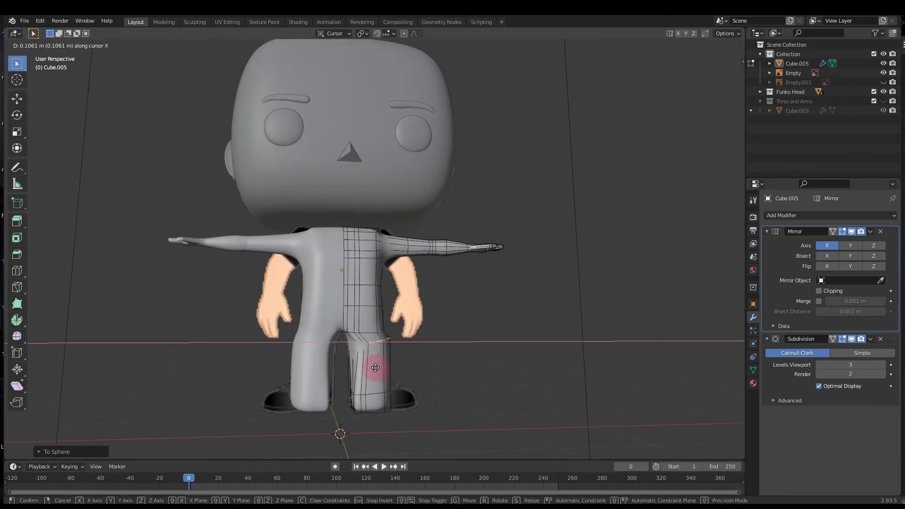
click(373, 356)
Apply To Sphere to the upper leg loop again and round the edge loop above the leg's end the same way
key(F3)
key(Return)
click(592, 379)
scroll(418, 307, up, 3)
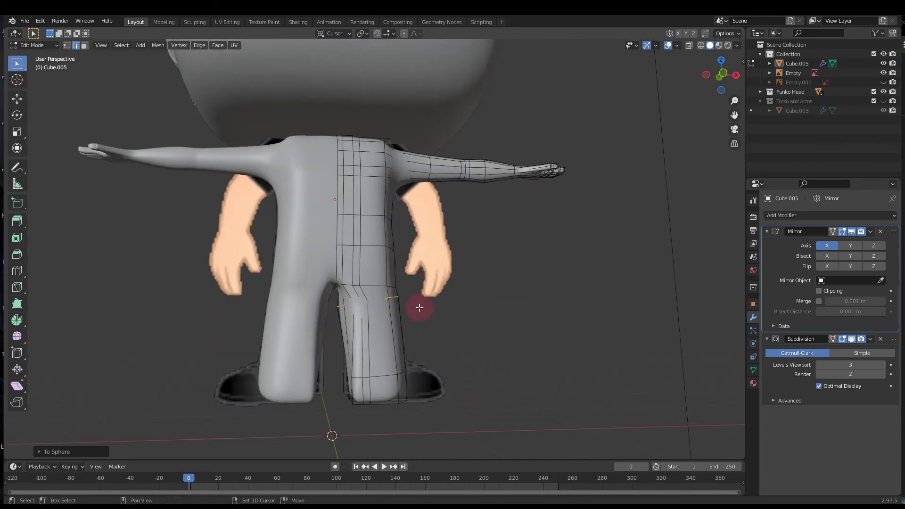
alt+click(375, 375)
key(F3)
key(Return)
click(269, 390)
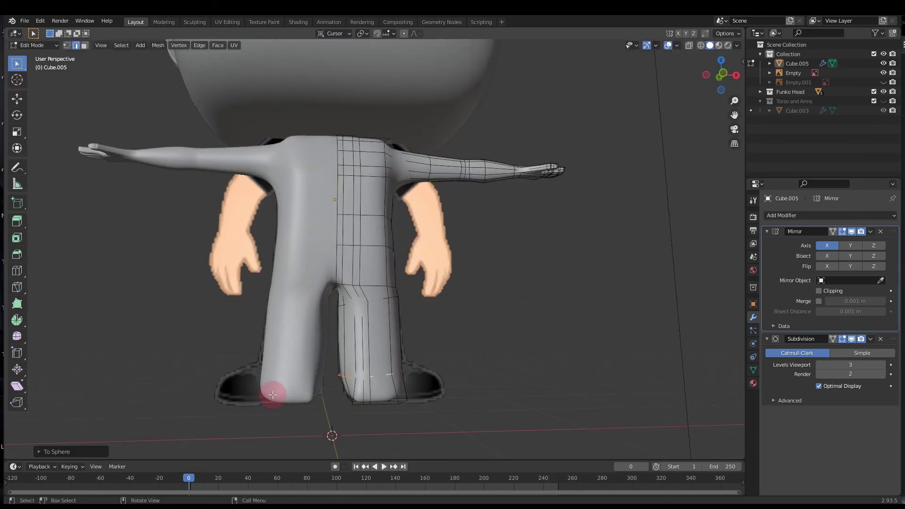
Select the edge loop at the bottom end of the leg and round it with To Sphere
alt+click(380, 402)
middle_drag(381, 402, 236, 330)
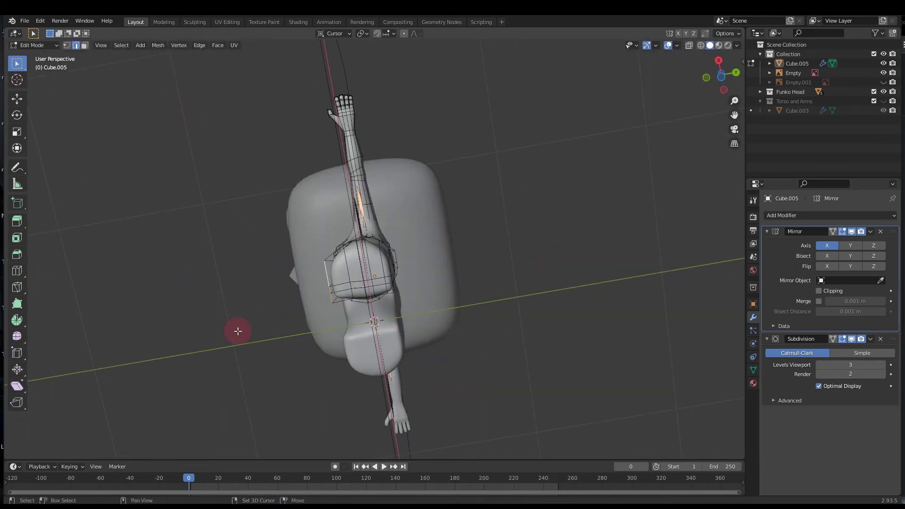
middle_drag(329, 258, 343, 330)
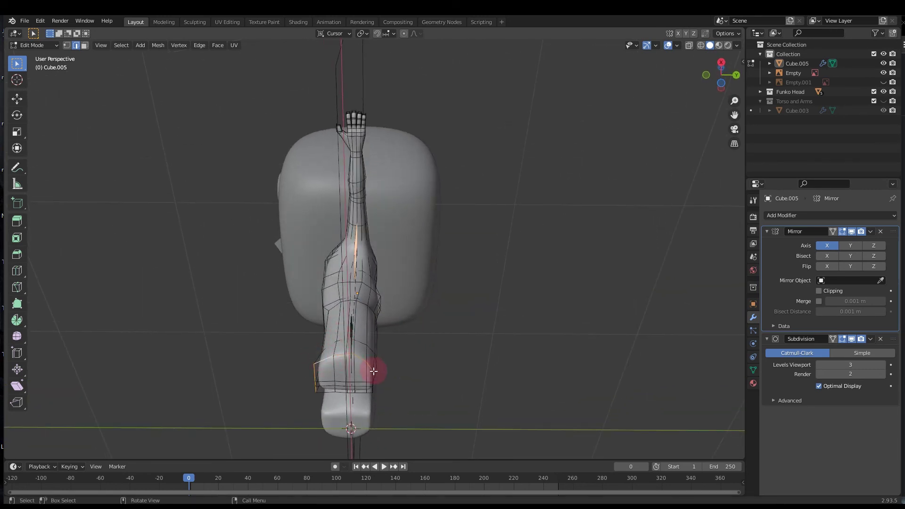
middle_drag(374, 369, 214, 390)
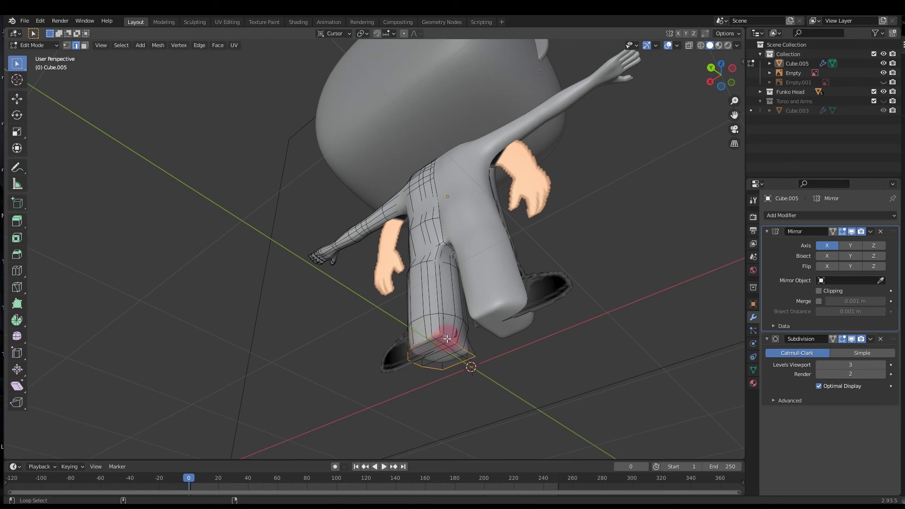
middle_drag(447, 339, 374, 390)
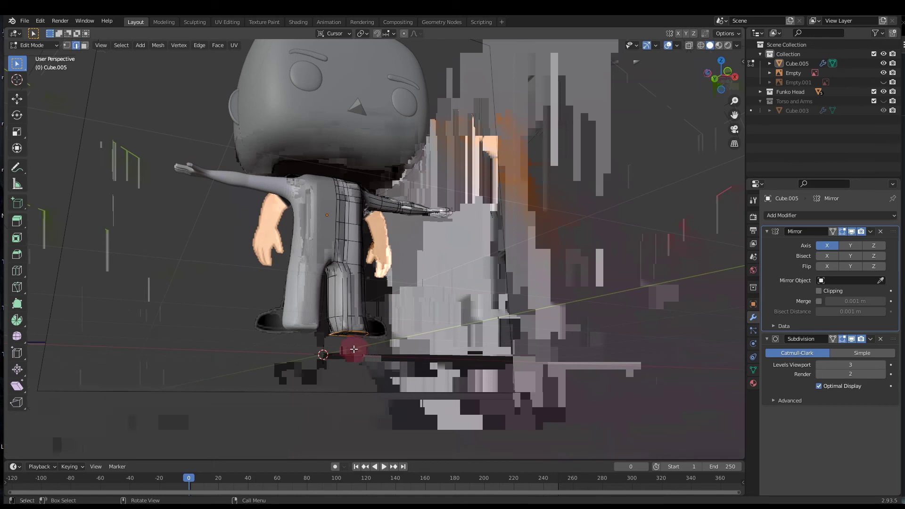
right_click(331, 338)
middle_drag(332, 338, 279, 412)
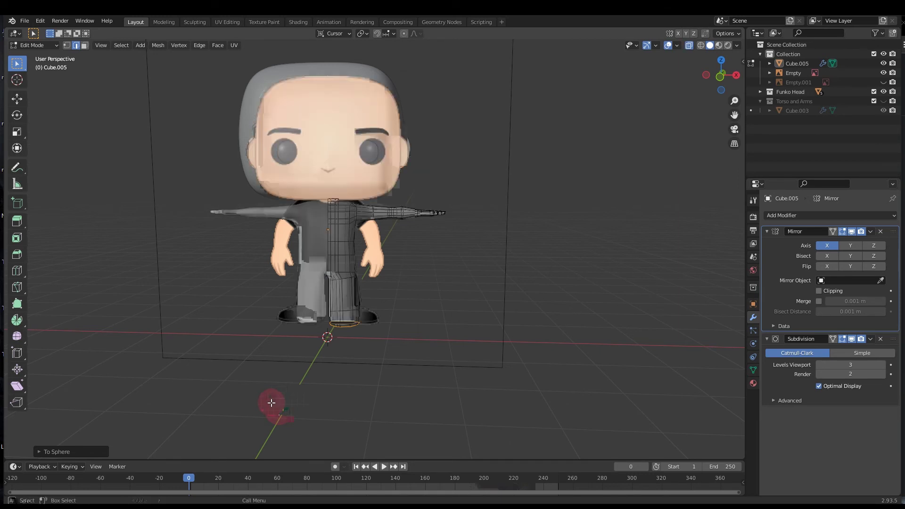
Select all faces of the leg below the crotch in the front view and scale them down to about 0.96
key(KP_1)
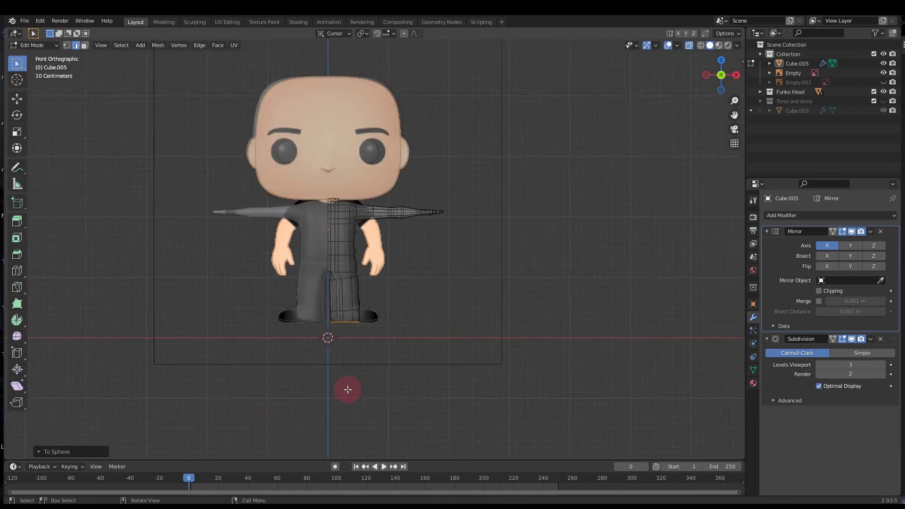
scroll(351, 385, up, 3)
scroll(351, 384, up, 1)
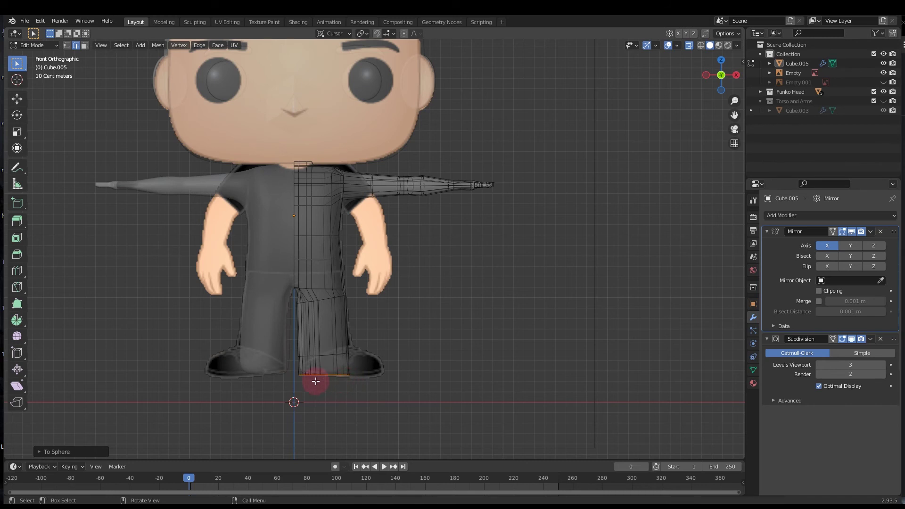
key(3)
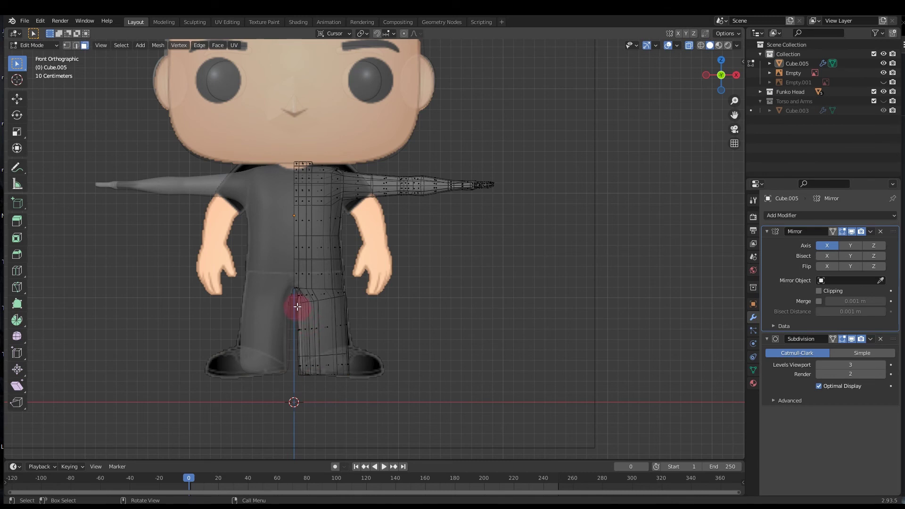
drag(293, 300, 360, 400)
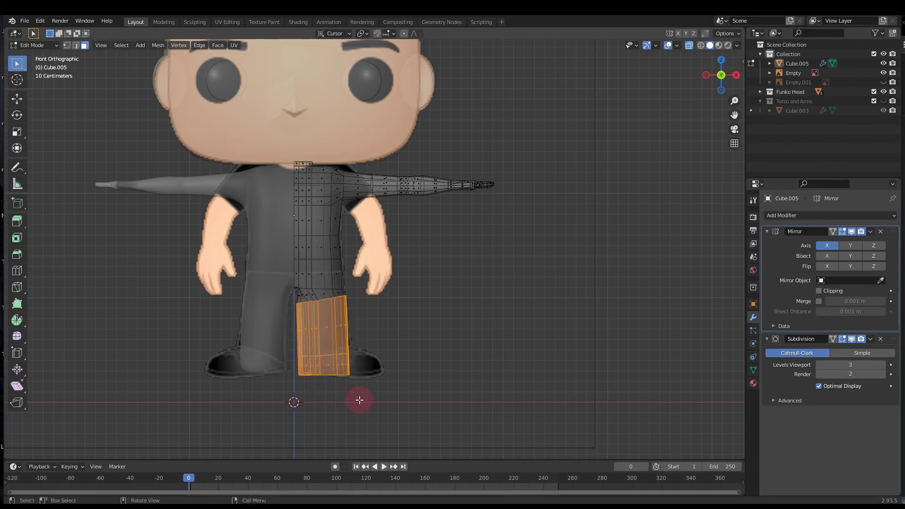
key(s)
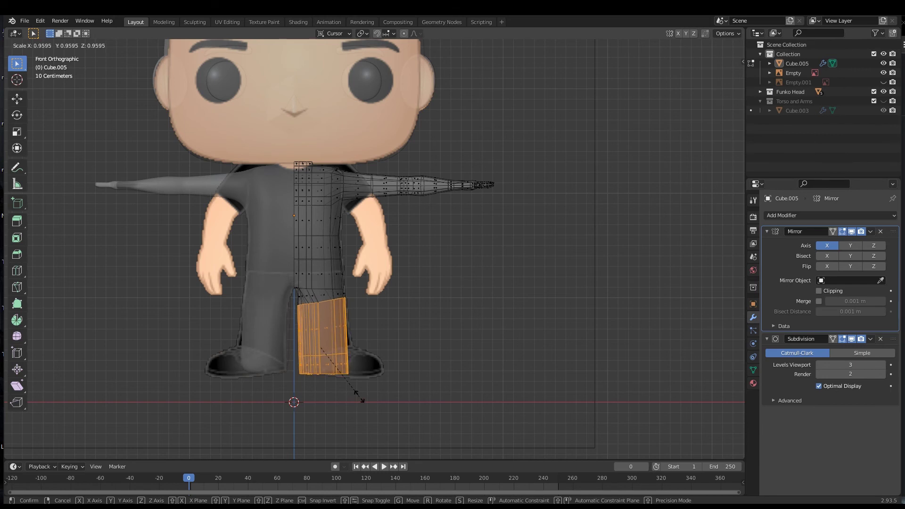
click(358, 395)
middle_drag(355, 389, 352, 371)
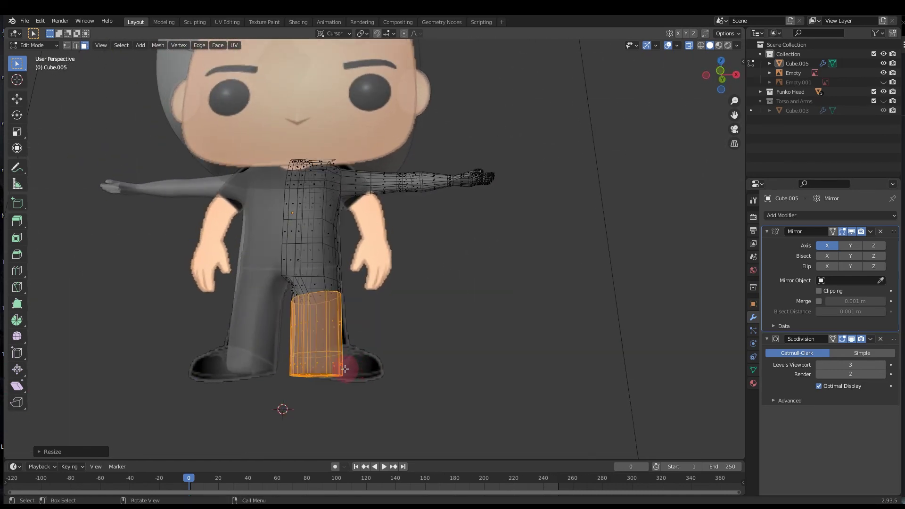
Add three evenly spaced loop cuts around the middle section of the leg
key(Tab)
middle_drag(340, 369, 344, 343)
key(Tab)
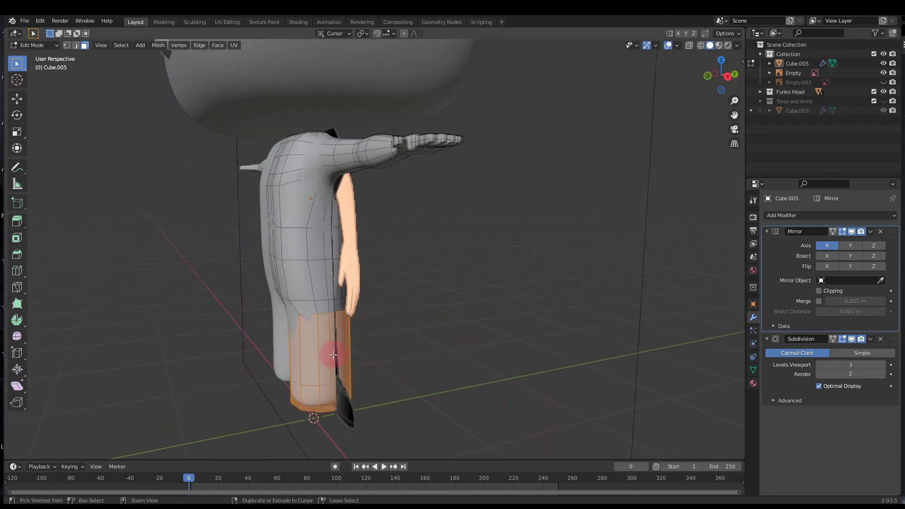
key(ctrl+r)
scroll(333, 354, up, 2)
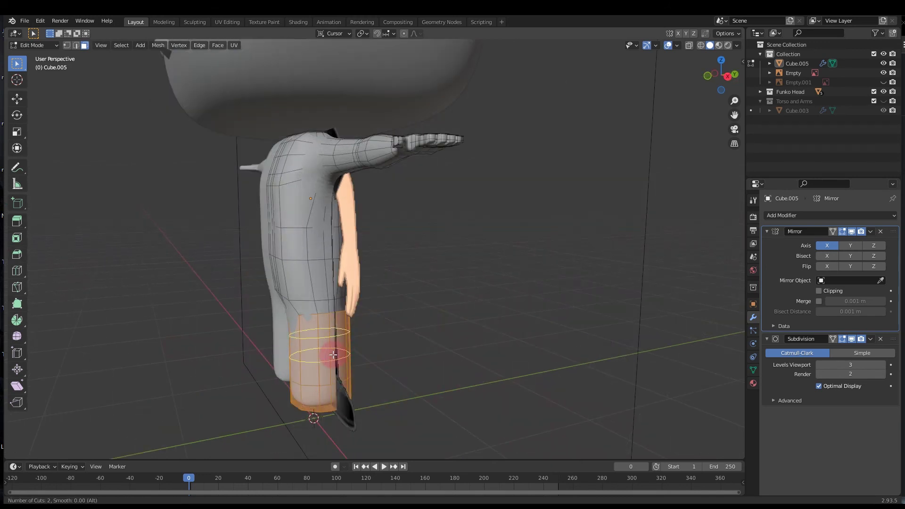
click(334, 354)
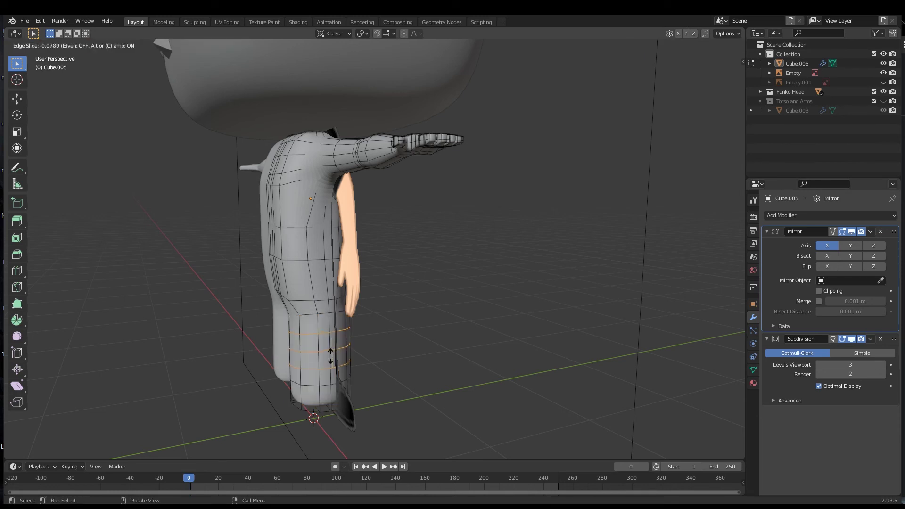
click(330, 357)
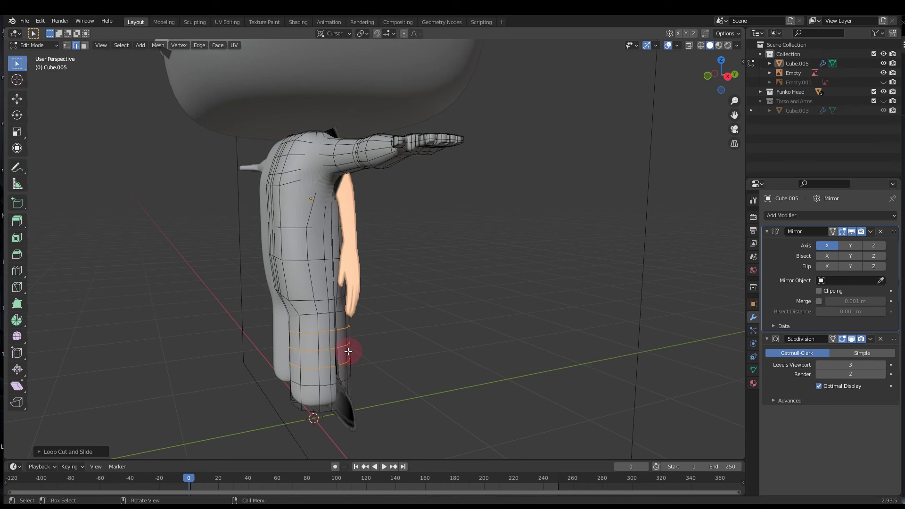
Select the middle new loop at the knee and move it about 0.02 m forward along Y
alt+click(333, 349)
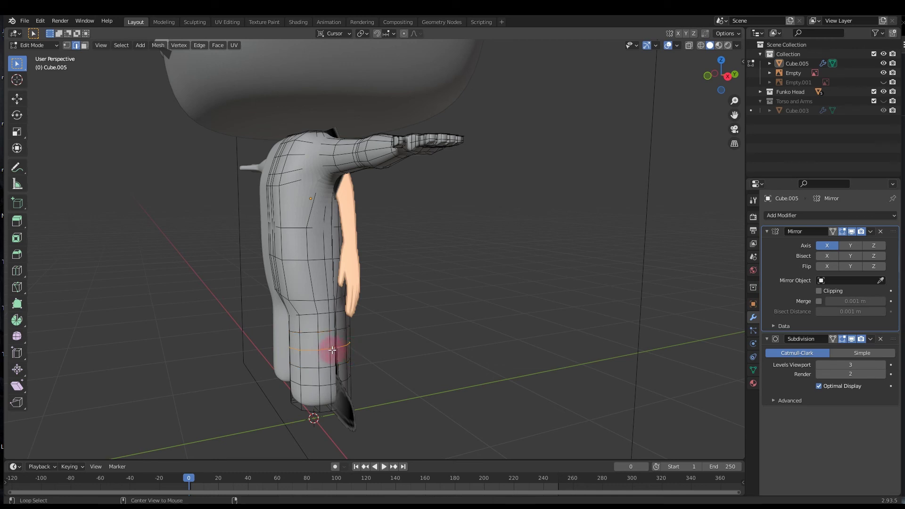
key(g)
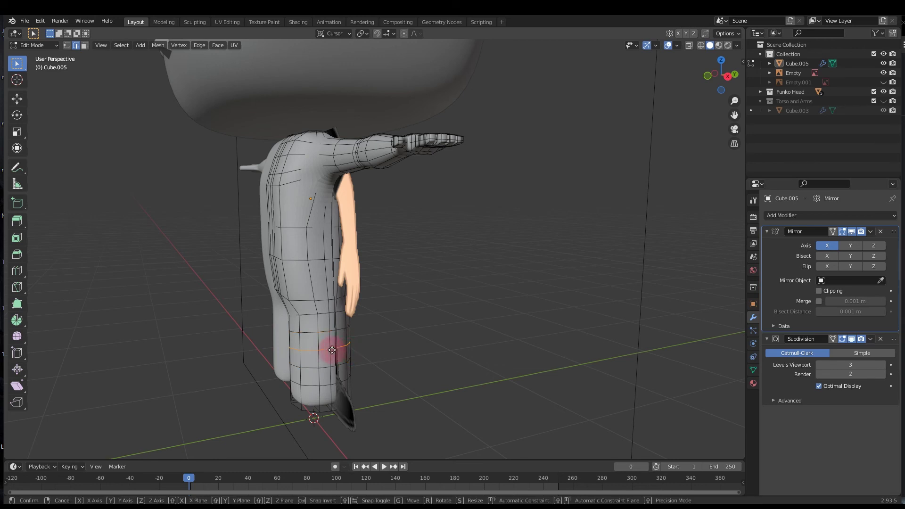
key(y)
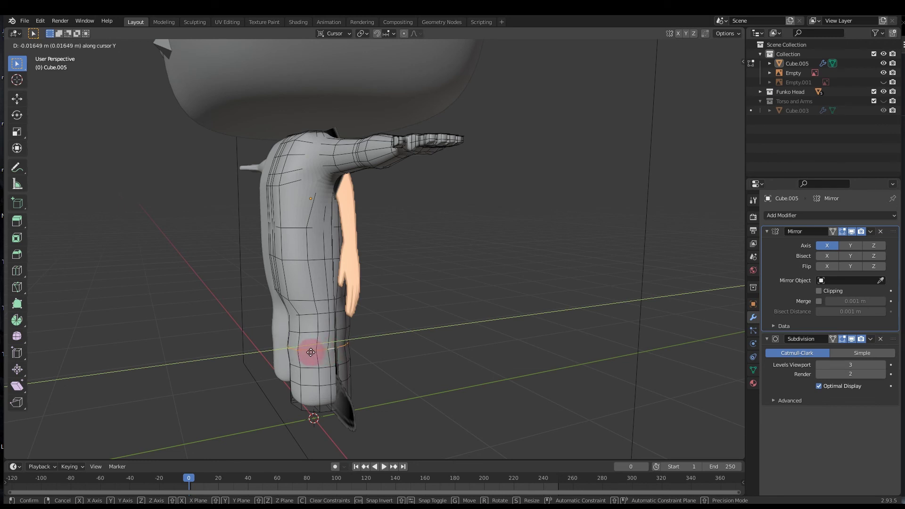
click(306, 353)
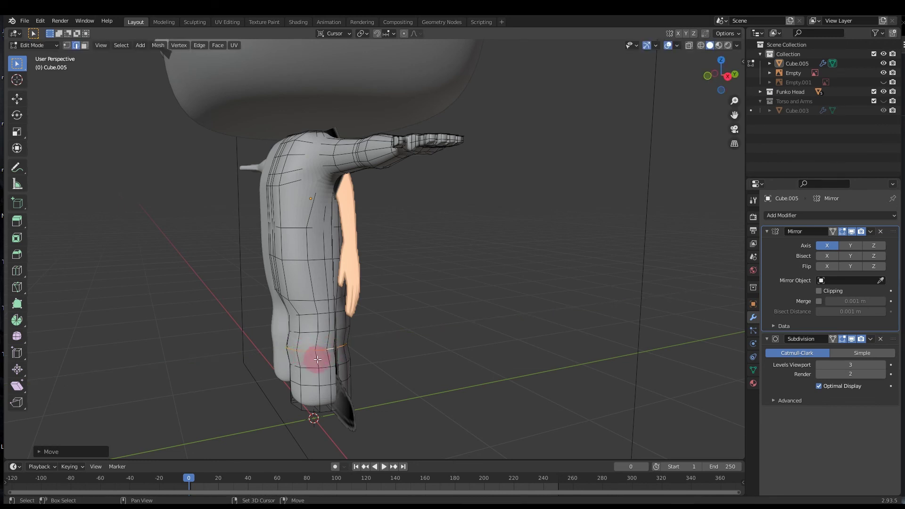
Select the edge loop just below the knee and edge-slide it slightly up the leg
middle_drag(372, 378, 324, 366)
middle_drag(398, 372, 399, 381)
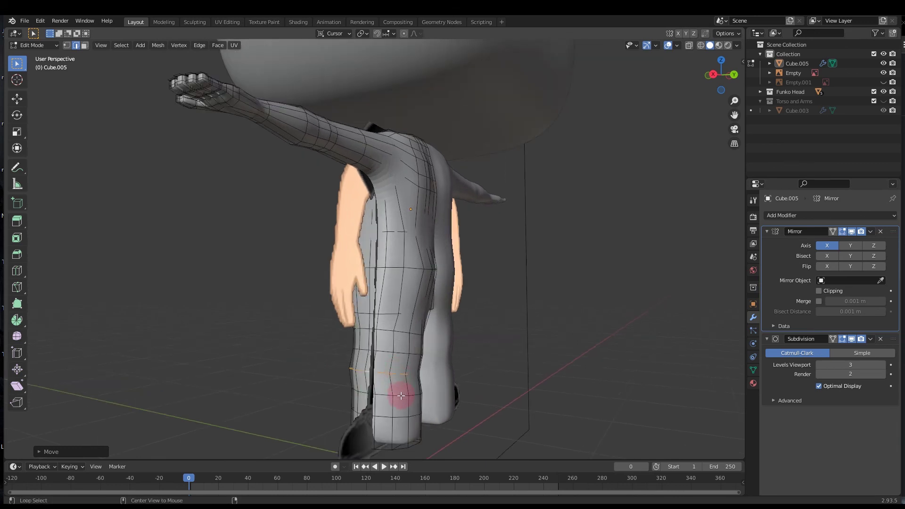
alt+click(404, 394)
key(s)
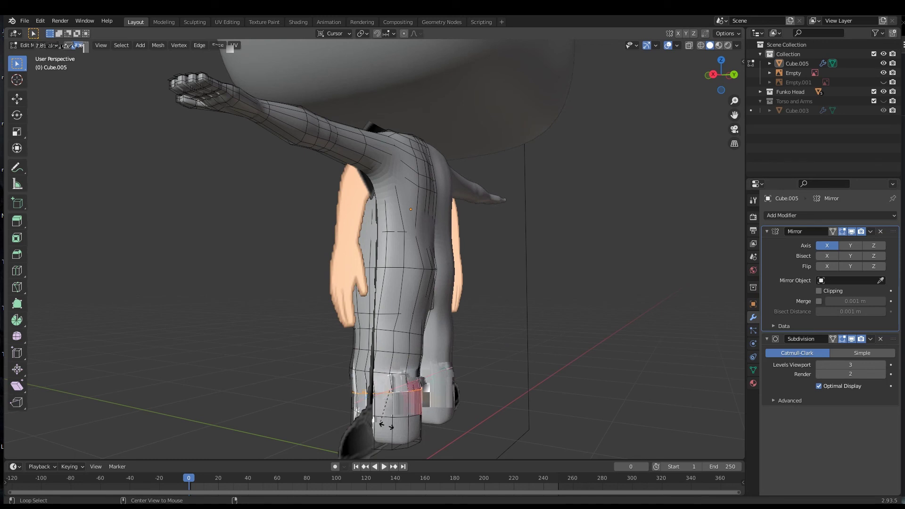
key(Escape)
Rotate the edge loop just above the knee about the X axis and edge-slide it slightly down the leg
alt+click(398, 353)
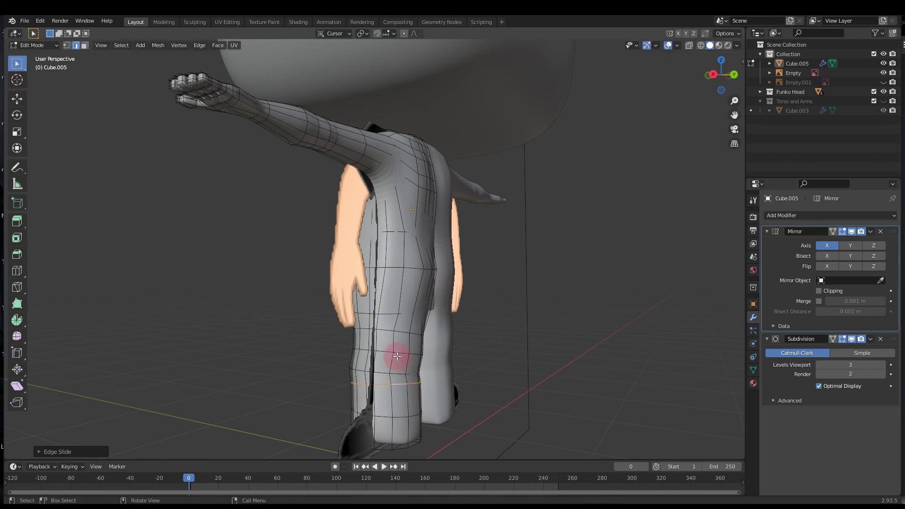
key(r)
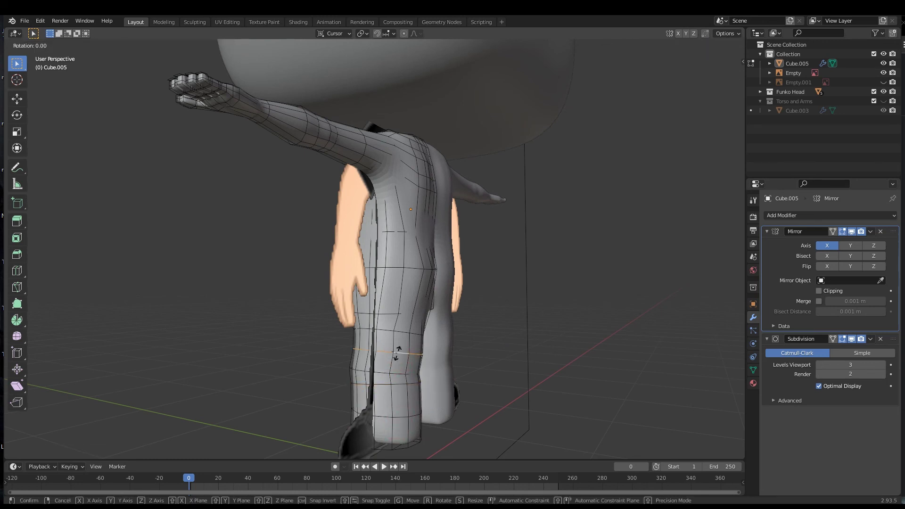
key(x)
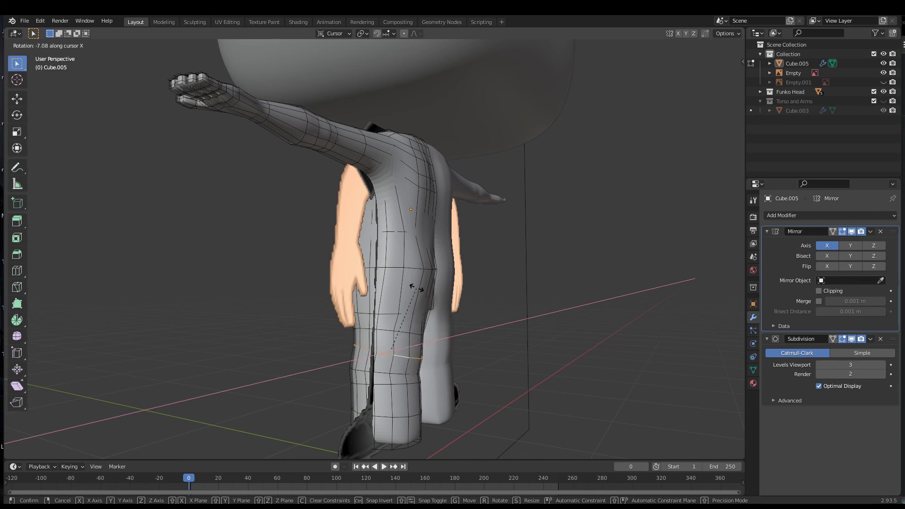
click(432, 338)
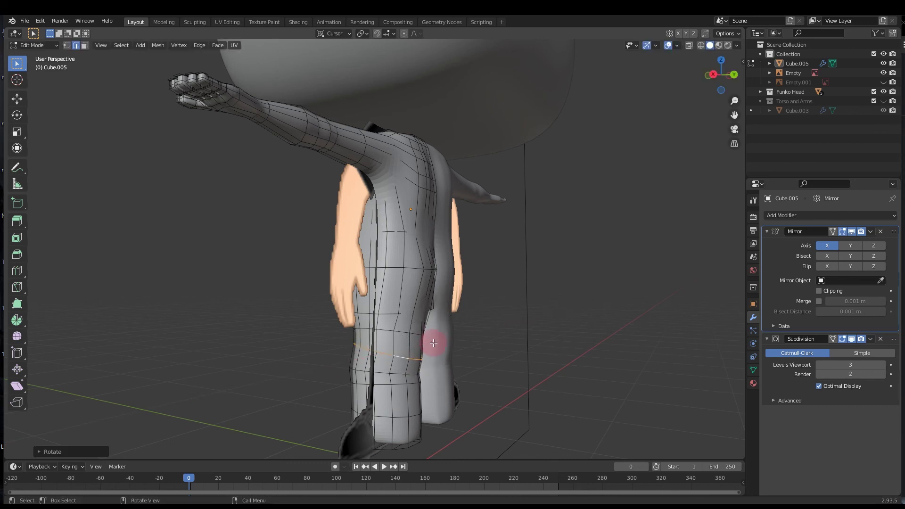
key(r)
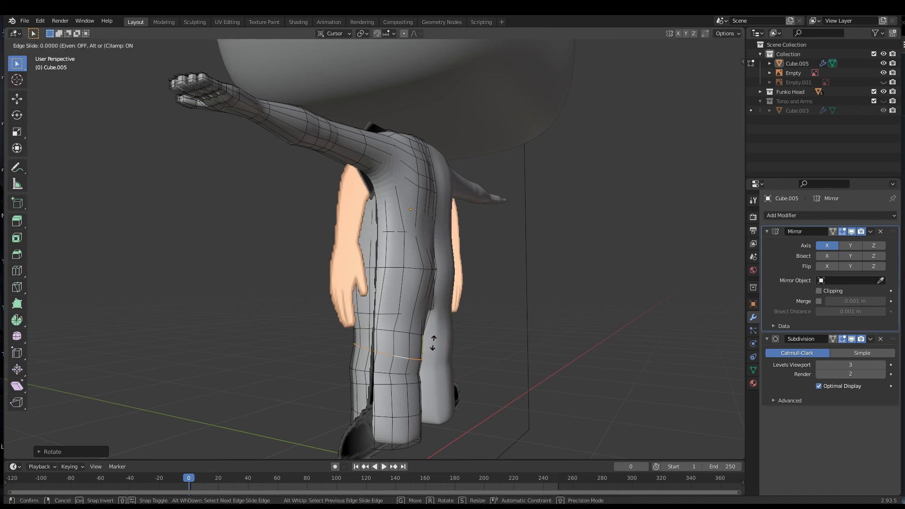
key(x)
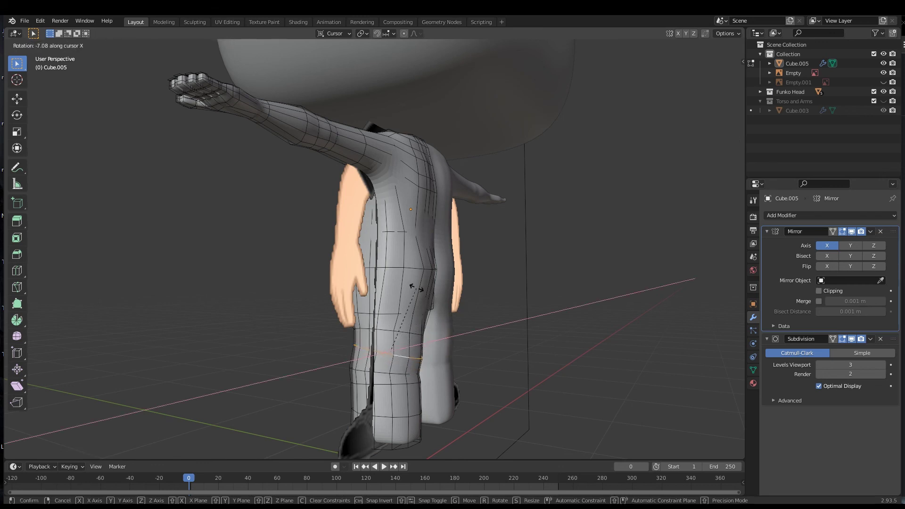
click(432, 342)
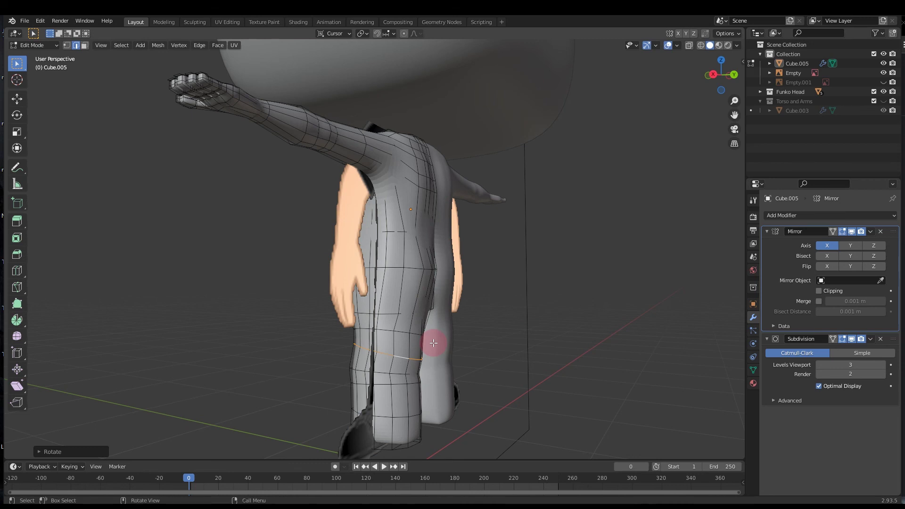
key(g)
key(g)
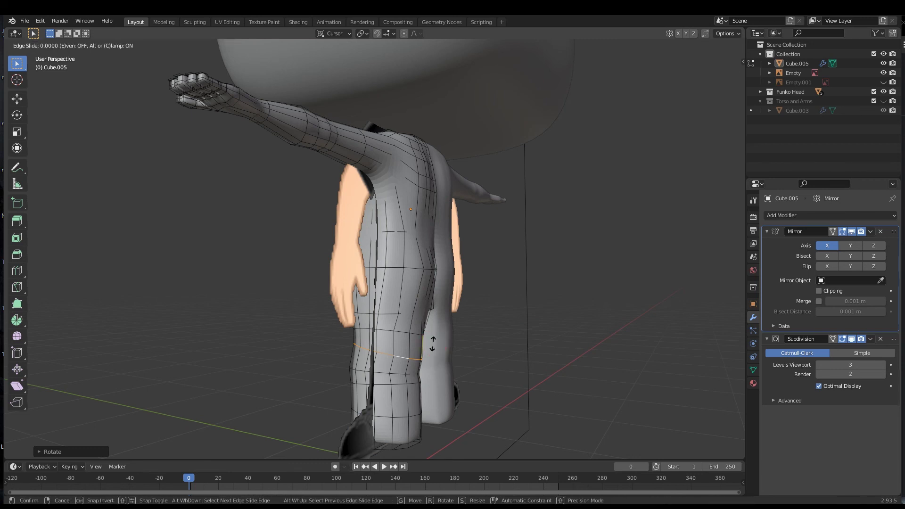
click(429, 349)
Select the vertical edge loop running down the front of the torso and leg and edge-slide it outward by a factor of about 0.2
middle_drag(465, 373, 490, 376)
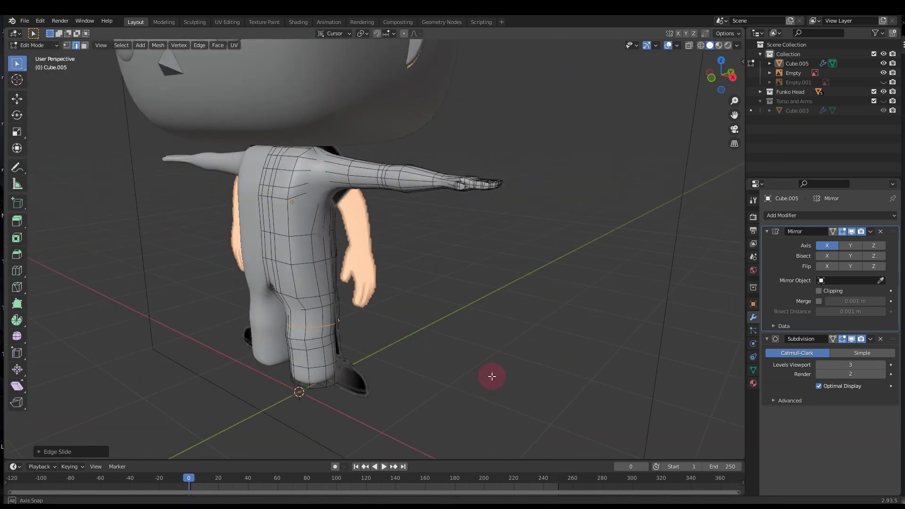
scroll(405, 335, down, 1)
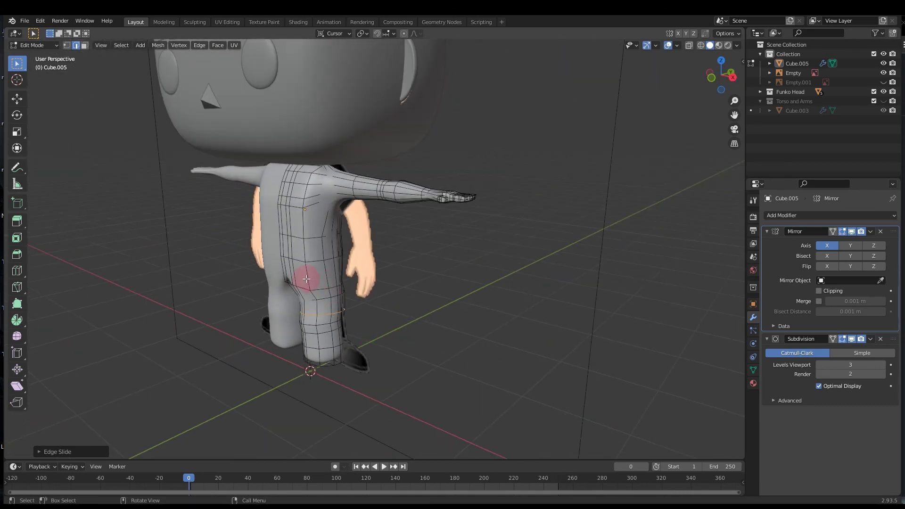
middle_drag(250, 274, 318, 229)
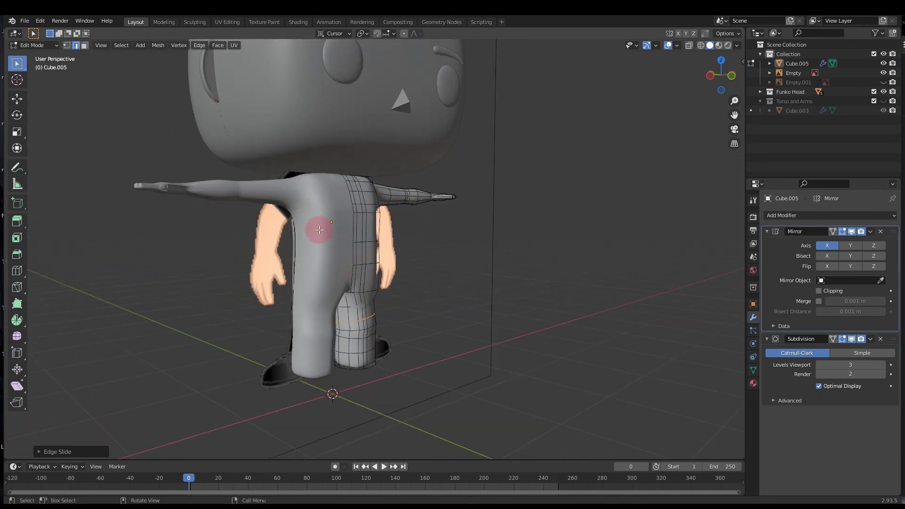
middle_drag(334, 272, 259, 279)
alt+click(257, 288)
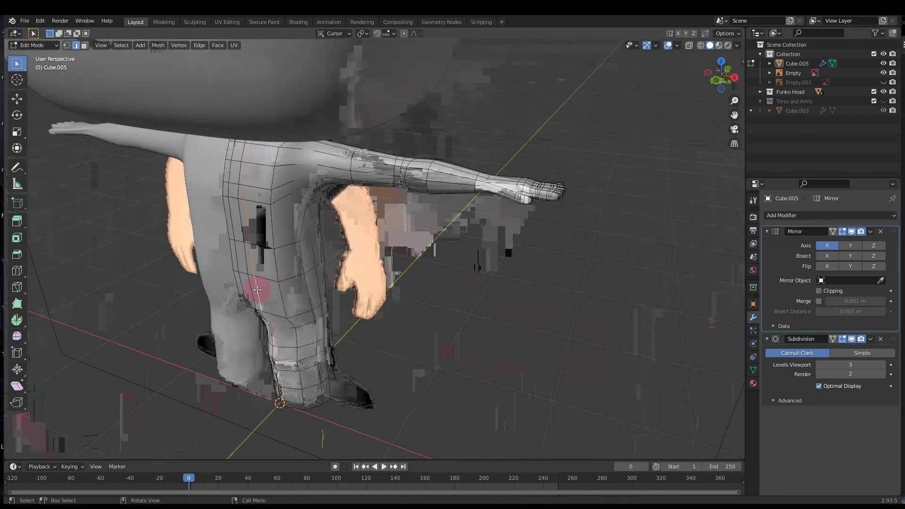
key(g)
key(g)
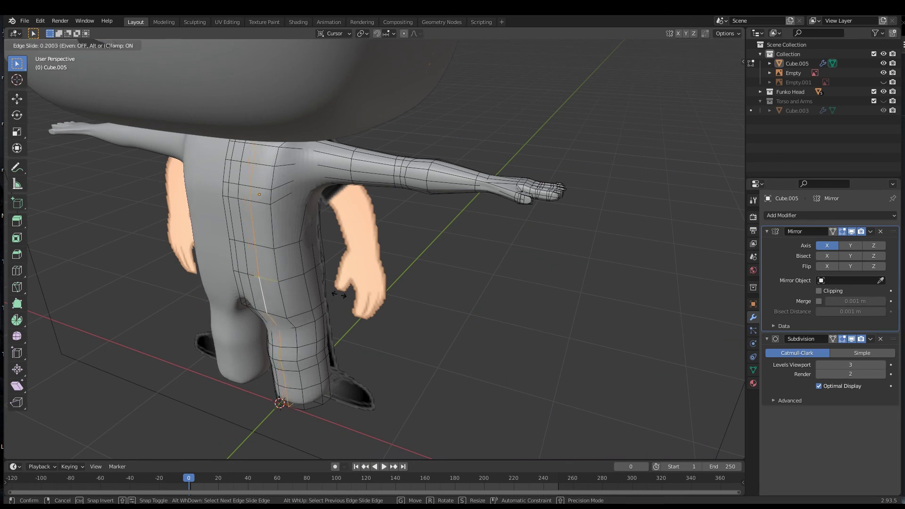
click(326, 313)
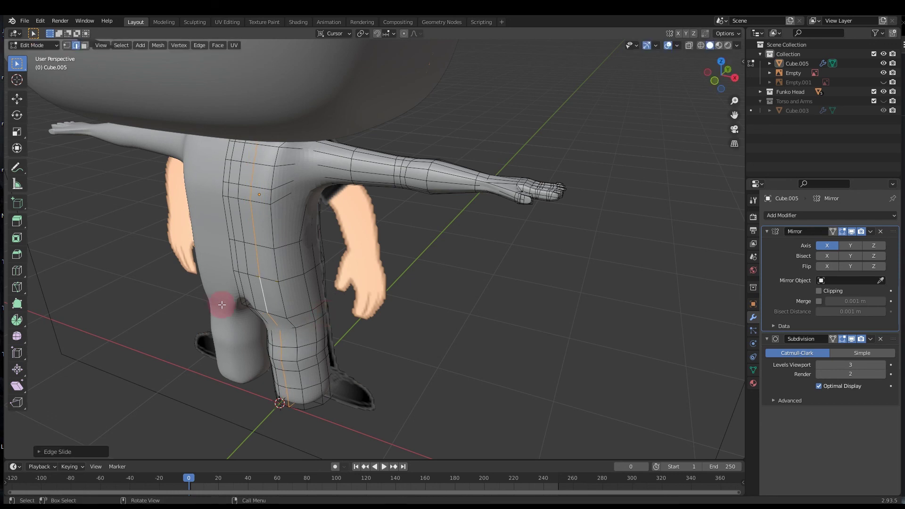
Select the next vertical edge loop outward on the front of the torso and leg and edge-slide it toward the body's side
alt+click(277, 264)
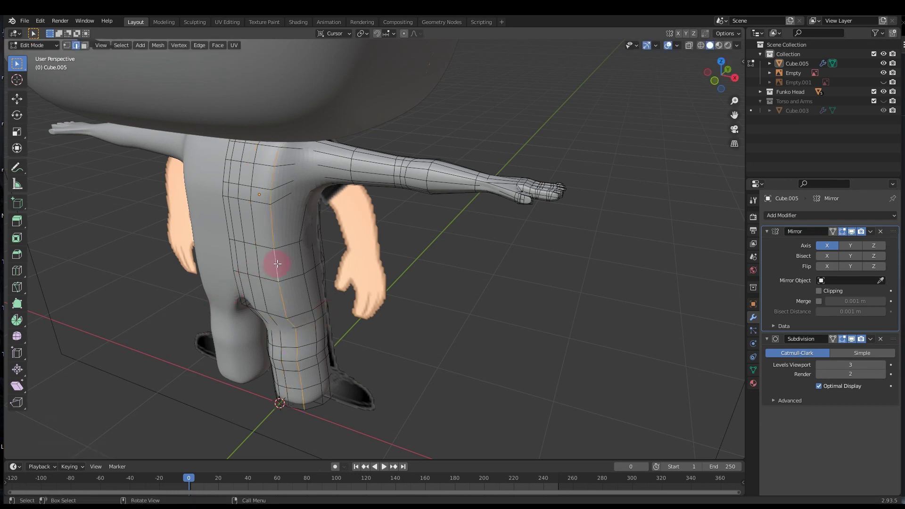
key(g)
key(g)
click(294, 277)
middle_drag(294, 278, 17, 255)
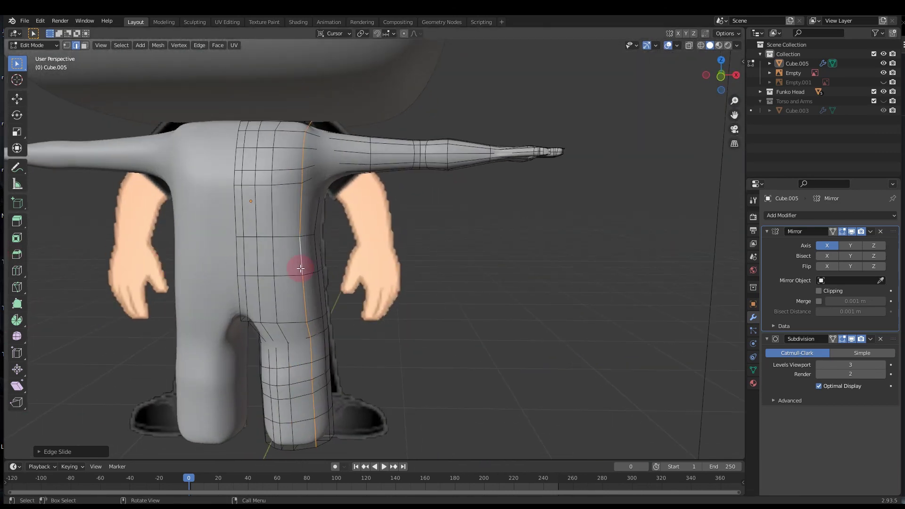
scroll(301, 269, down, 6)
mouse_move(292, 283)
middle_down()
mouse_move(283, 303)
mouse_move(277, 293)
mouse_move(303, 273)
middle_up()
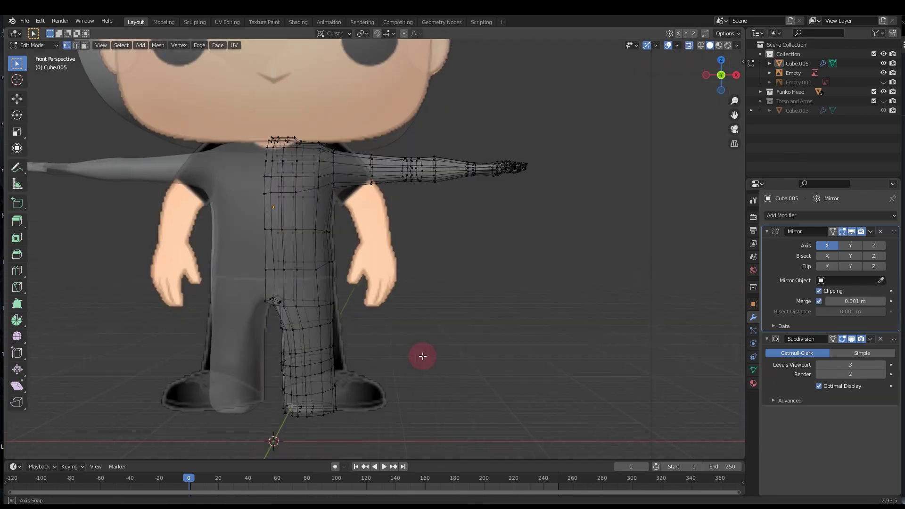
Hide the front reference image Empty and return the body to Object Mode
middle_drag(420, 358, 620, 162)
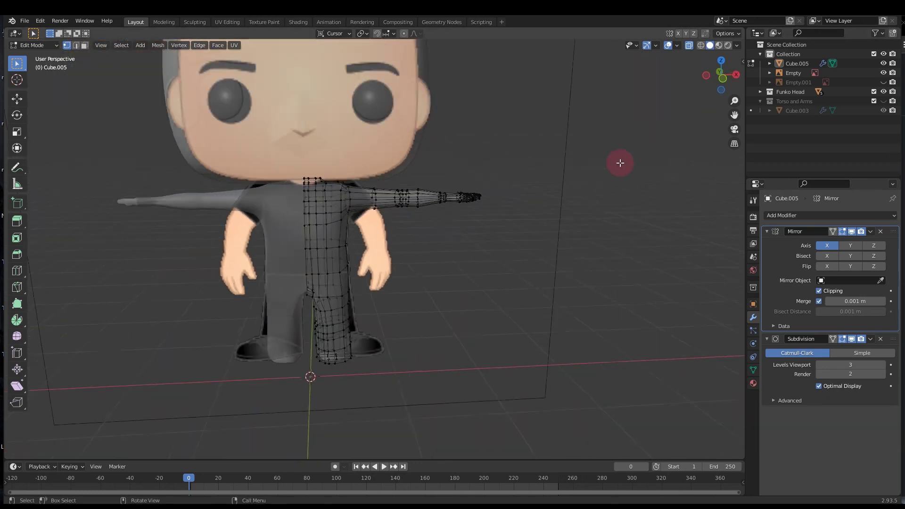
scroll(620, 162, down, 3)
click(884, 73)
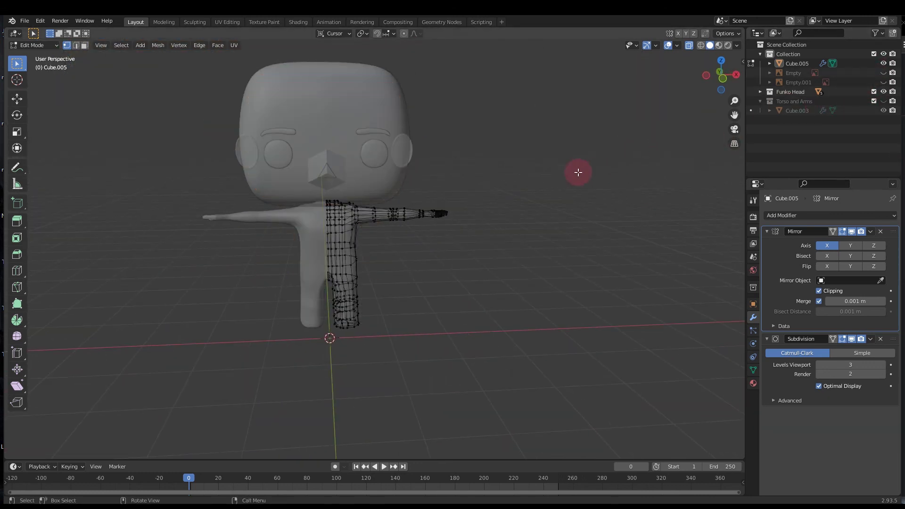
key(Tab)
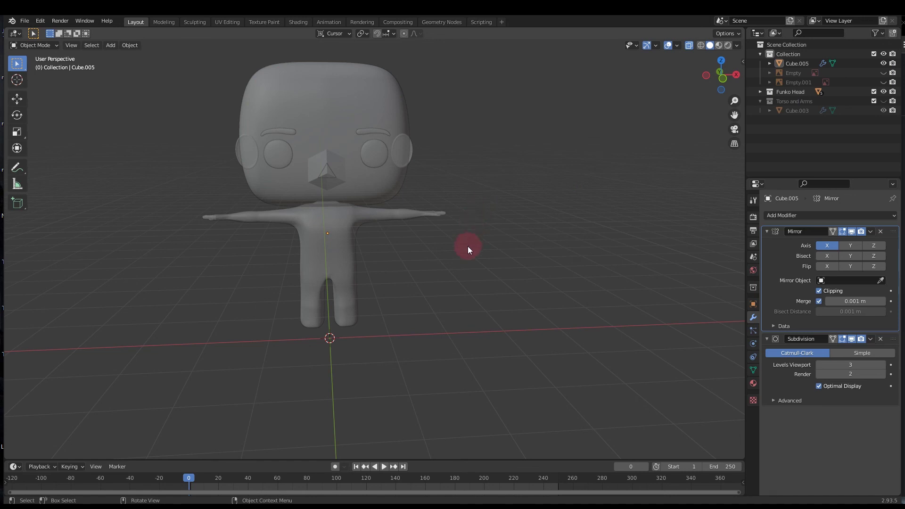
Examine the smoothed body from several angles, checking the torso, arms and legs against the proportions of the head
middle_drag(467, 246, 58, 237)
scroll(323, 252, up, 5)
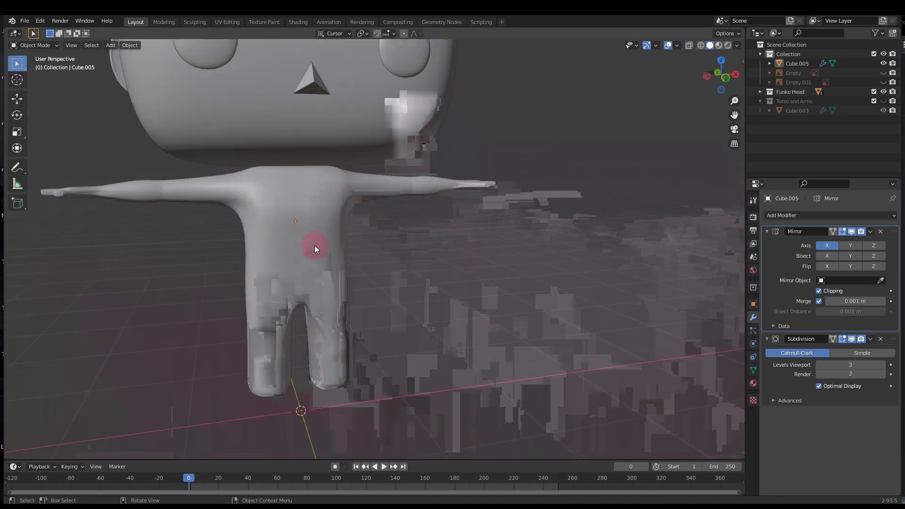
middle_drag(315, 249, 282, 245)
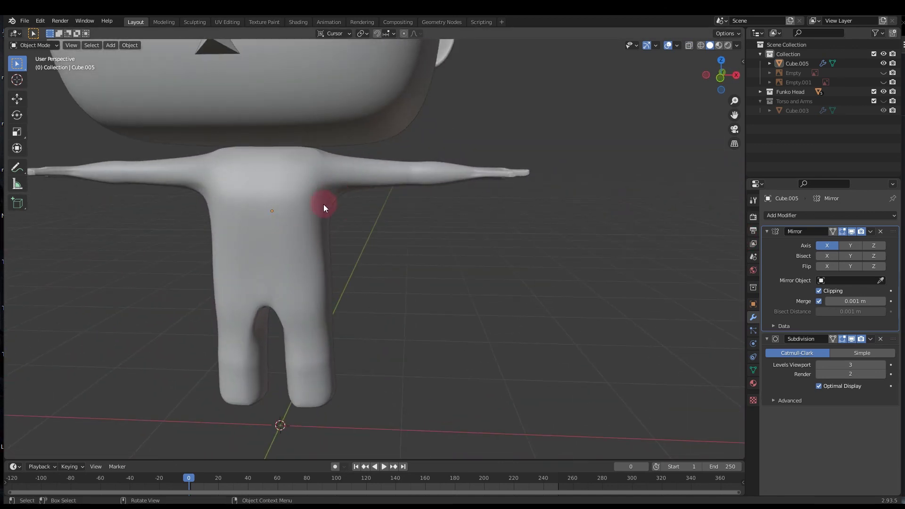
middle_drag(443, 168, 8, 222)
scroll(243, 243, down, 4)
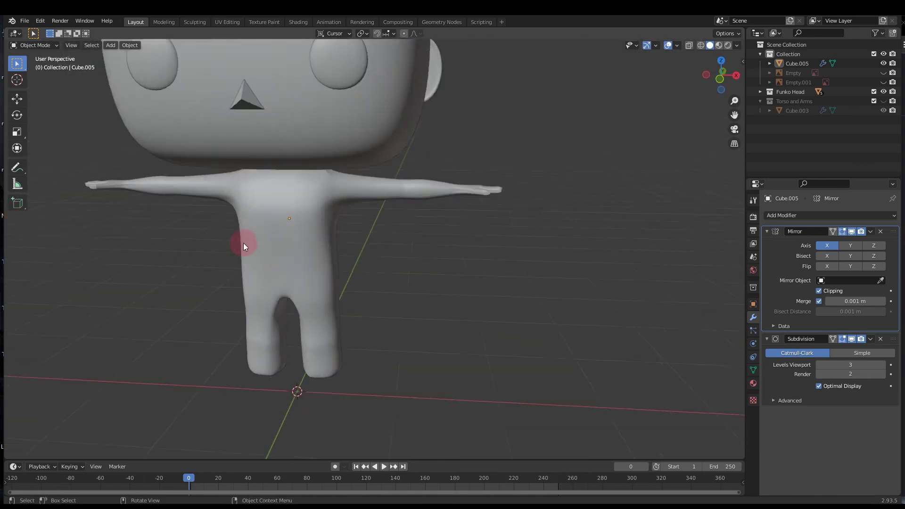
scroll(243, 241, down, 1)
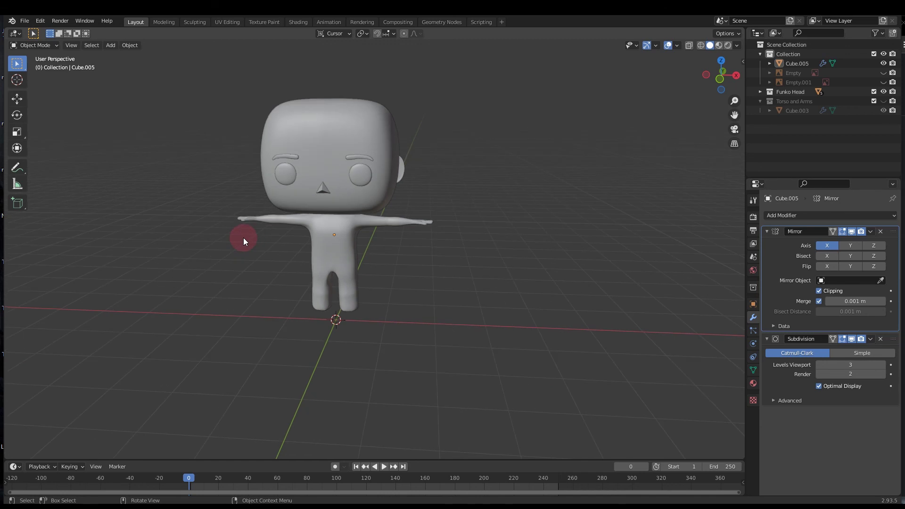
scroll(243, 241, up, 3)
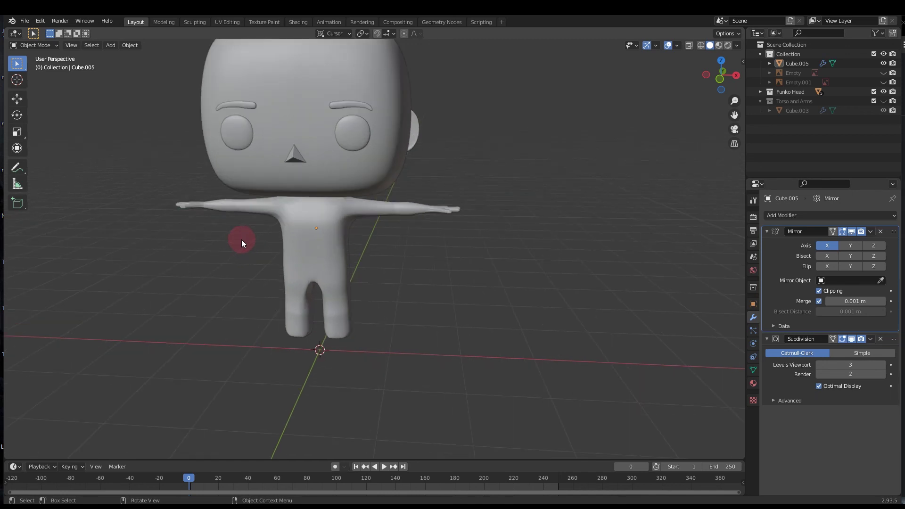
Set the transform orientation to Global
click(332, 32)
click(334, 64)
scroll(520, 188, down, 2)
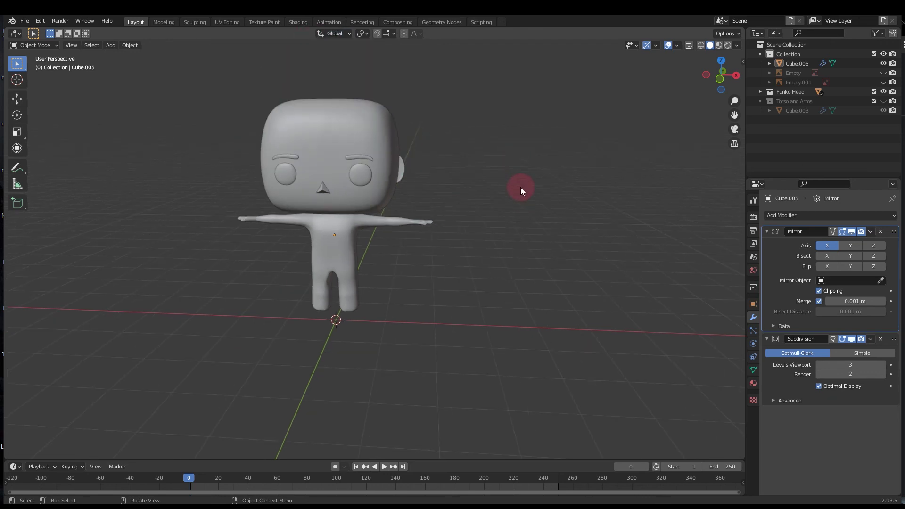